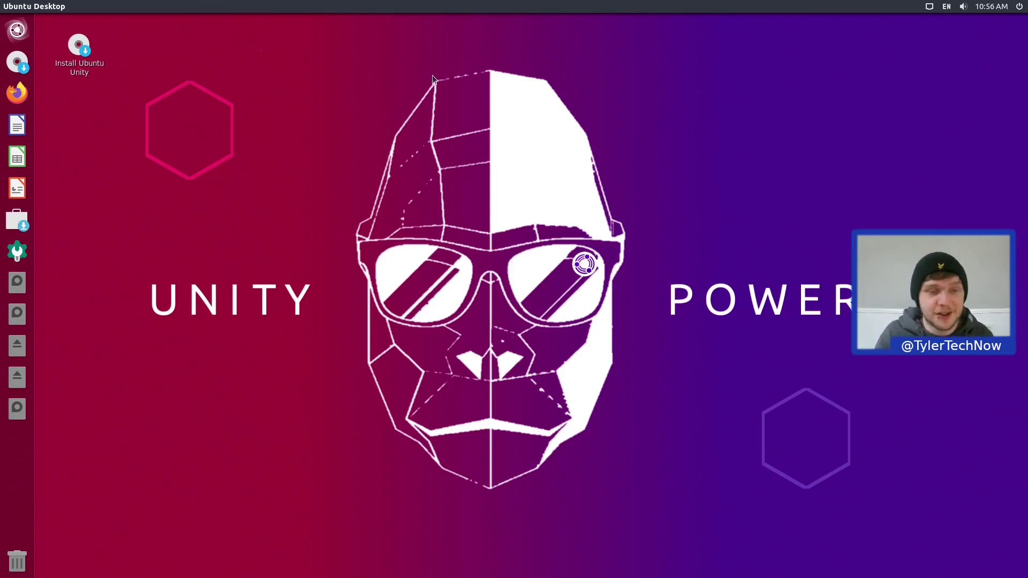
Start the Ubuntu Unity installer in English, choose and test the English (UK) keyboard layout, and continue
double_click(83, 55)
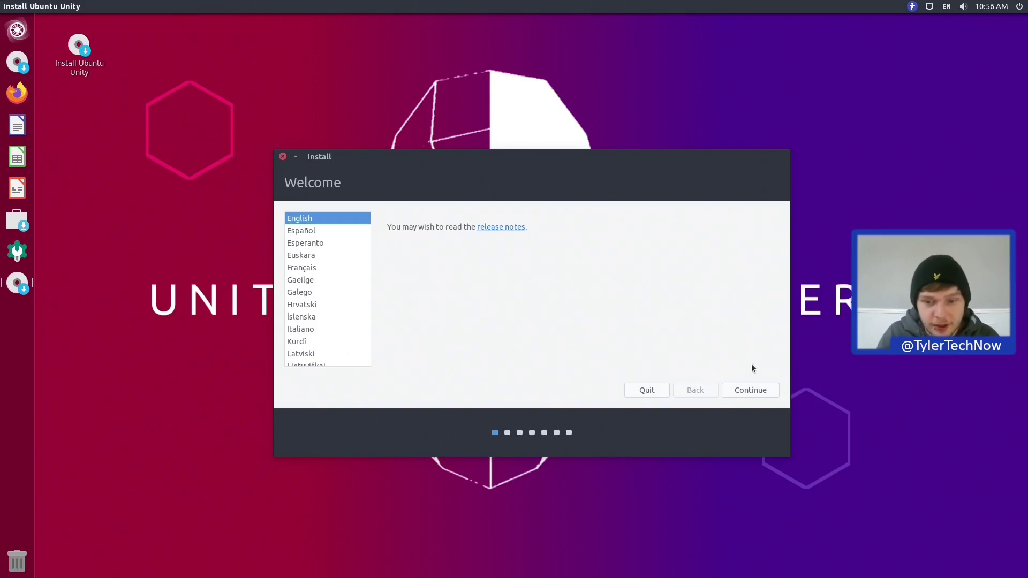
click(749, 392)
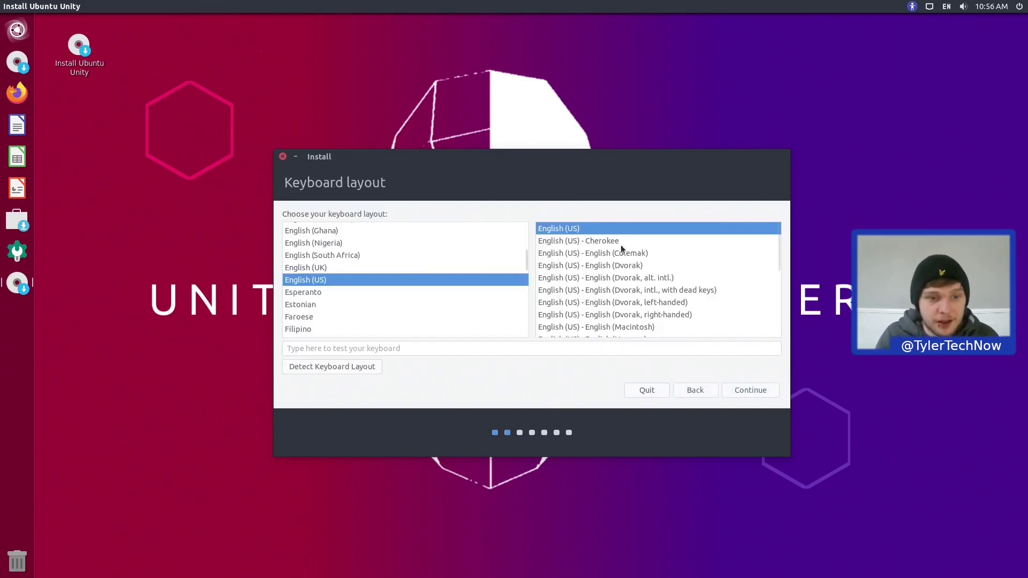
click(324, 269)
click(321, 351)
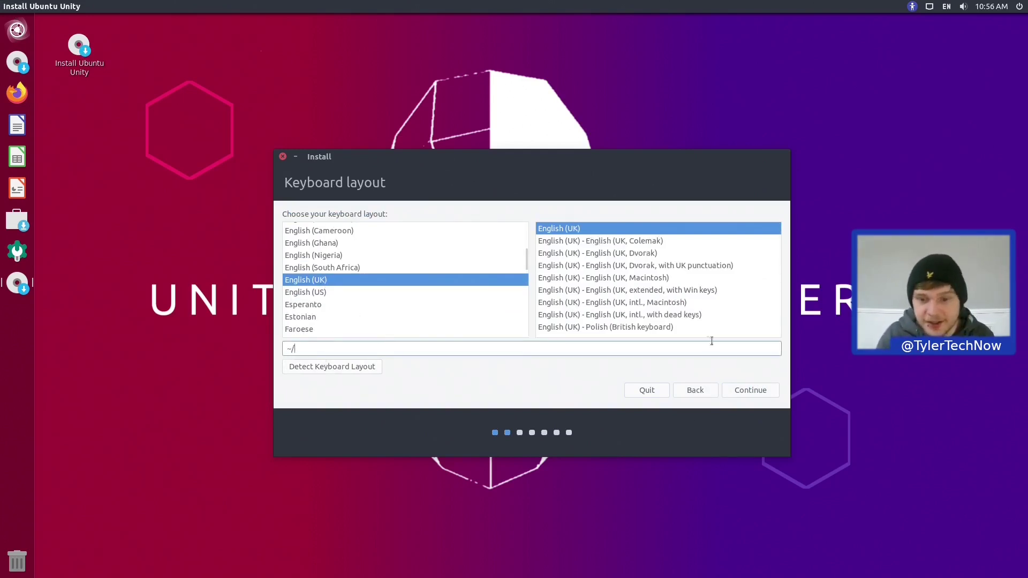
click(767, 395)
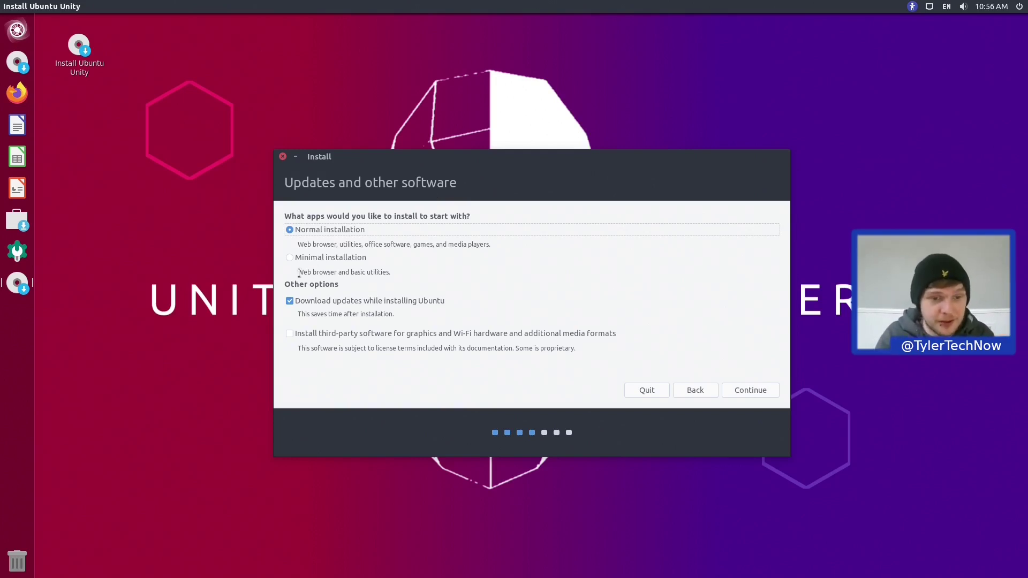
Keep the normal installation with updates downloaded during install, enable third-party graphics, Wi-Fi and media software, and continue
drag(297, 272, 399, 273)
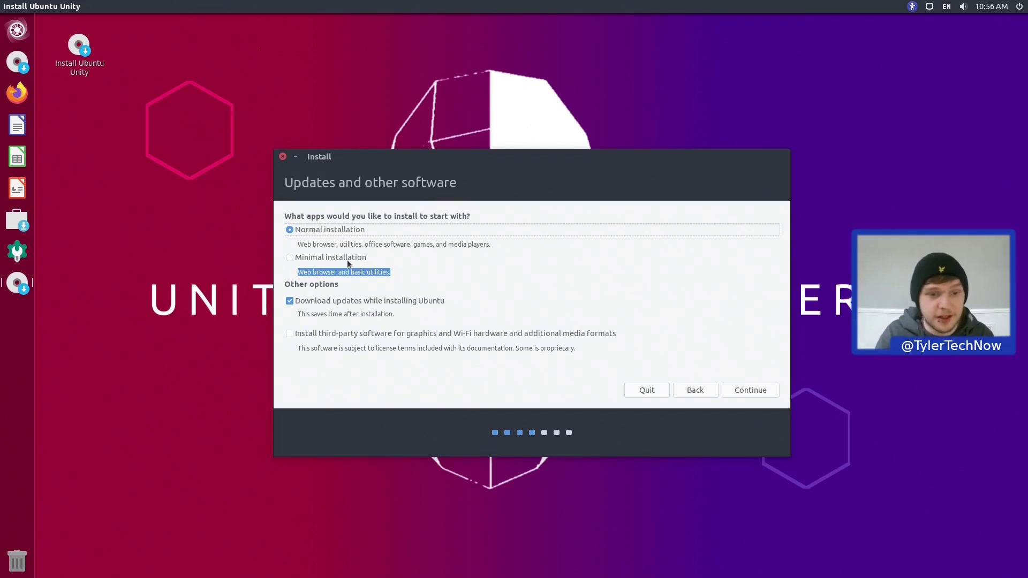
click(316, 337)
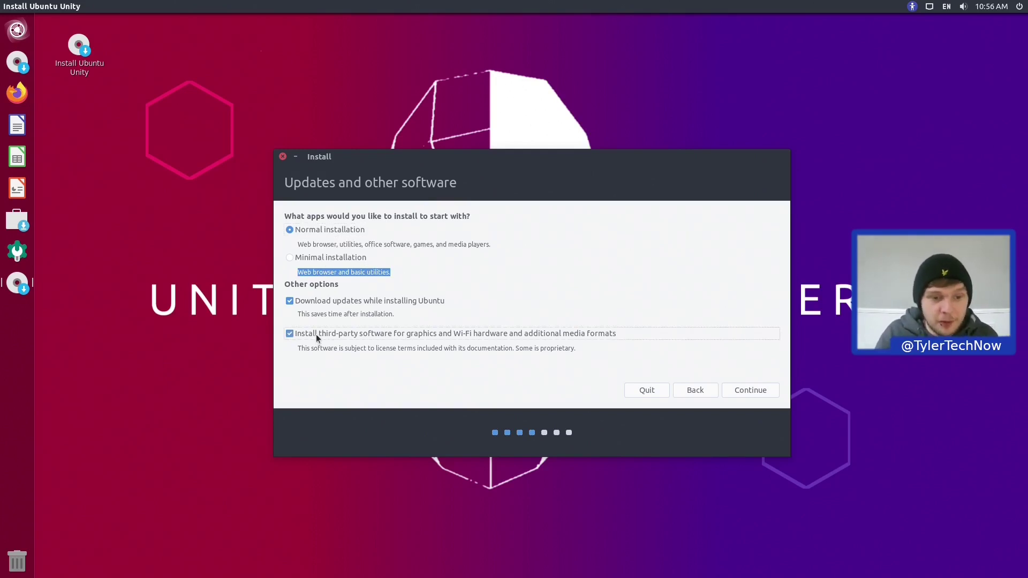
click(733, 389)
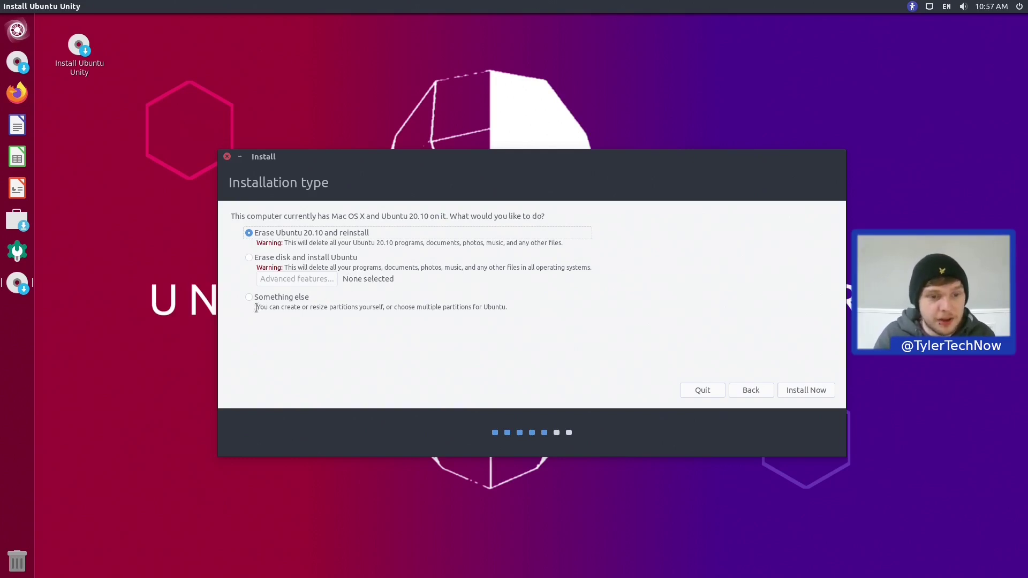
Choose to erase the disk and install Ubuntu on the 256.1 GB Sabrent drive /dev/nvme0n1, and approve writing the changes
drag(256, 307, 503, 314)
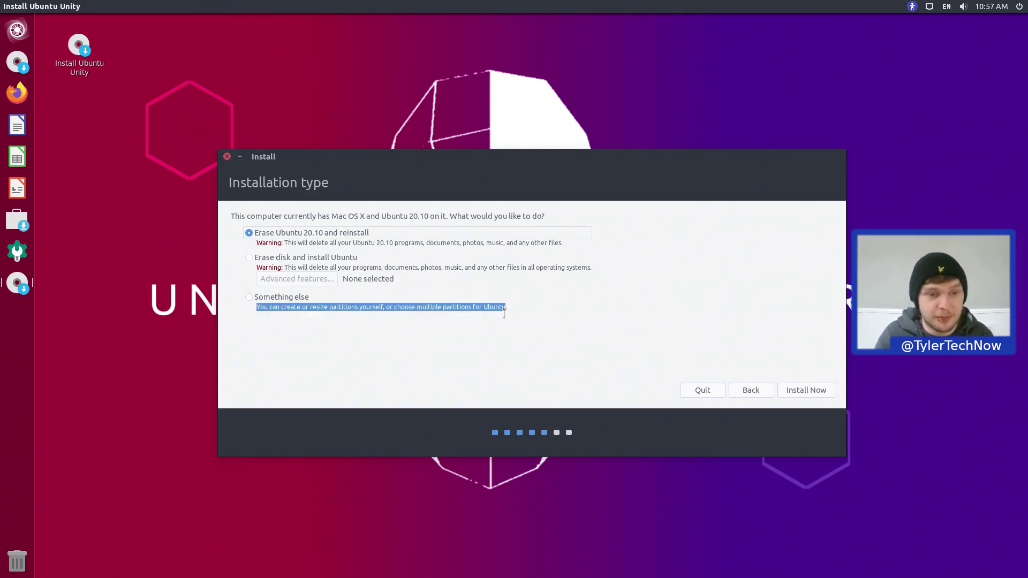
click(281, 259)
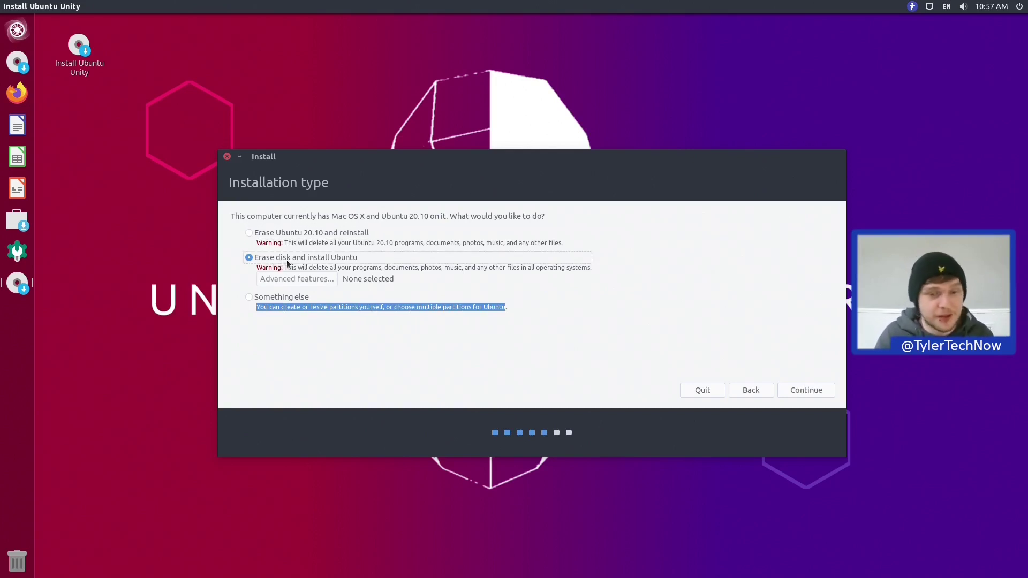
click(810, 392)
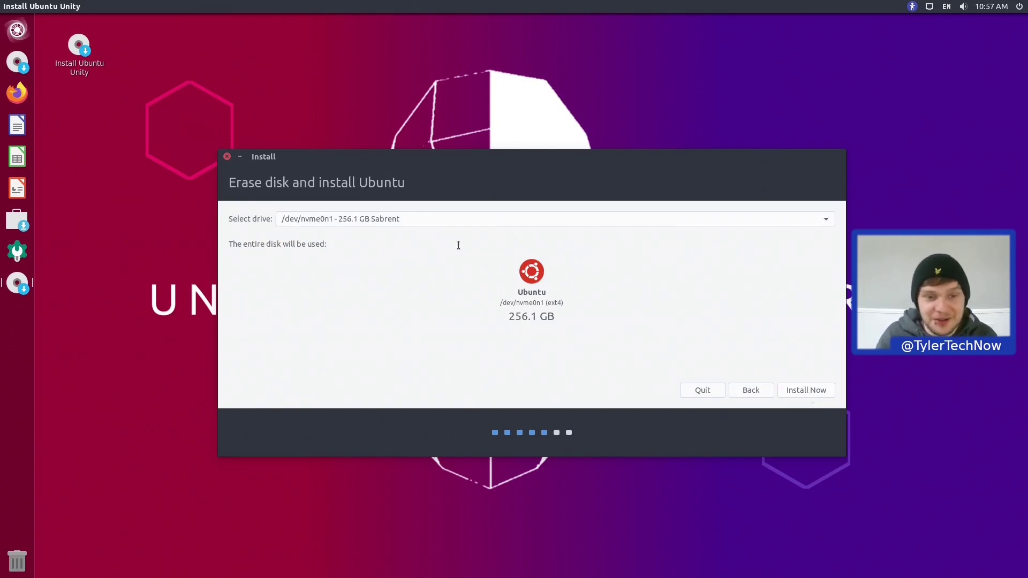
click(817, 390)
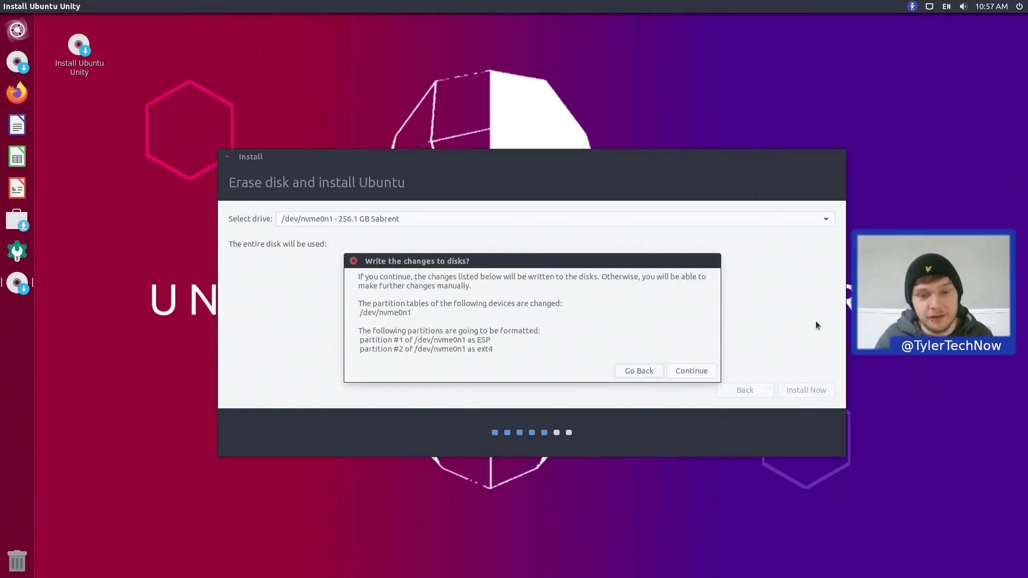
double_click(478, 349)
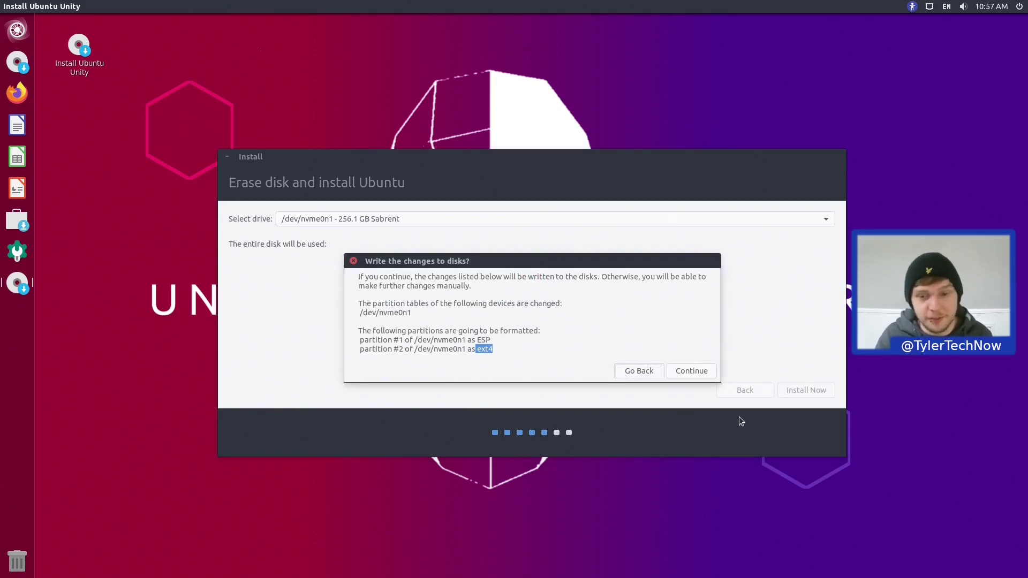
click(702, 373)
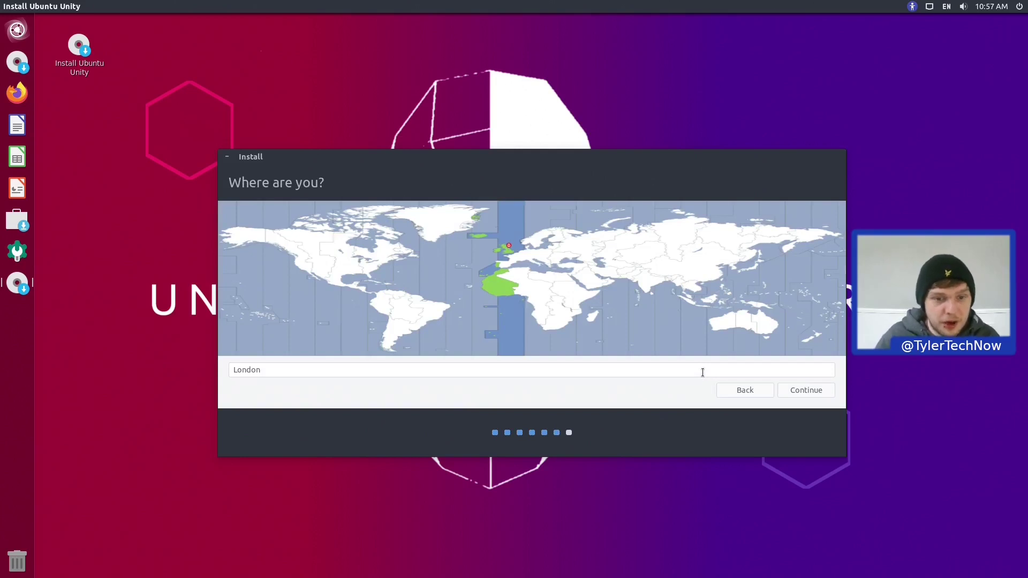
Accept London as the location, enter the user's name, and name the computer unityboiii
click(794, 392)
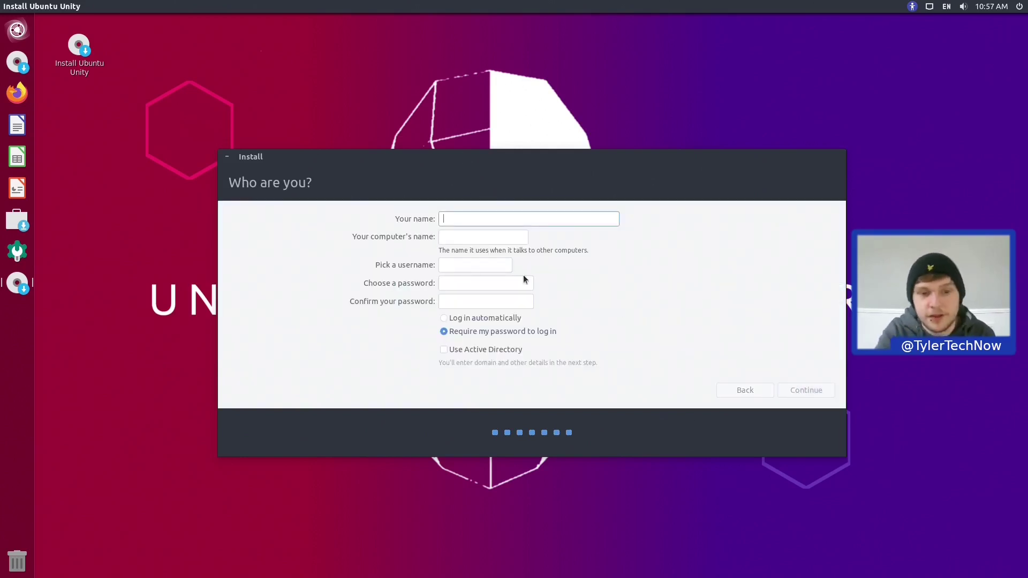
text(tyler)
key(Tab)
text(unityboiii)
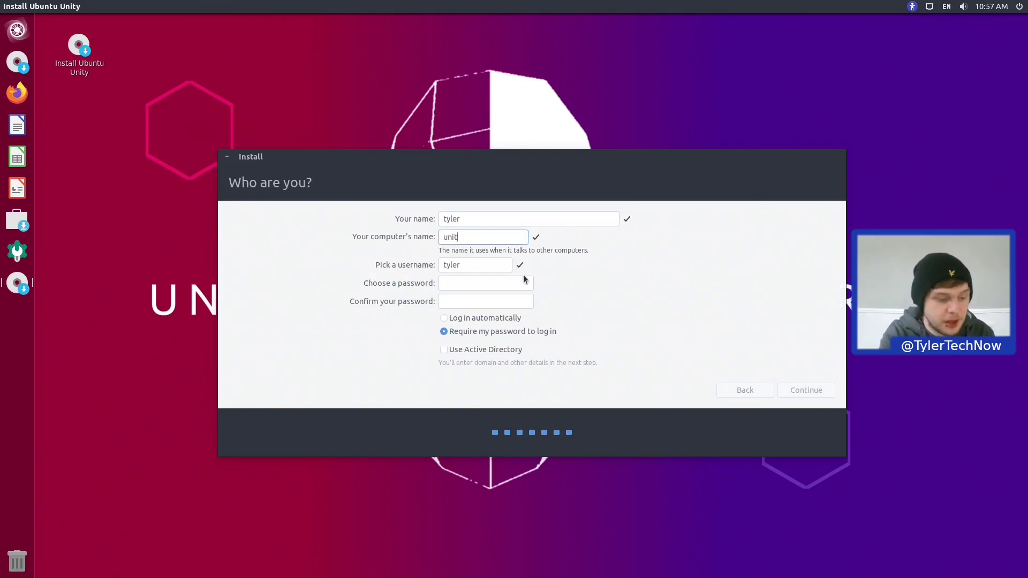
Enter and confirm the account password, enable automatic login, and continue with the installation
key(Tab)
key(Tab)
text(********)
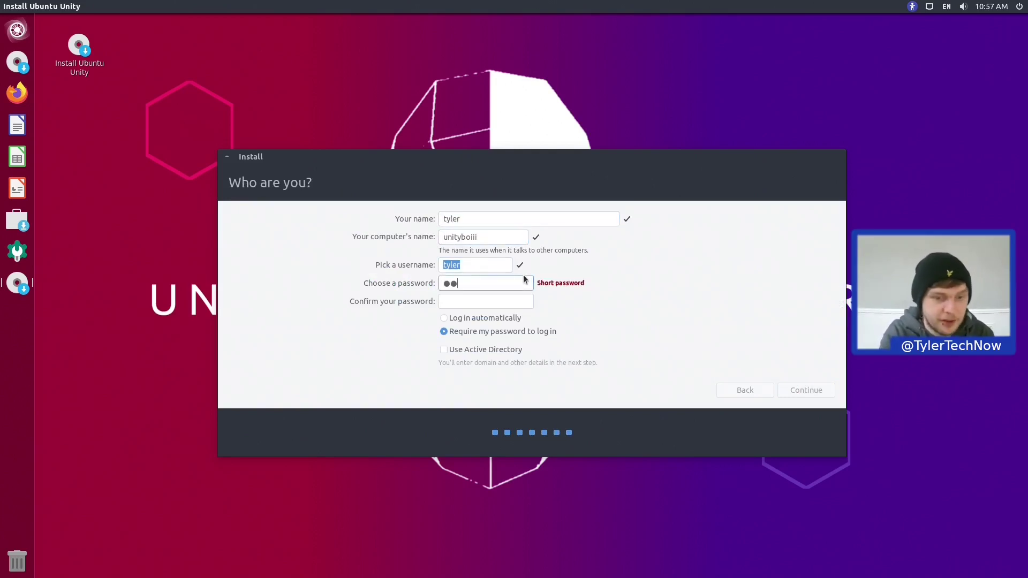
key(Tab)
text(********)
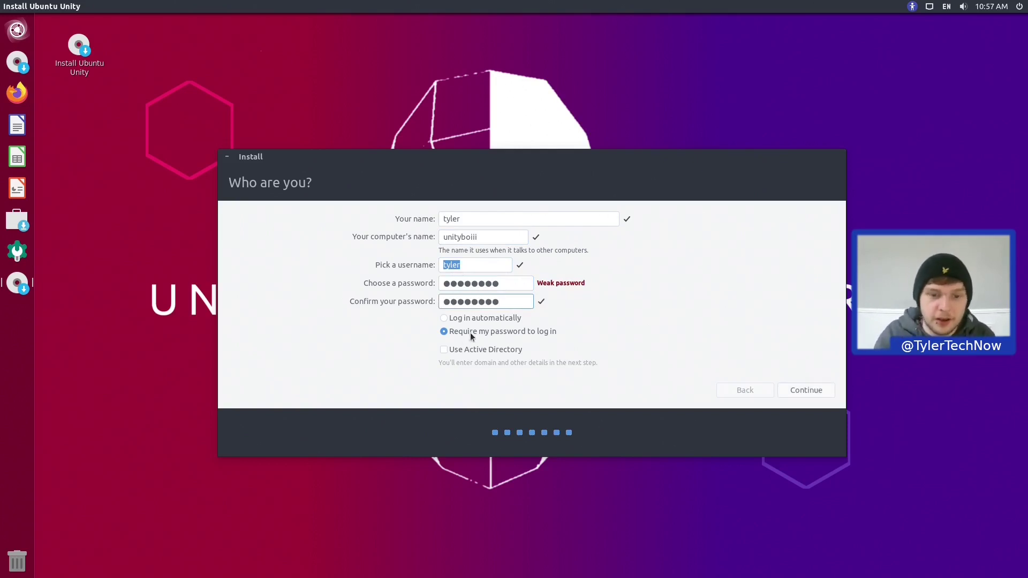
click(487, 319)
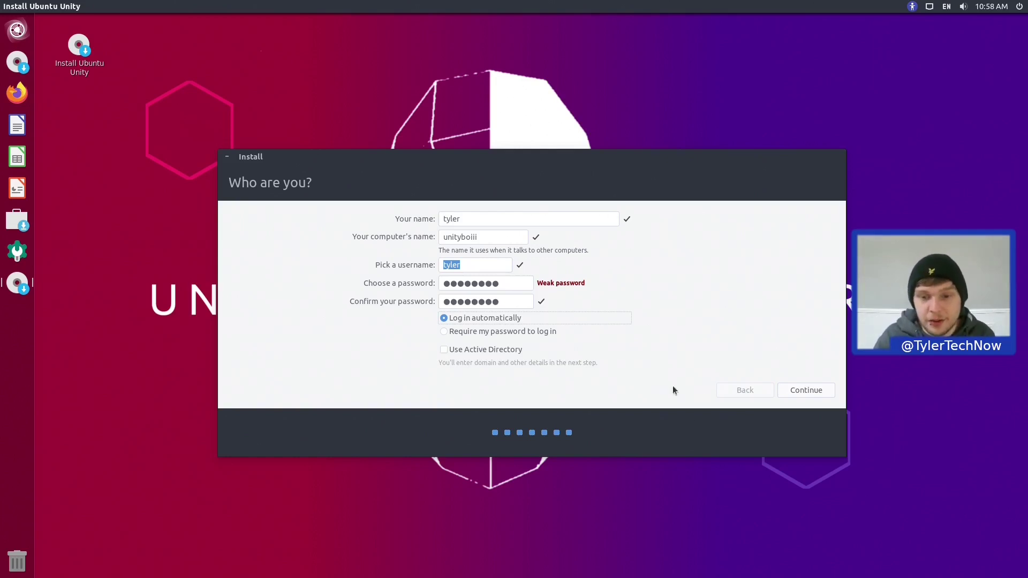
click(831, 389)
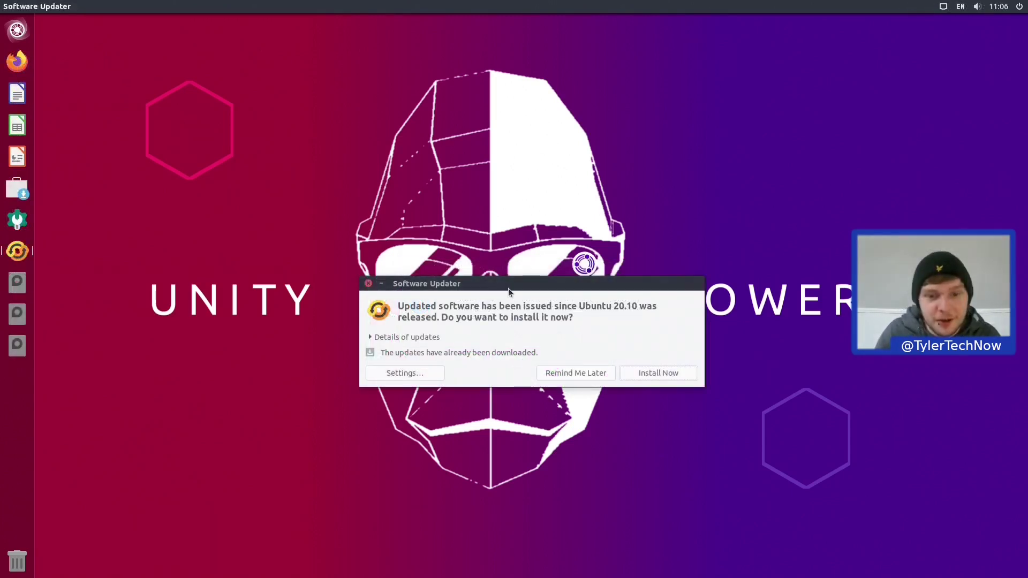
Move the Software Updater window higher and open the details of the available updates
drag(508, 288, 492, 217)
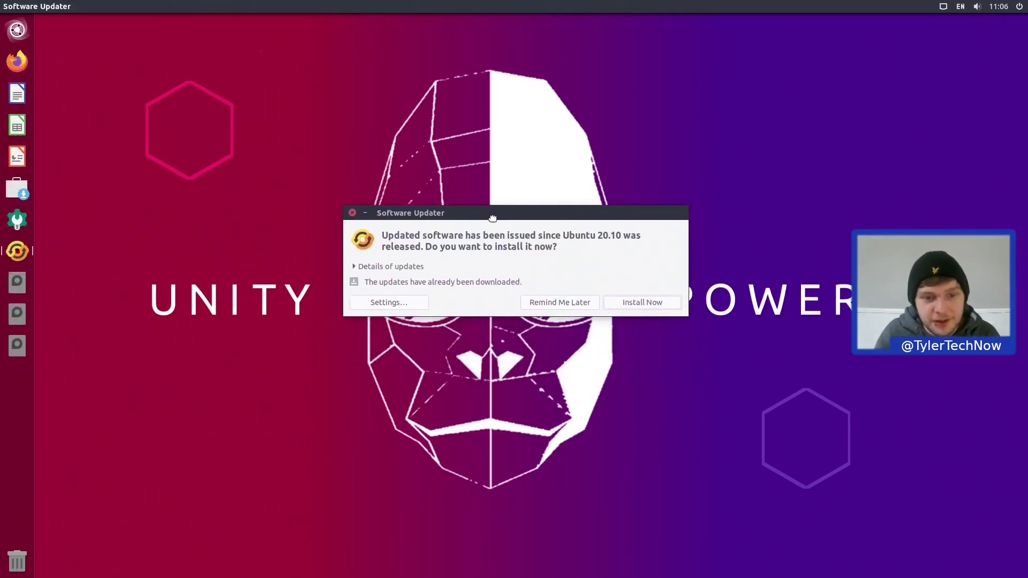
click(404, 270)
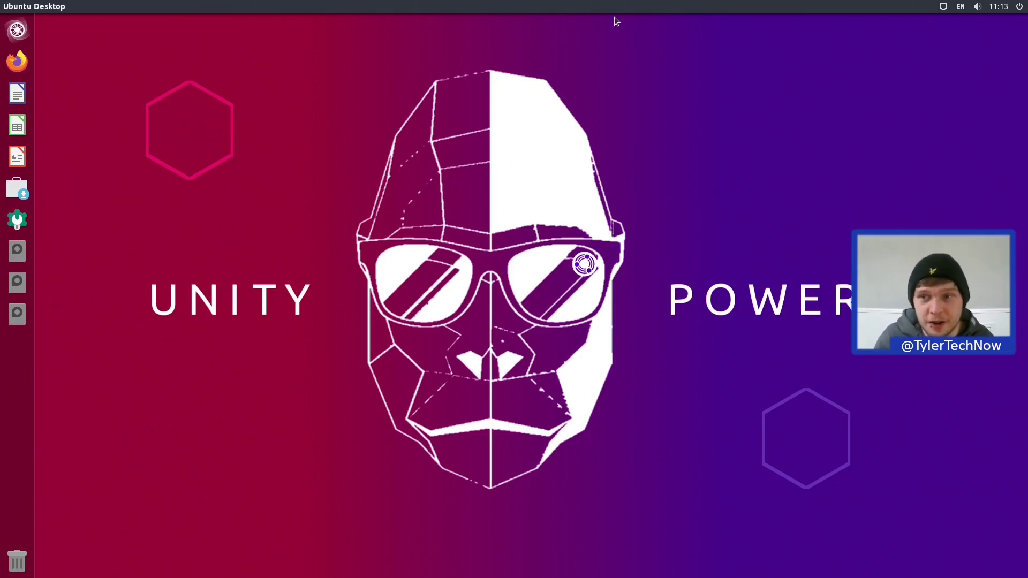
Open the details about this computer and highlight the device name in the overview
click(1020, 6)
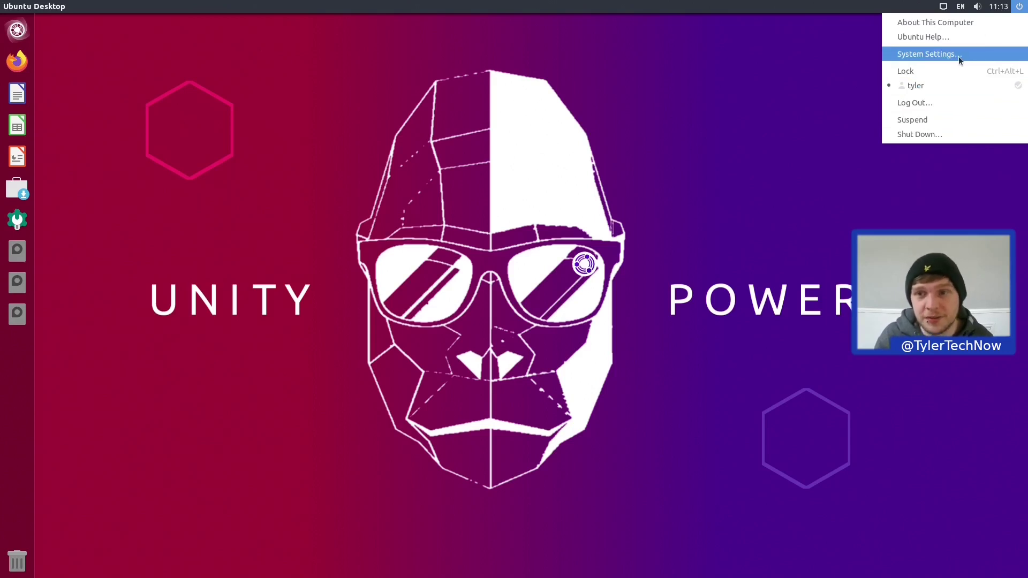
click(944, 24)
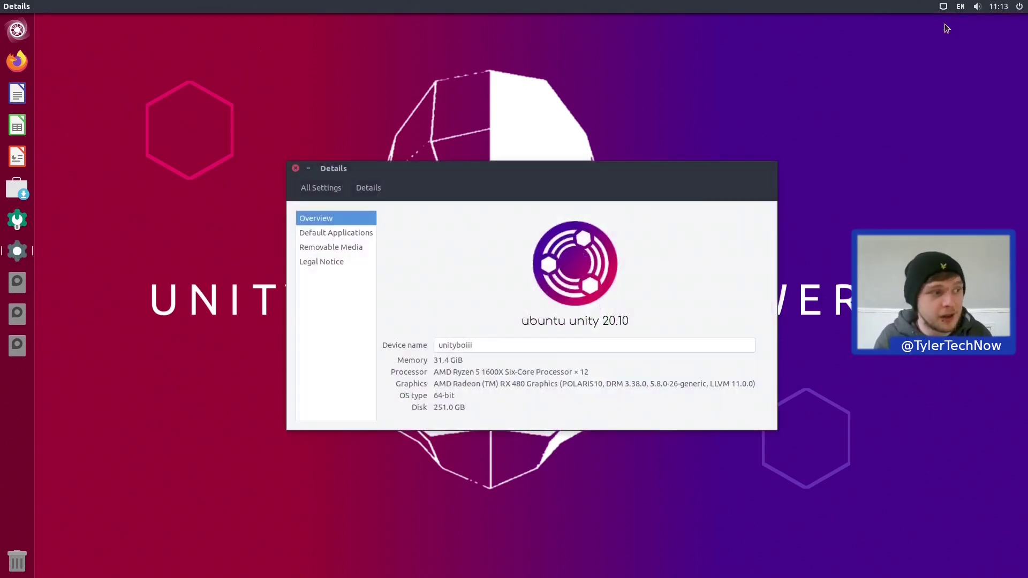
drag(495, 347, 431, 345)
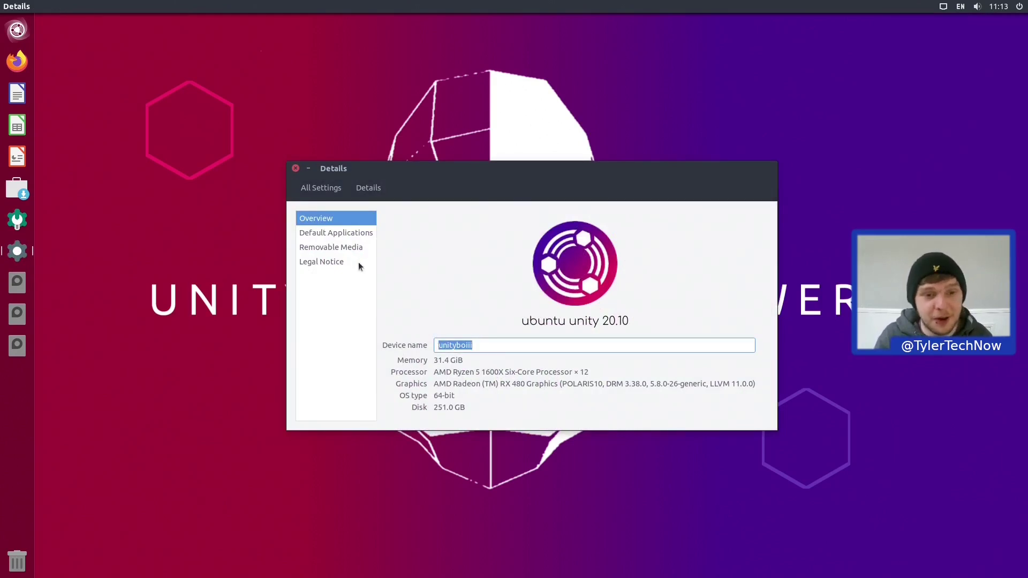
Review the default applications, including the choices for Calendar and Photos, and close the system details
click(349, 234)
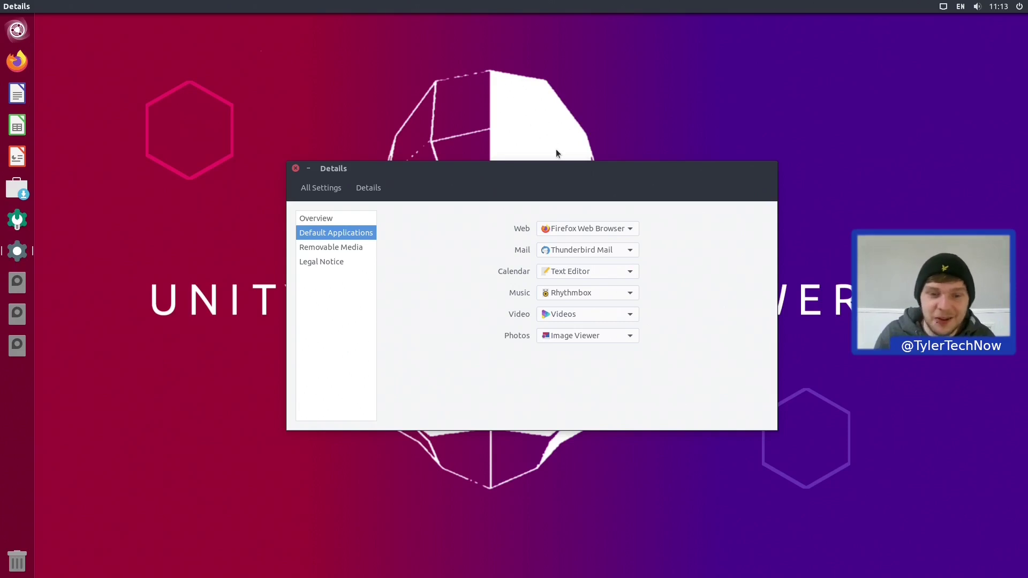
click(631, 274)
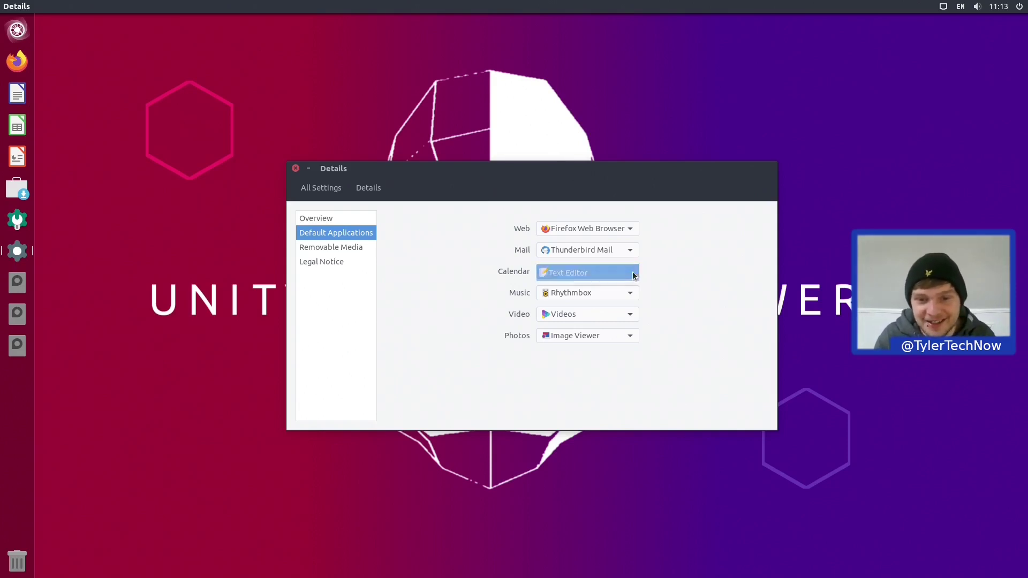
click(631, 278)
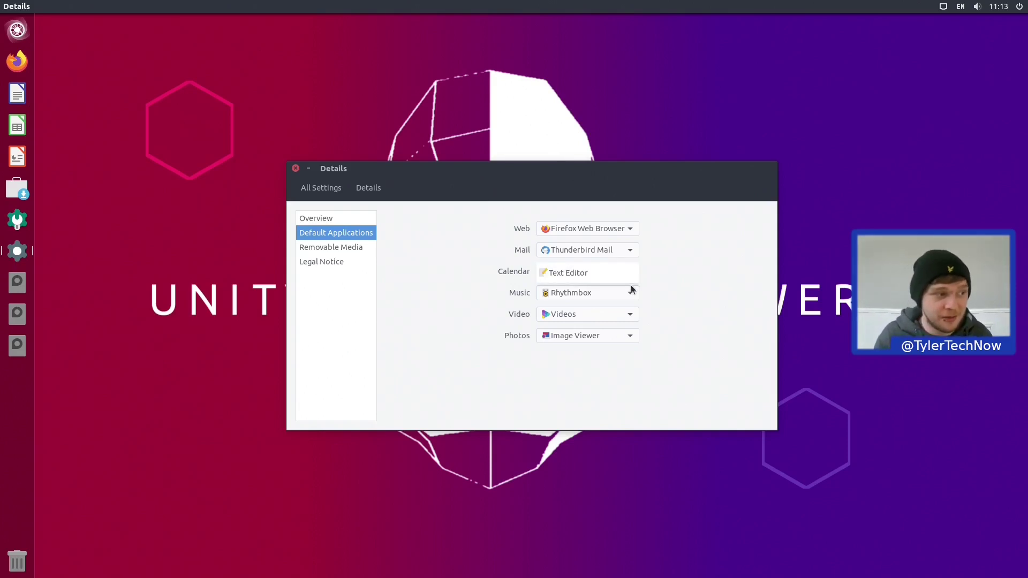
click(637, 274)
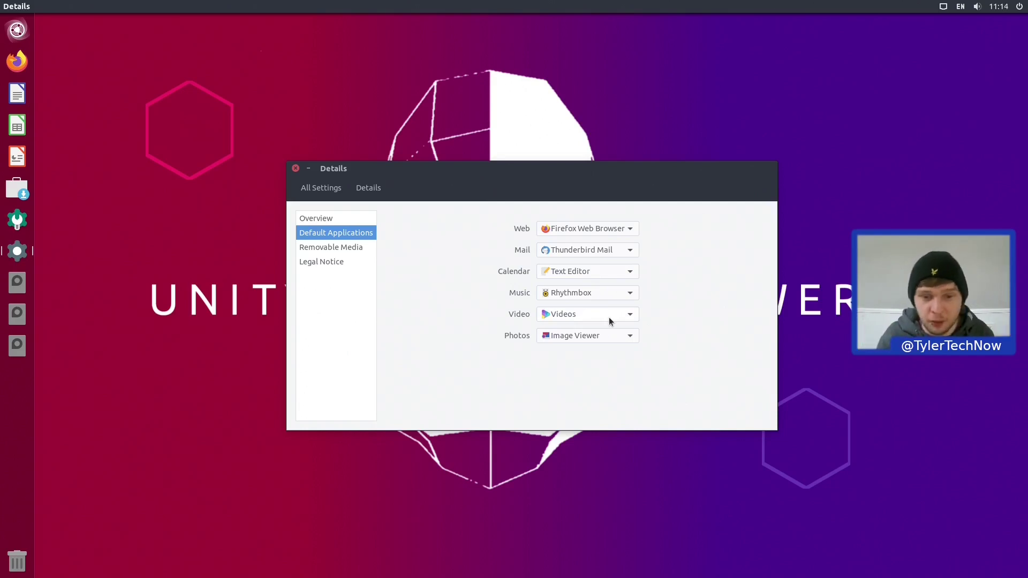
click(625, 336)
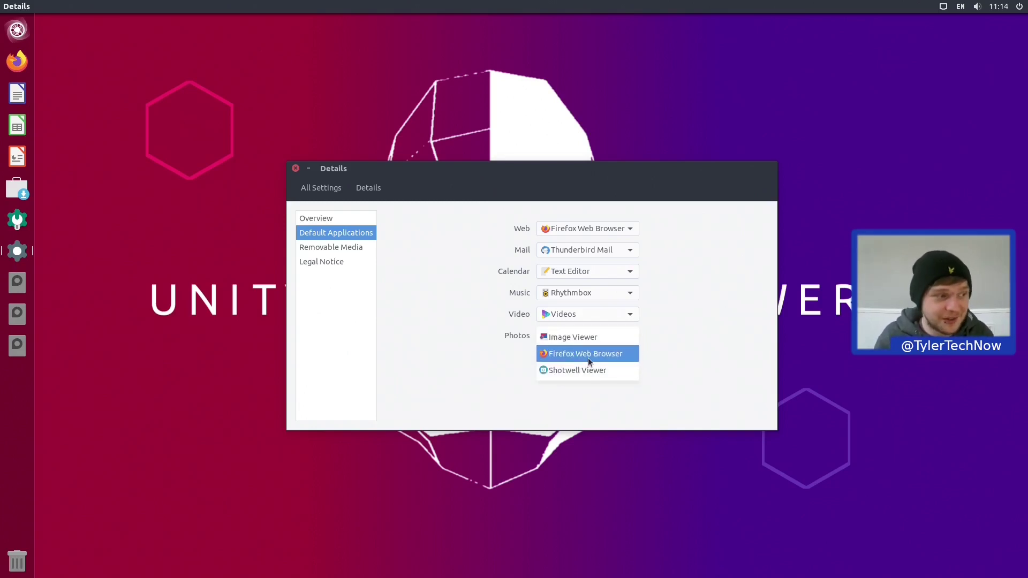
click(296, 169)
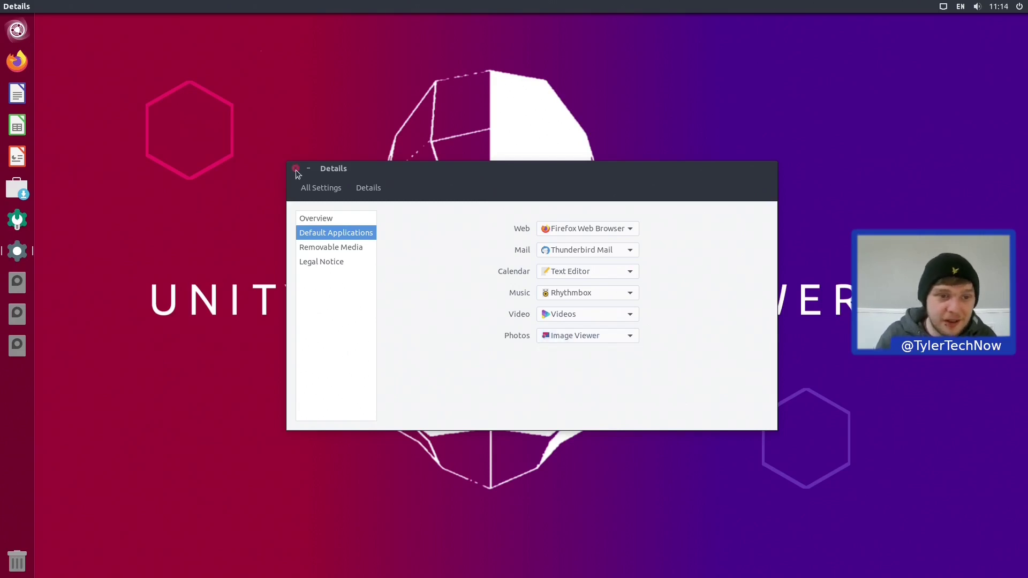
click(295, 169)
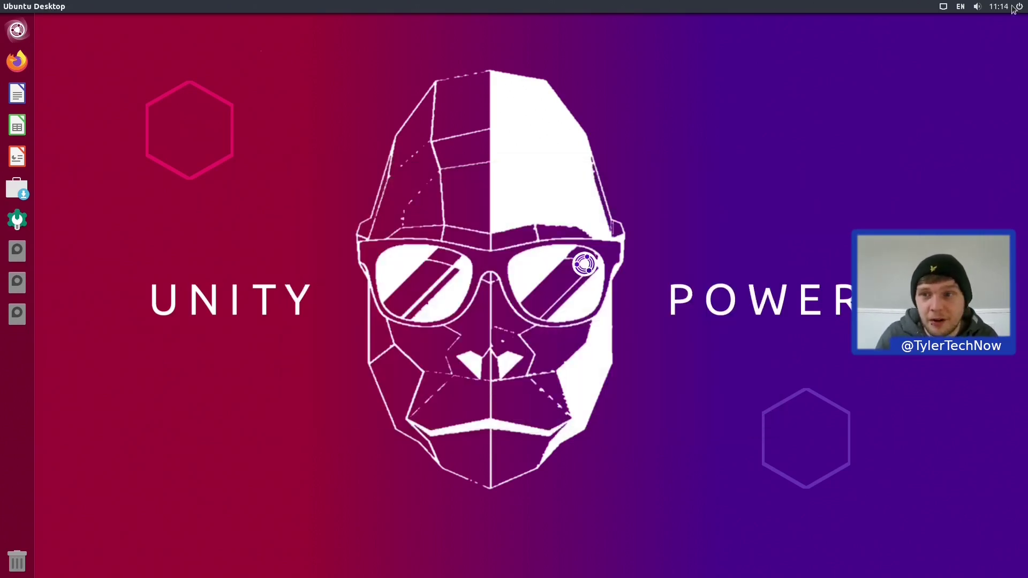
Look at the keyboard layout and network connection options of the desktop indicators, and dismiss them
click(961, 6)
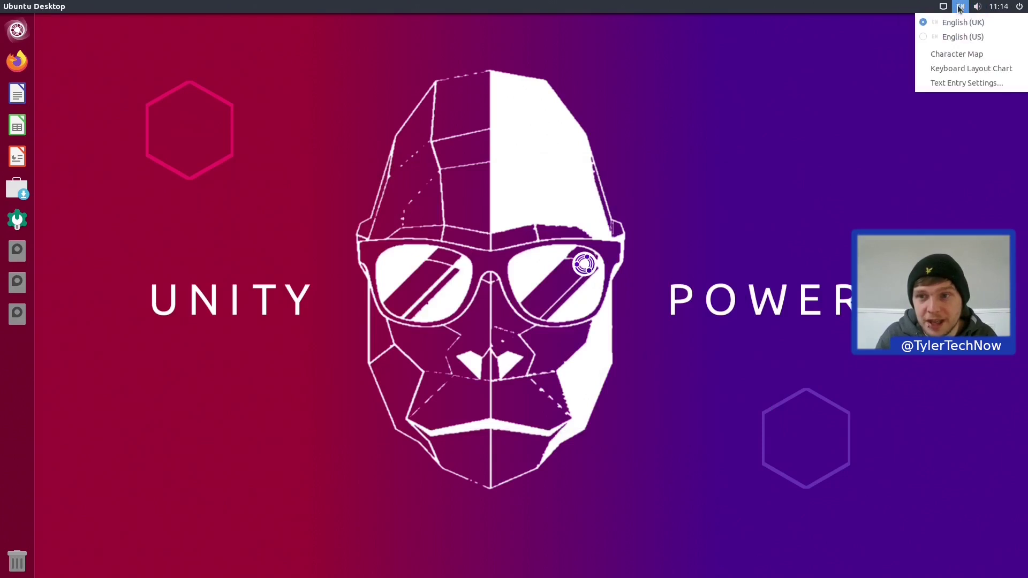
mouse_move(943, 6)
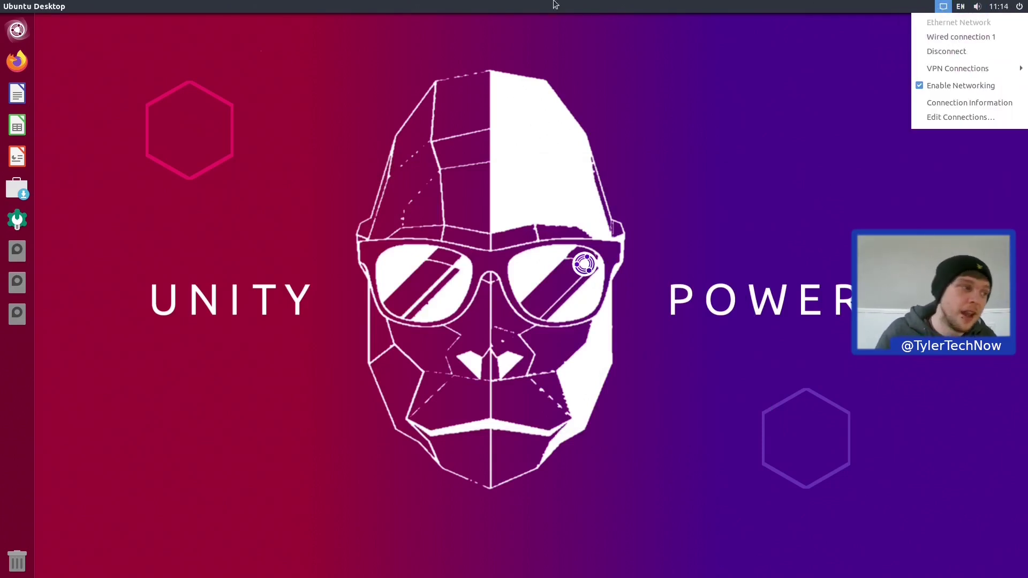
click(240, 117)
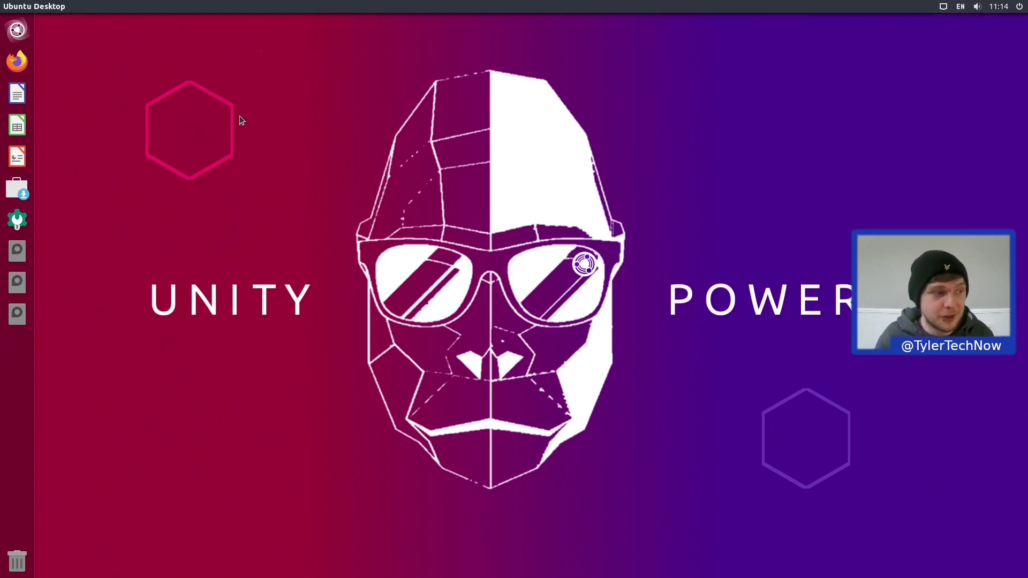
Open a terminal, look through its application menus, view the About GNOME Terminal information beside the terminal, and close that dialog
key(ctrl+alt+t)
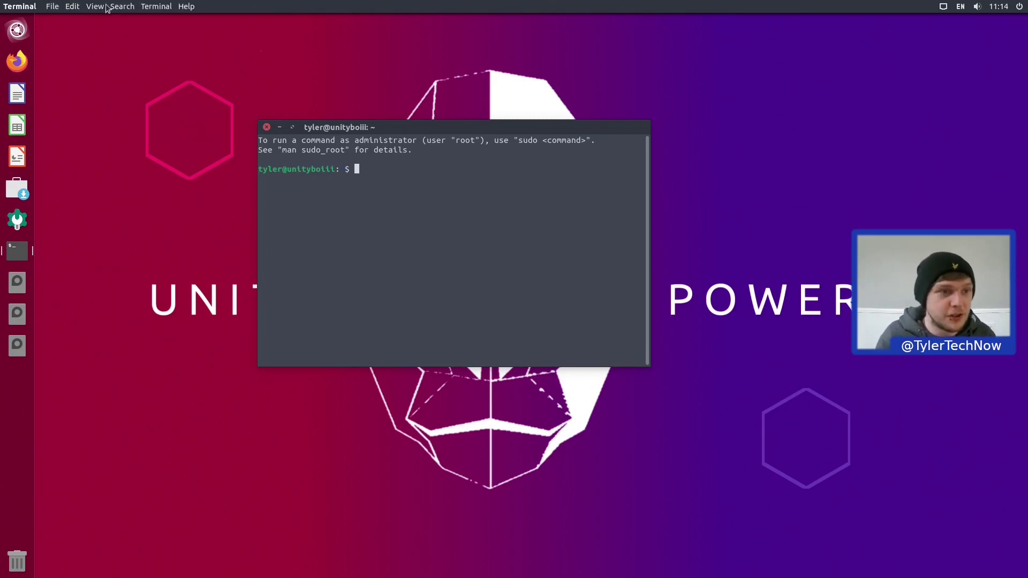
click(55, 6)
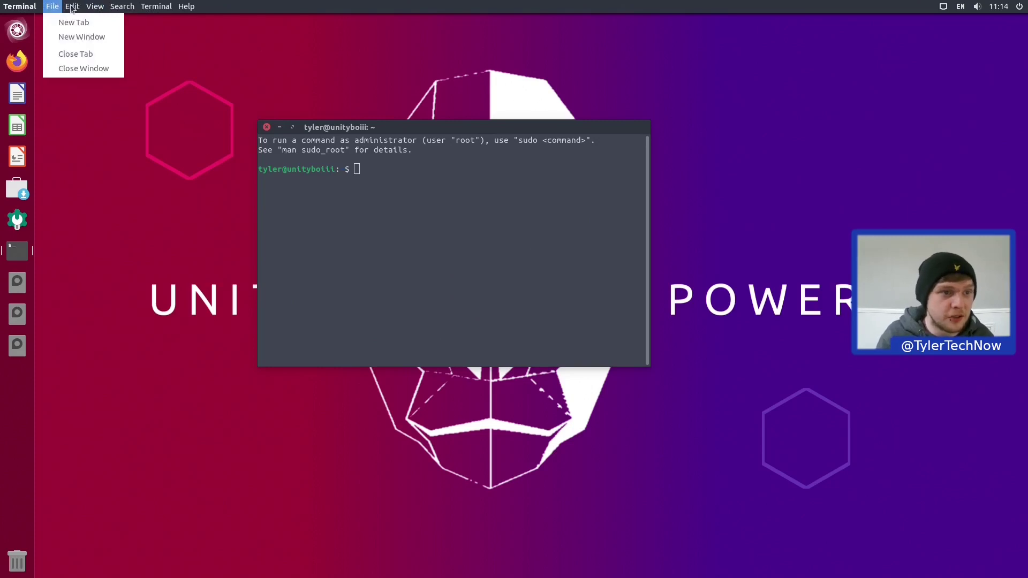
mouse_move(72, 7)
mouse_move(184, 9)
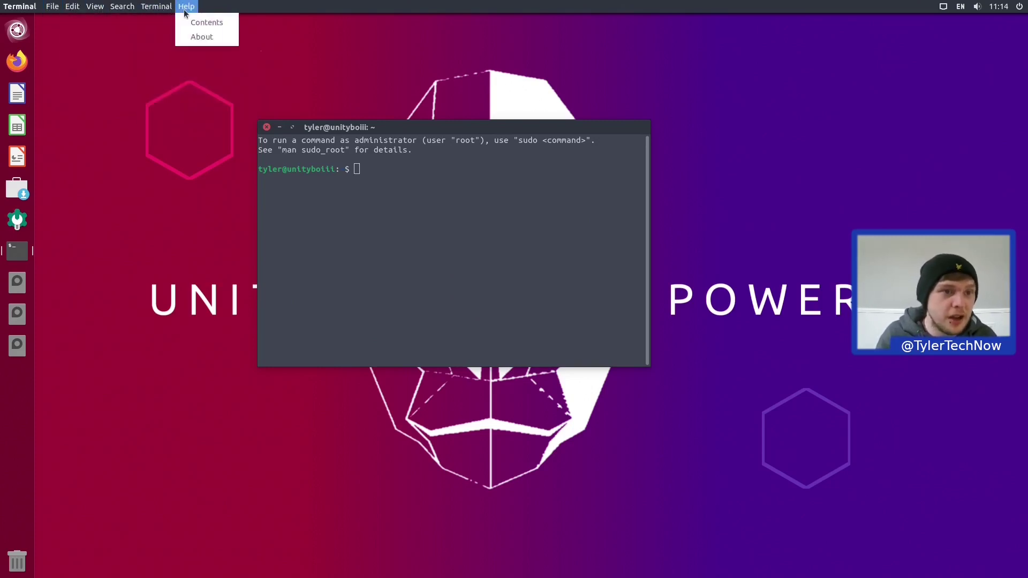
click(202, 37)
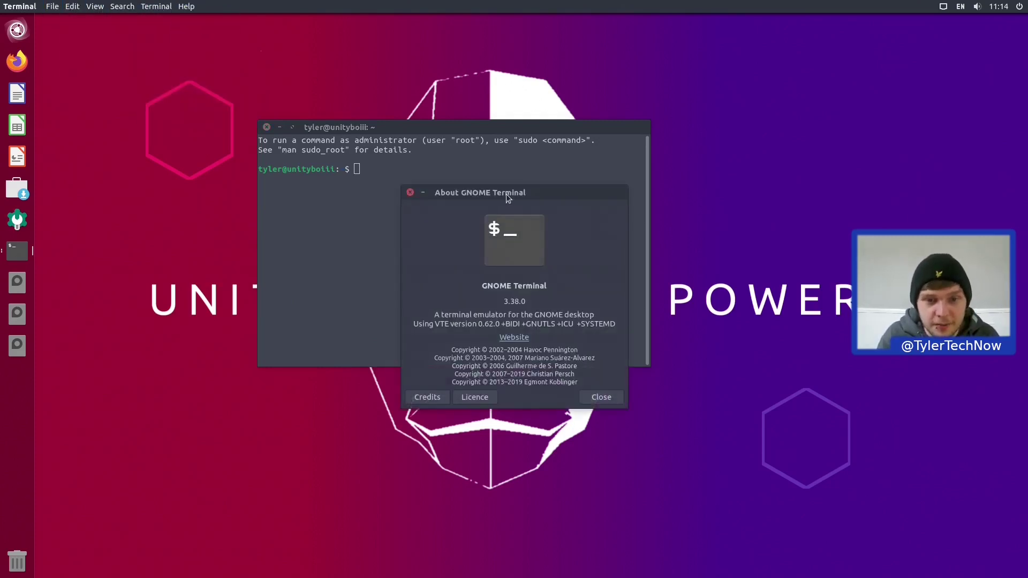
drag(505, 194, 774, 140)
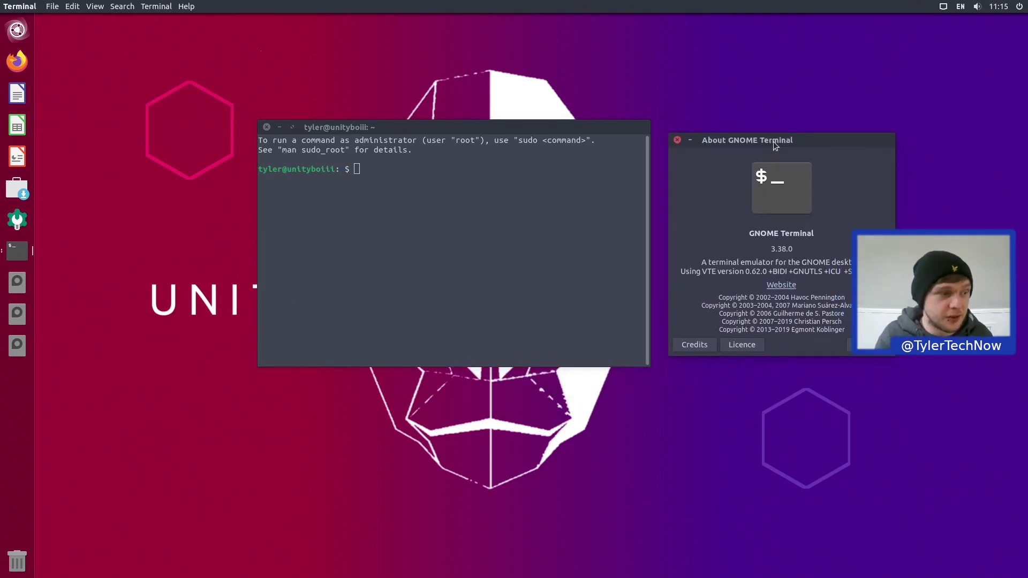
click(677, 139)
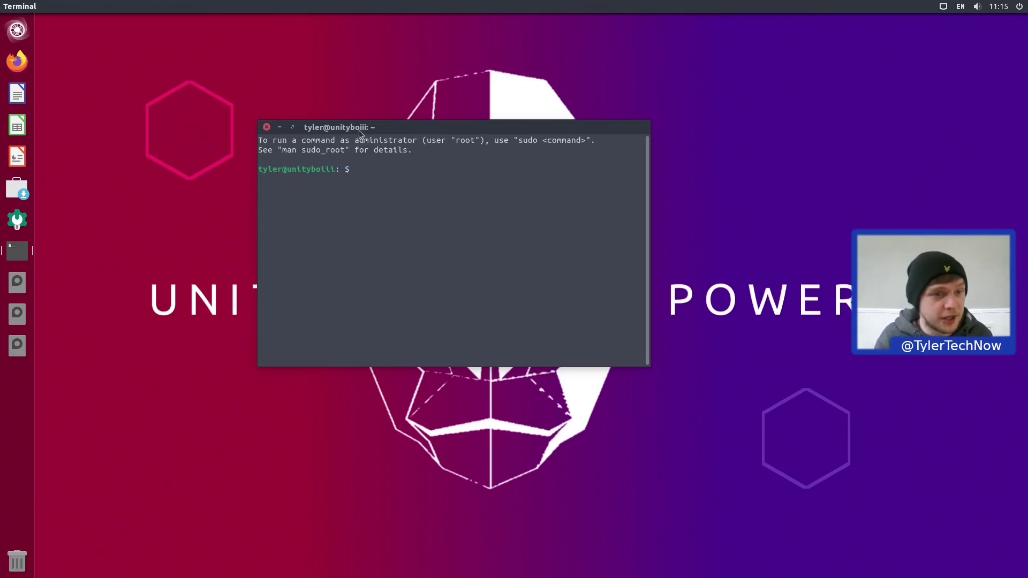
Maximise the terminal window and restore it to its normal size, and close the terminal
key(ctrl+super+Up)
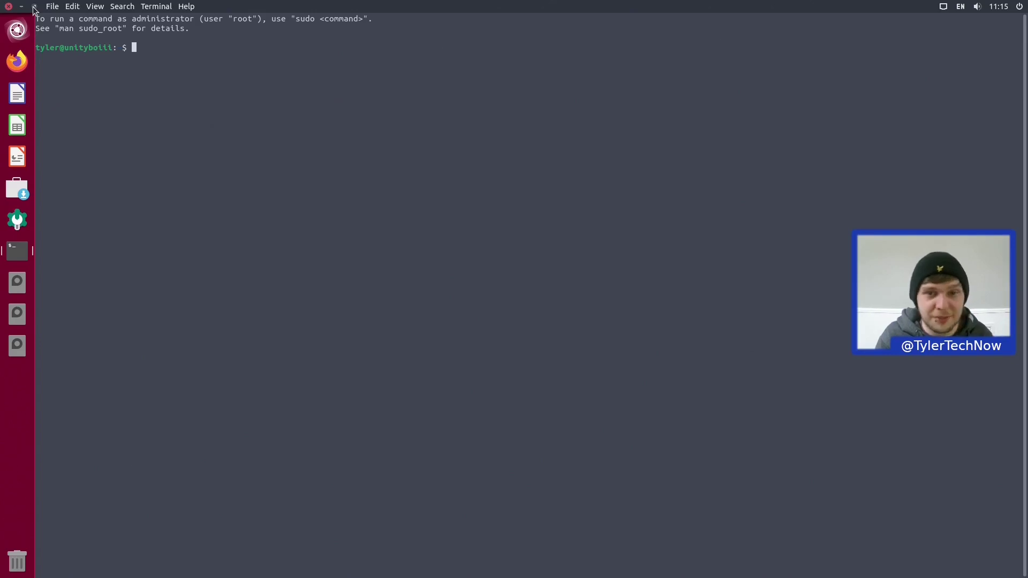
double_click(519, 6)
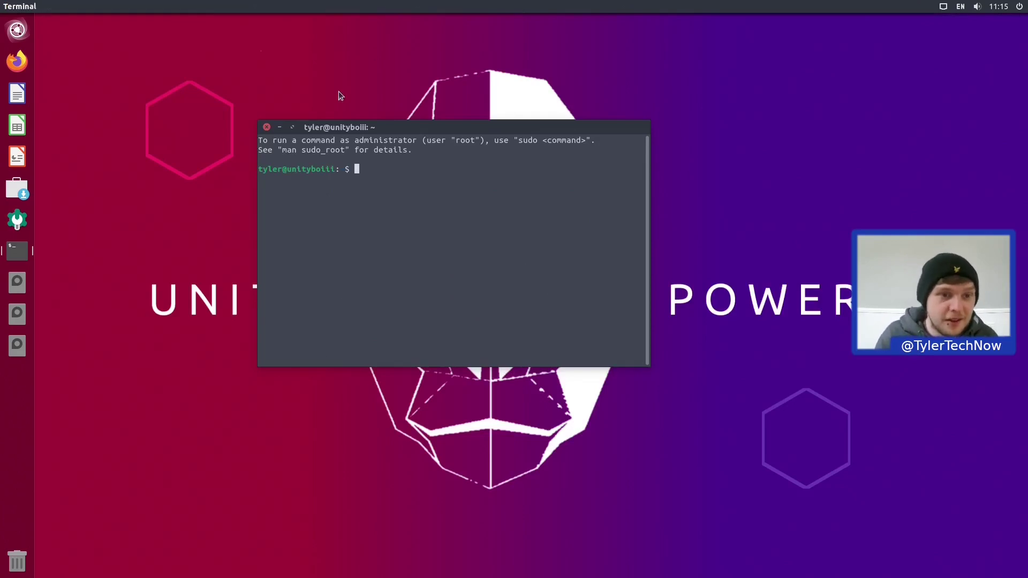
click(266, 127)
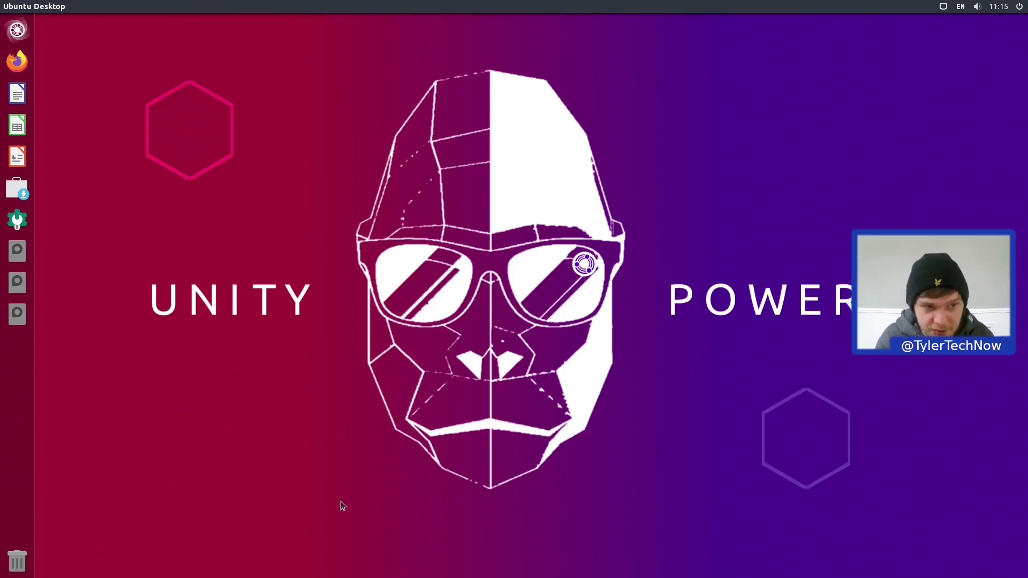
Open Firefox from the launcher and close the browser together with its tabs
key(super)
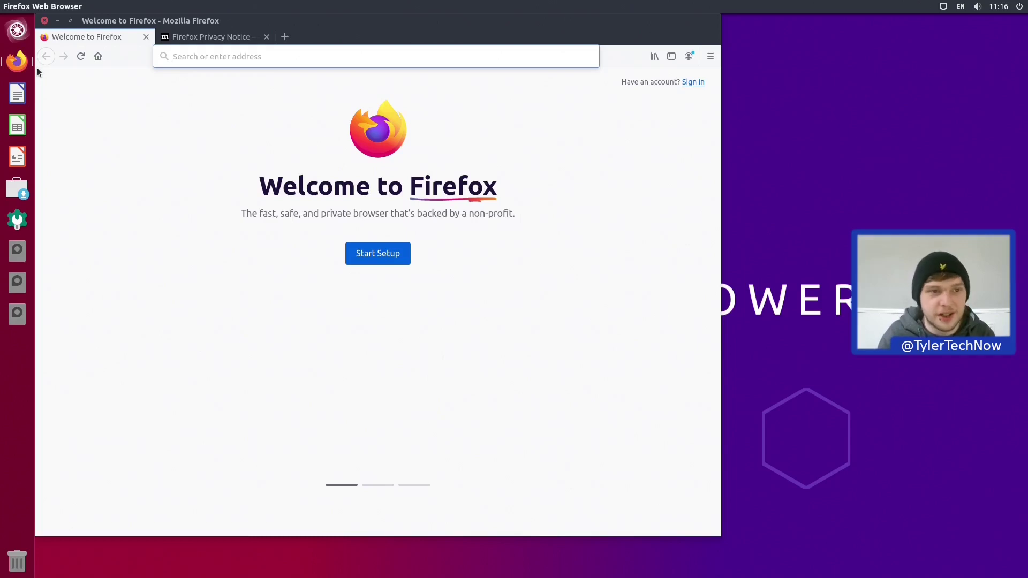
click(46, 21)
click(492, 310)
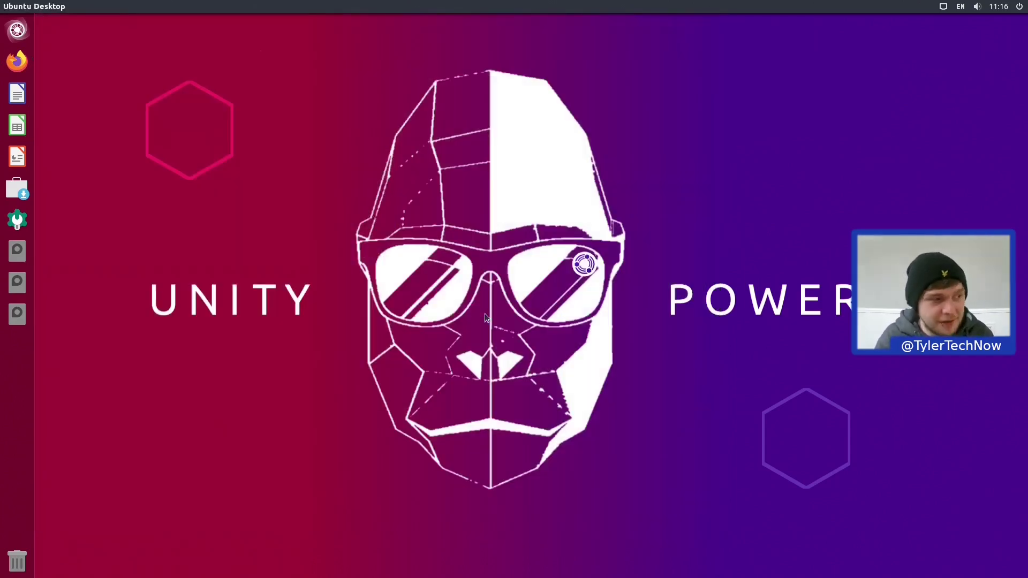
Open the Dash, show its result filters for categories and sources, and dismiss it
key(super)
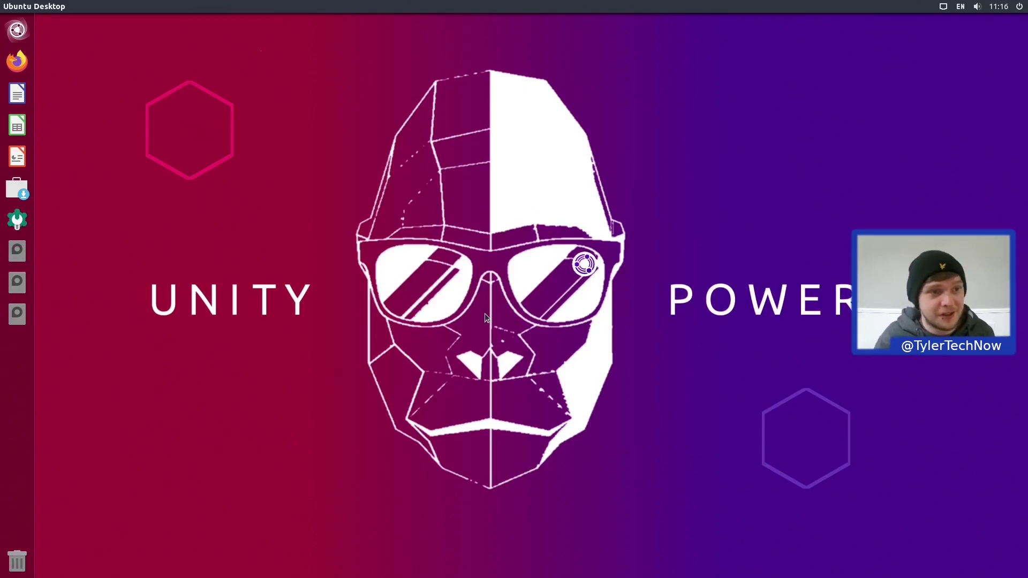
click(9, 32)
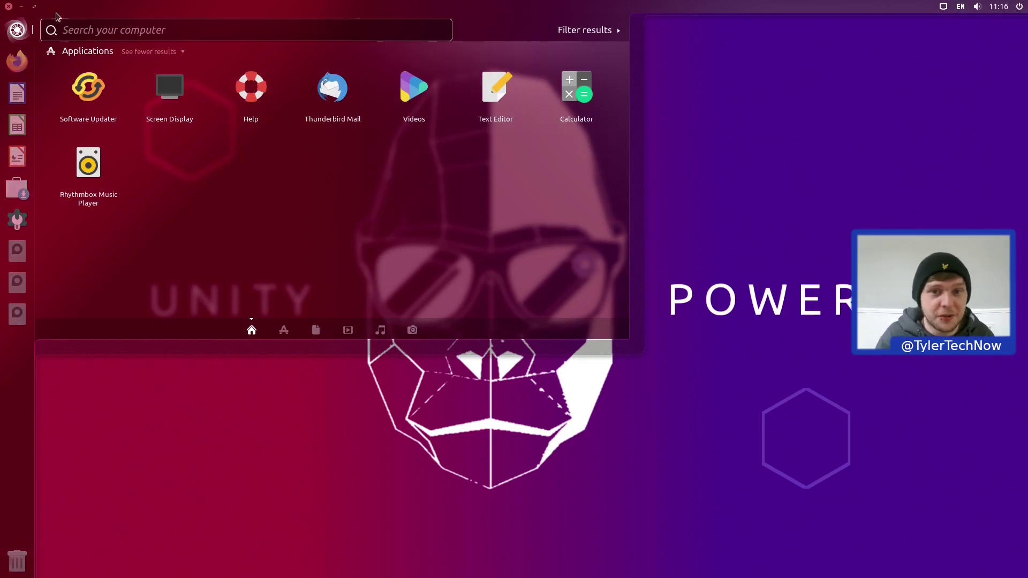
click(578, 33)
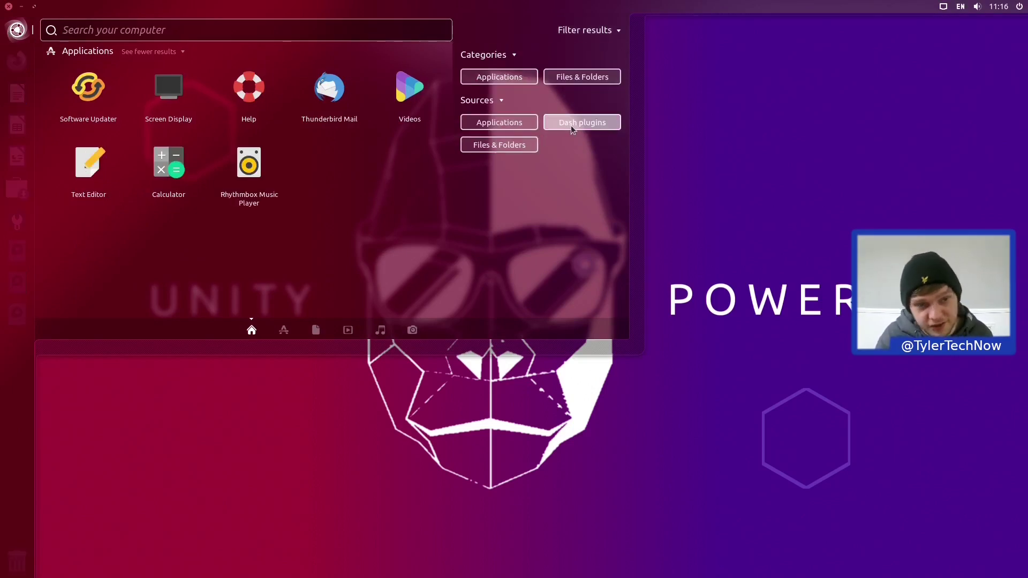
key(Escape)
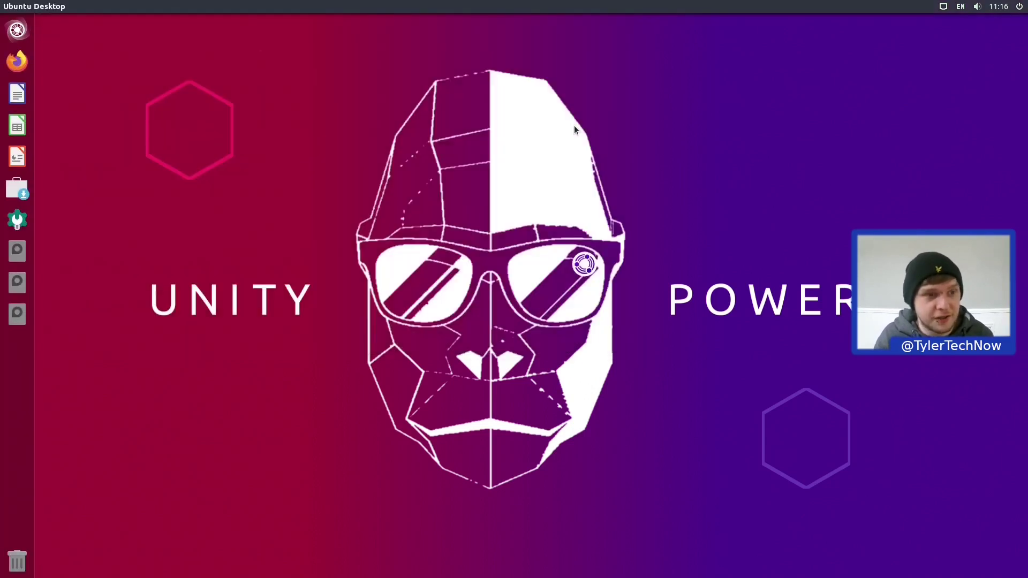
Search the Dash for "file", launch the Files application, and move its window toward the middle of the desktop
key(super)
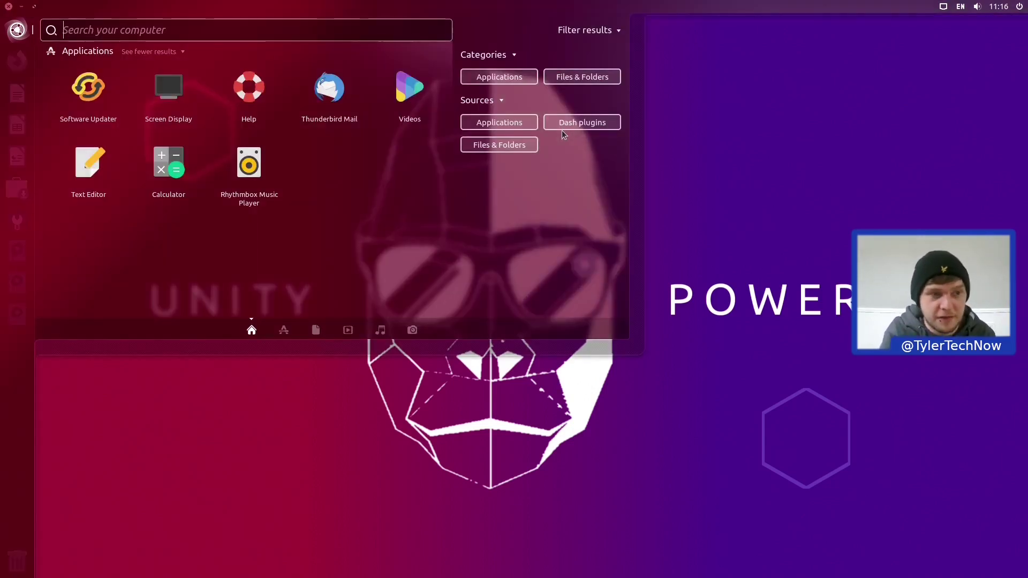
text(file)
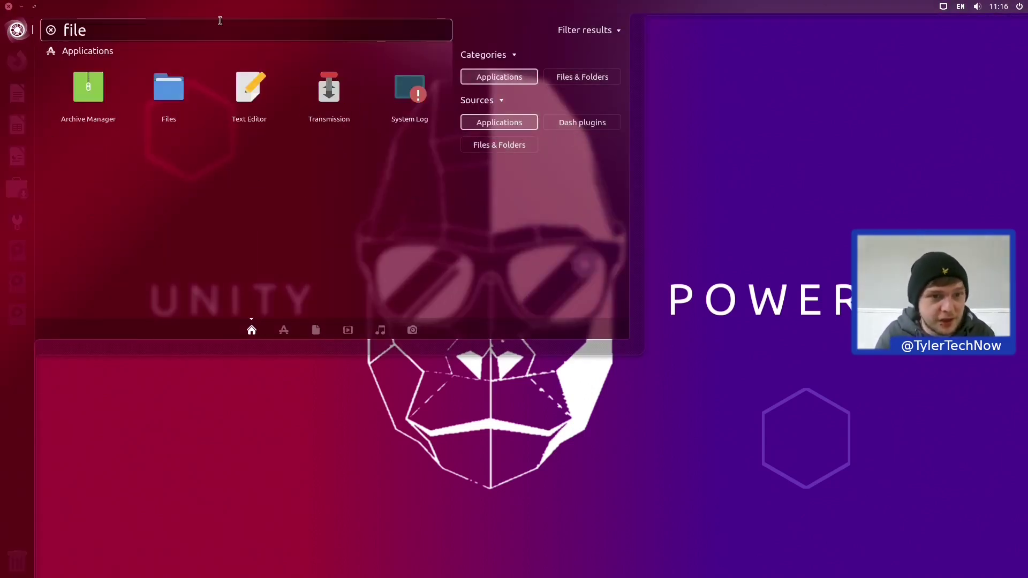
click(532, 31)
click(182, 85)
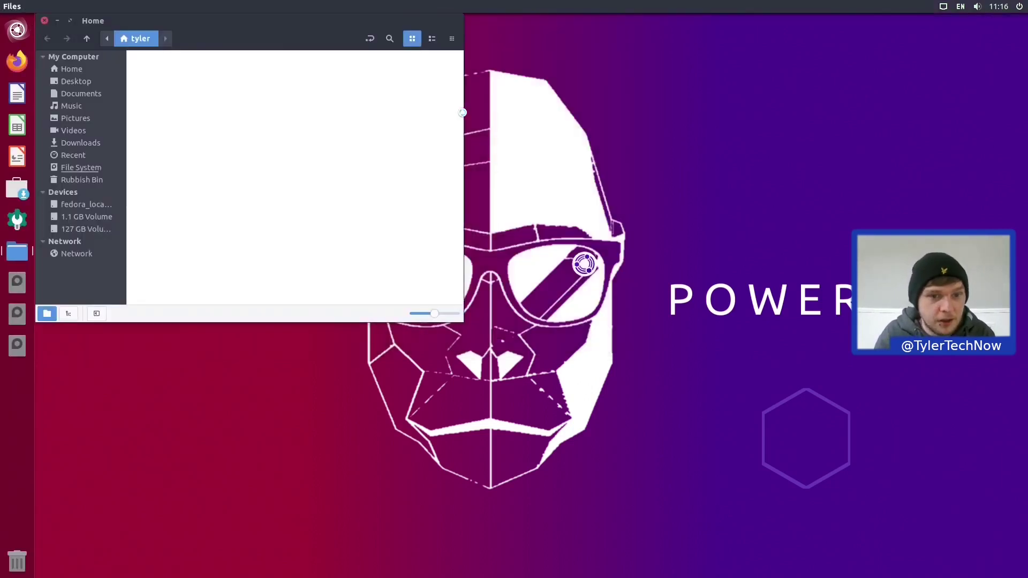
drag(321, 35, 504, 73)
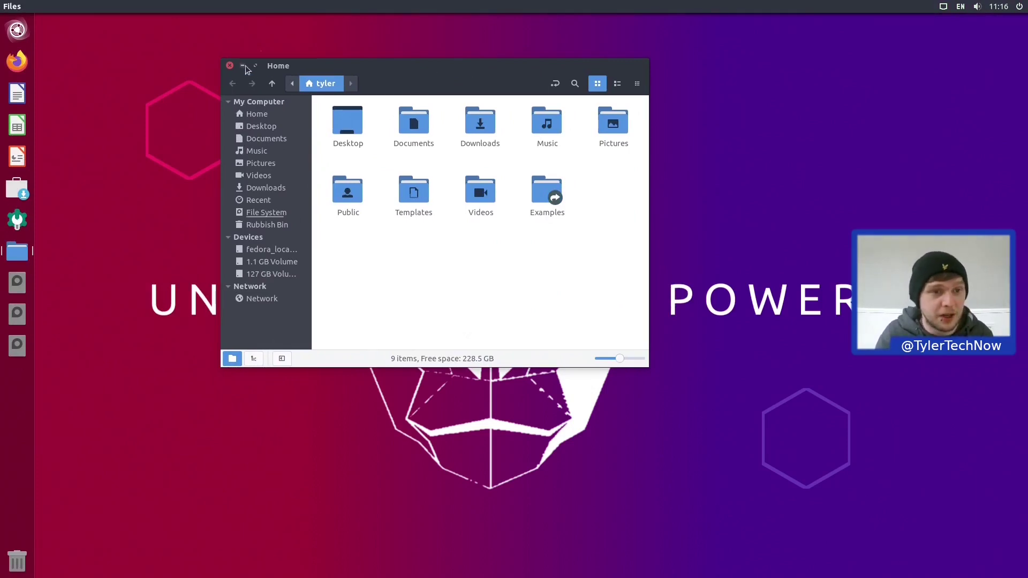
Show and dismiss the command search over the Files window, and close the file manager
key(super)
key(Escape)
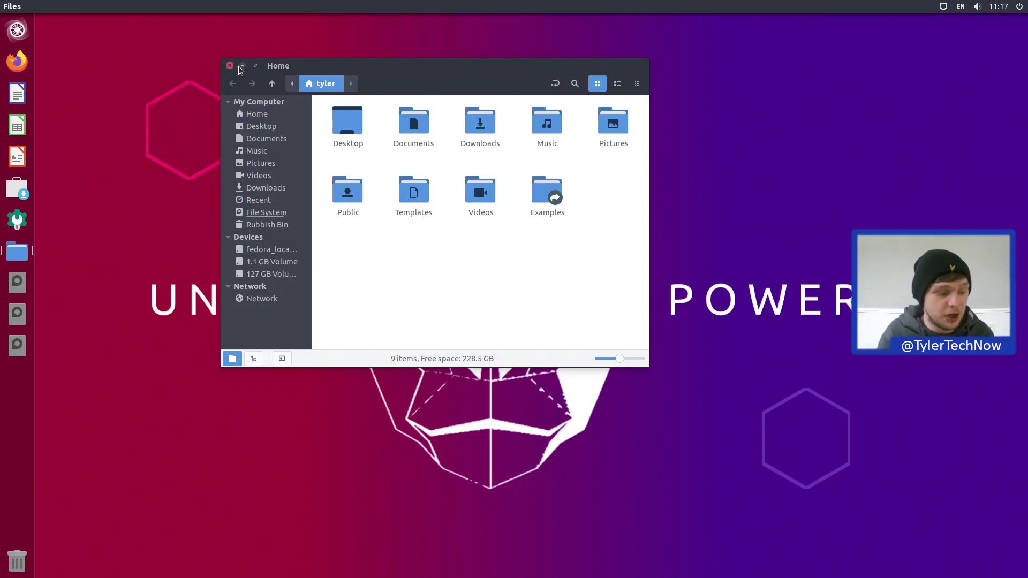
key(alt)
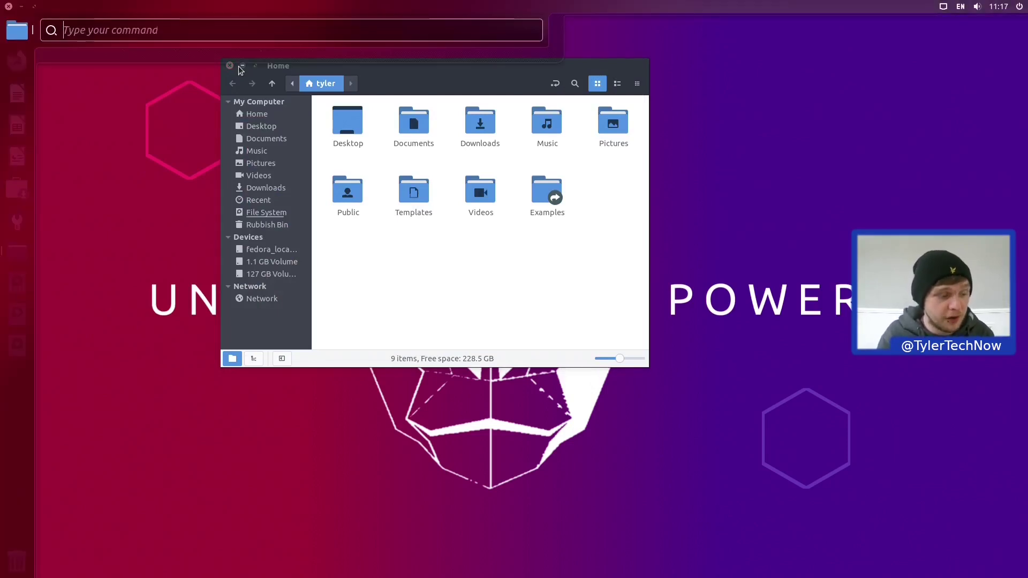
key(Escape)
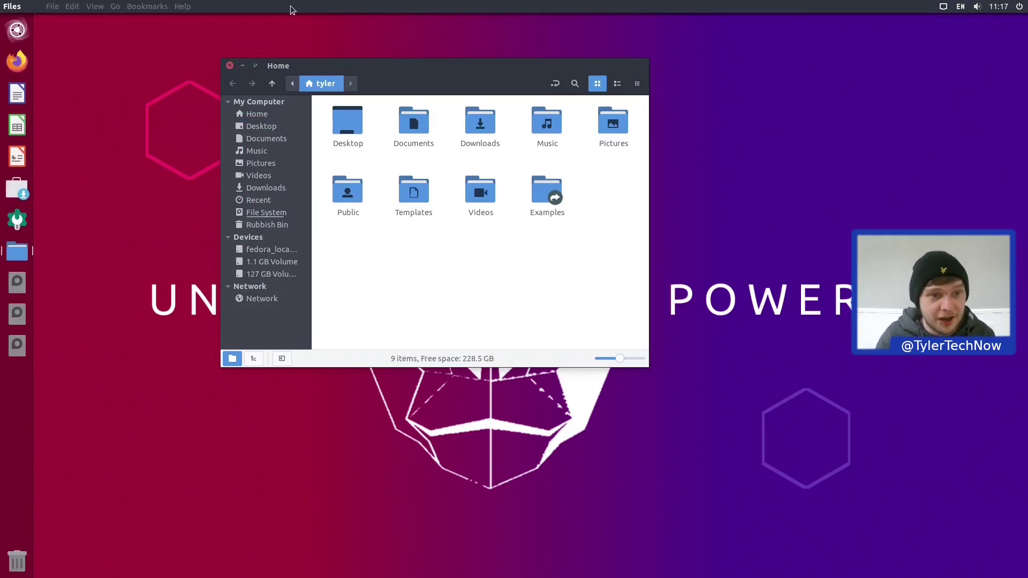
click(241, 66)
Open LibreOffice Writer, turn off showing tips on startup, and dismiss the Tip of the Day
click(17, 102)
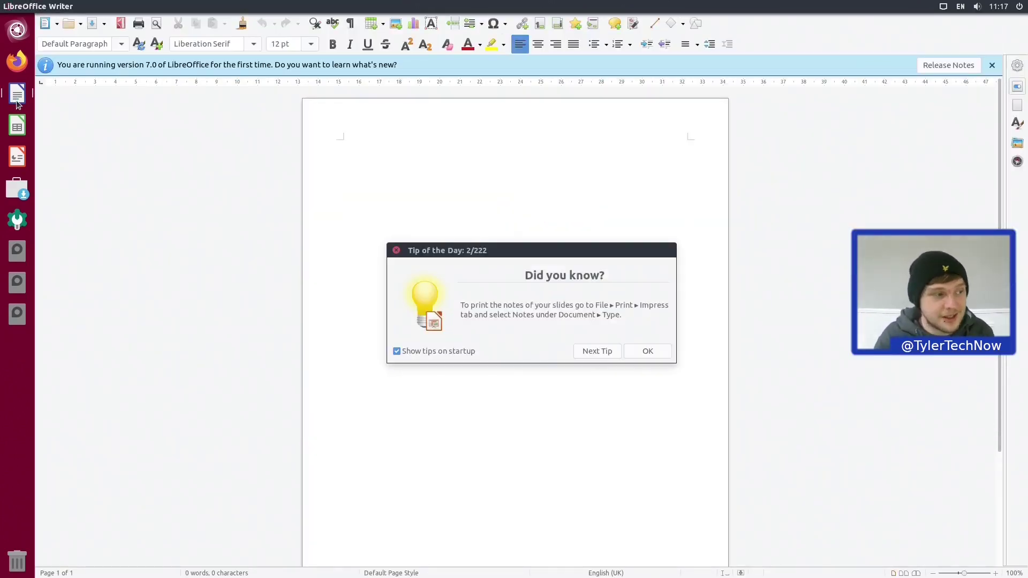
click(427, 351)
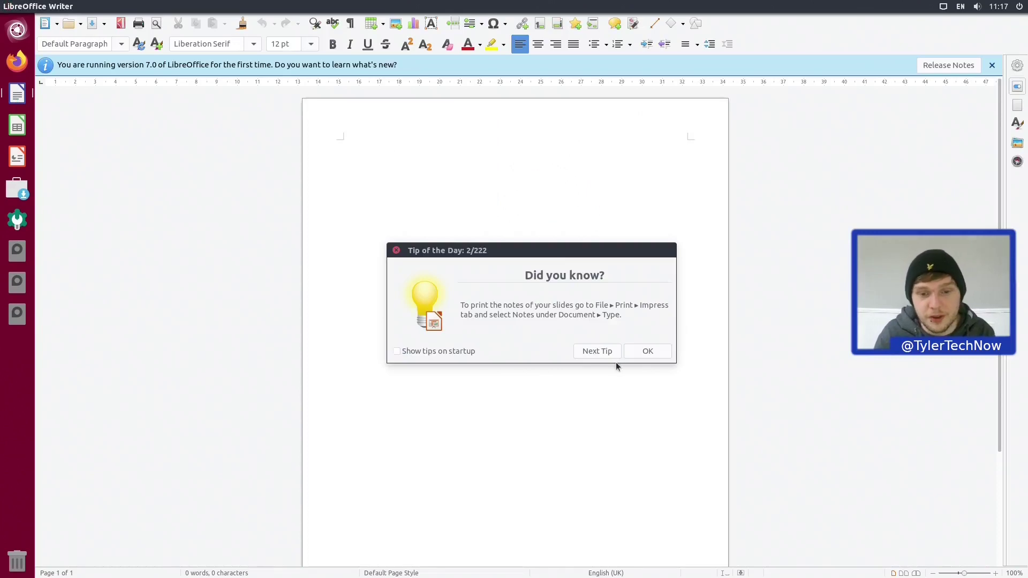
click(647, 351)
Enter the text "Esdf" in the document and open the Insert Table dialog by searching the application commands for "table"
text(esdf)
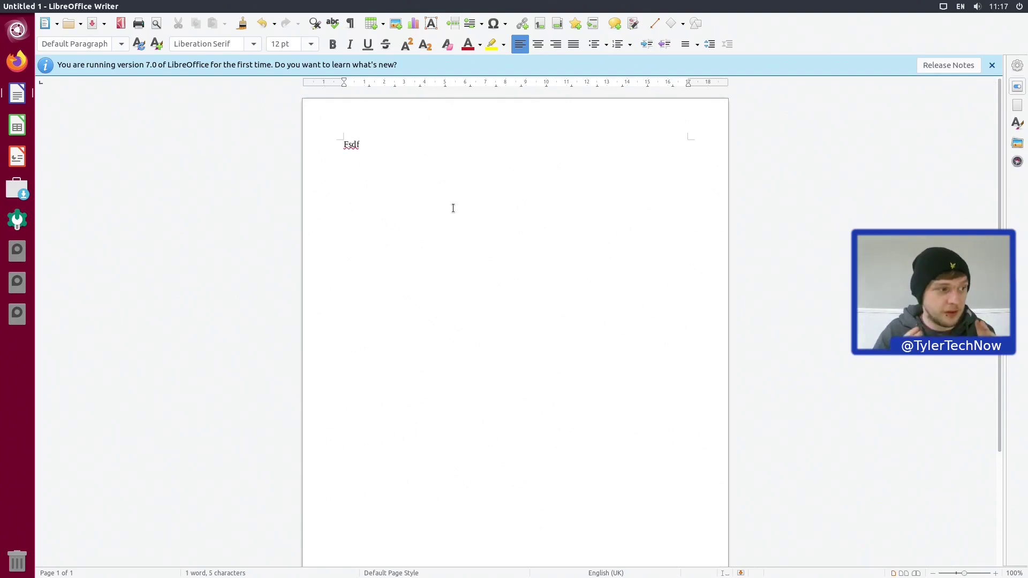
key(alt)
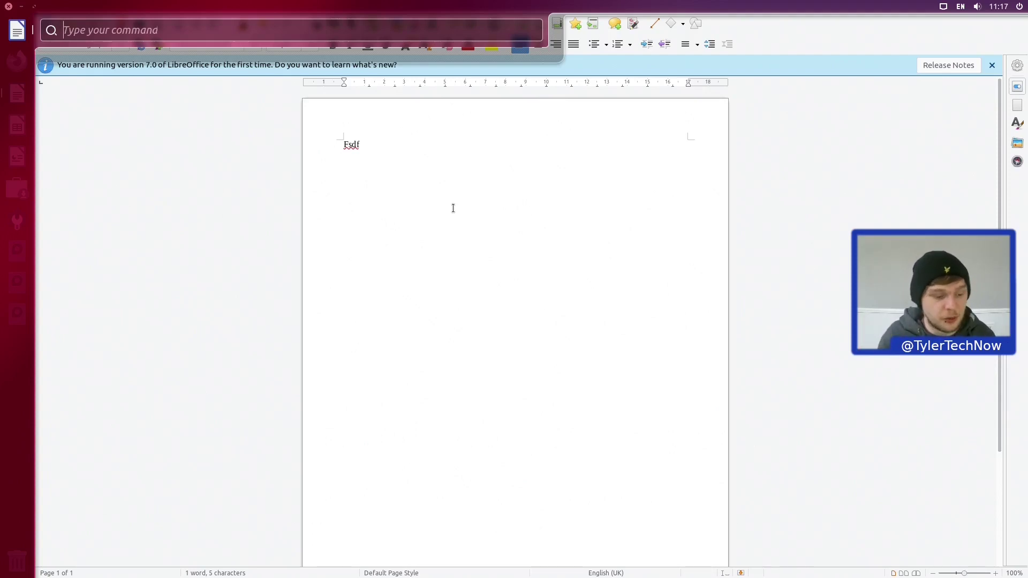
key(alt)
key(alt)
text(table)
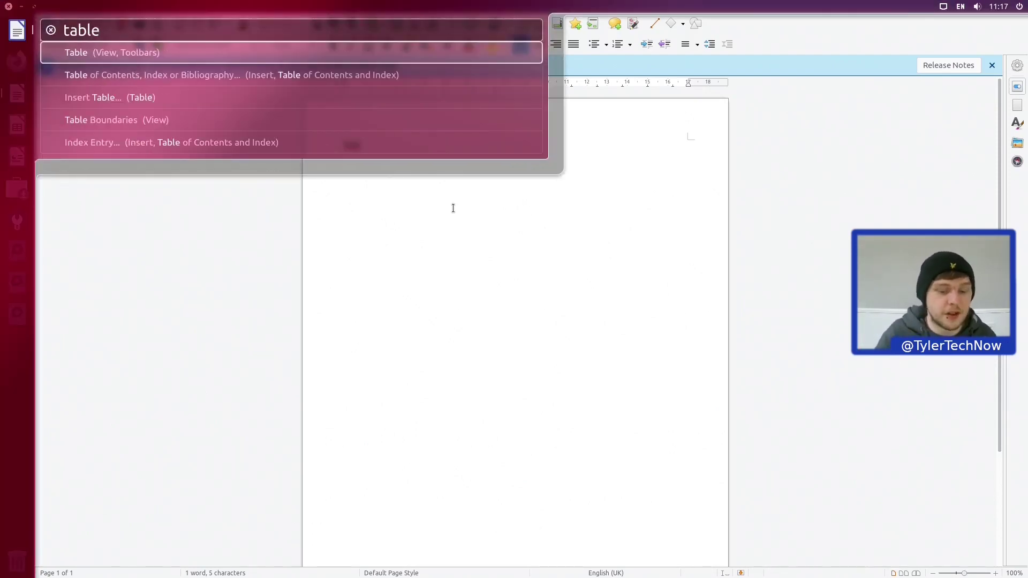
key(Down)
key(Down)
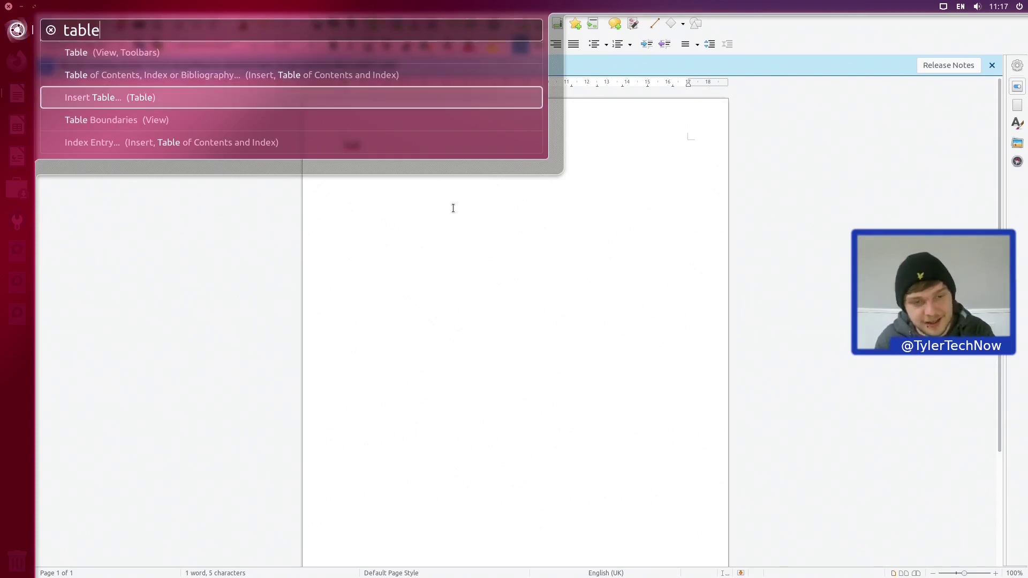
key(Return)
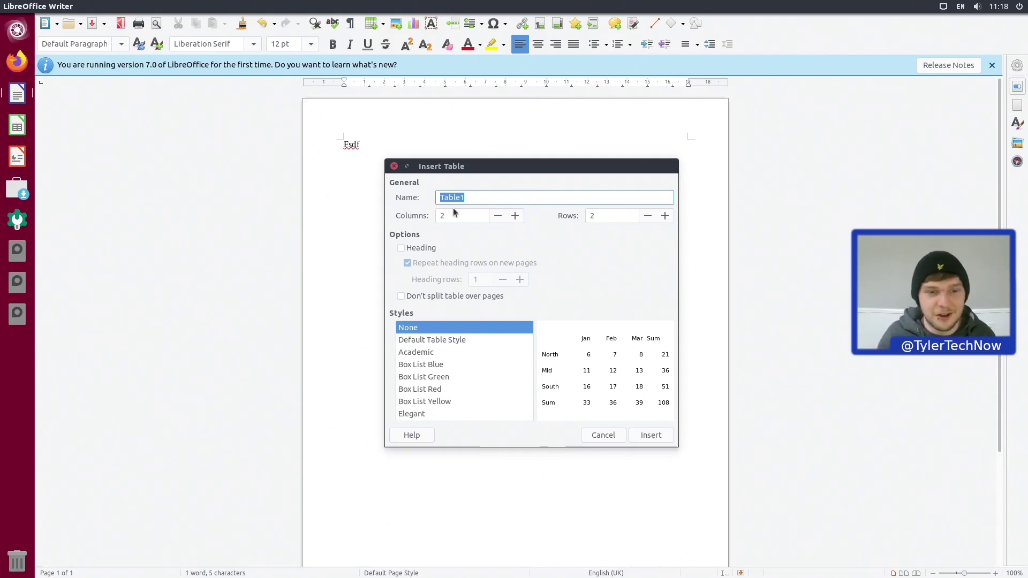
Cancel the table insertion and close the Writer document without saving the changes
click(394, 166)
click(8, 7)
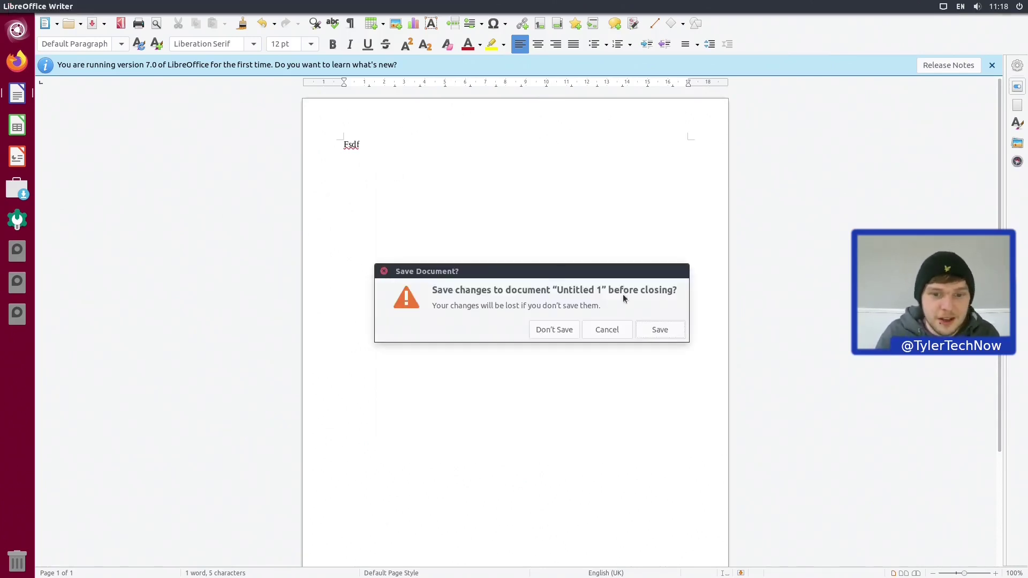
click(561, 328)
Search the Dash for "fire" and clear the search text
click(17, 34)
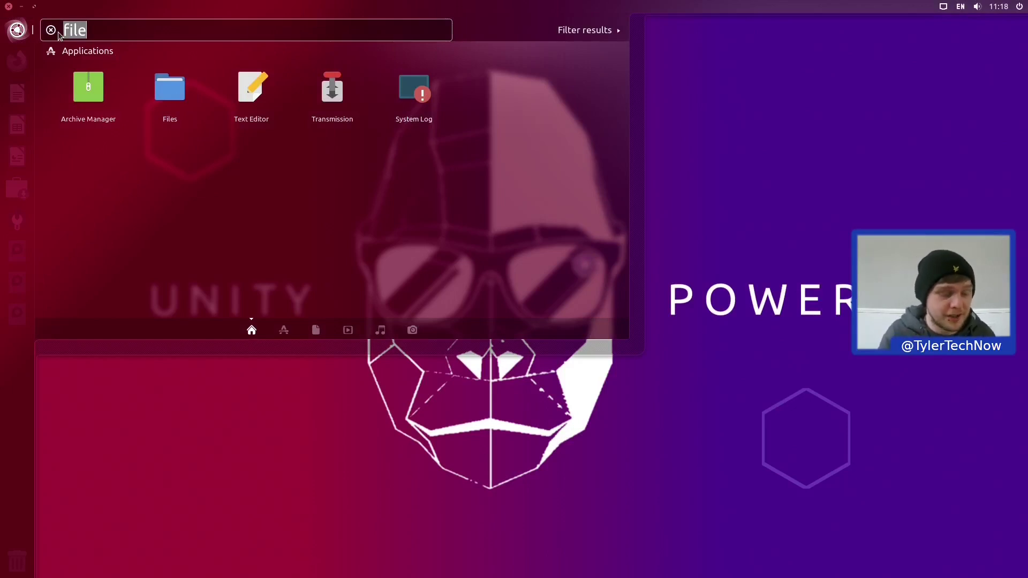
text(fire)
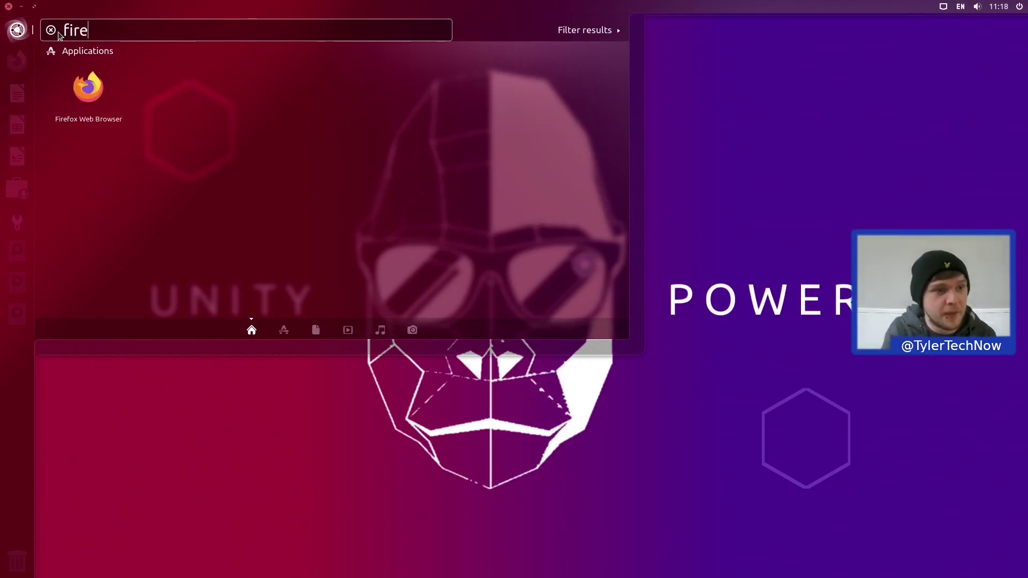
key(BackSpace)
key(BackSpace)
key(BackSpace)
key(BackSpace)
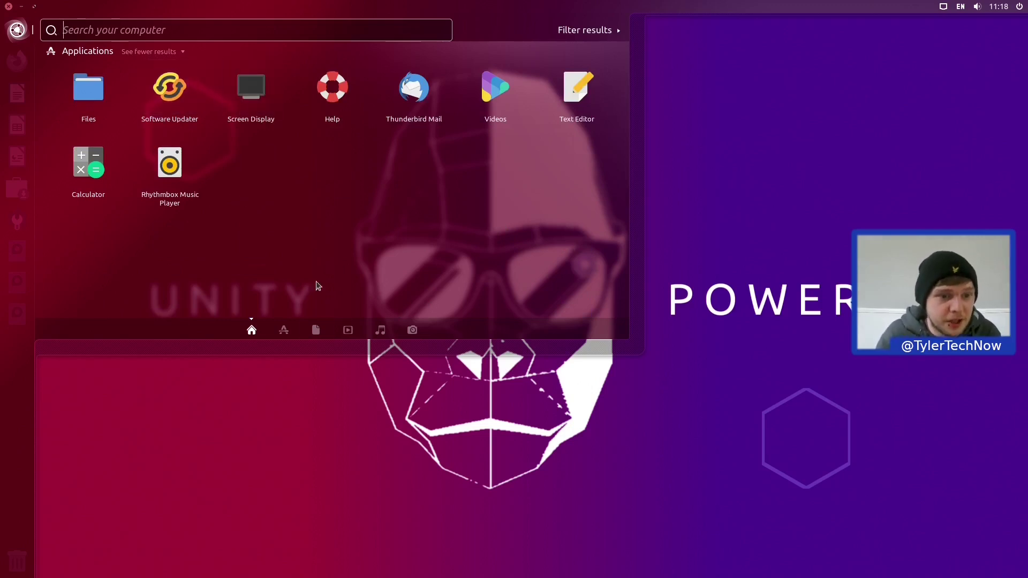
Show the Dash's applications view with the installed applications and Dash plugins, and close the Dash
click(284, 330)
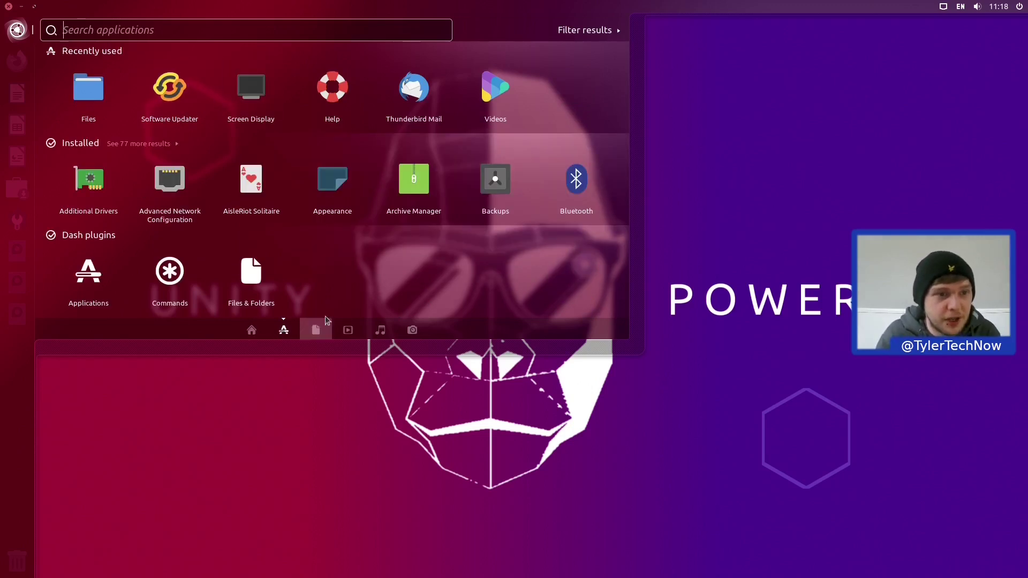
click(183, 145)
key(Escape)
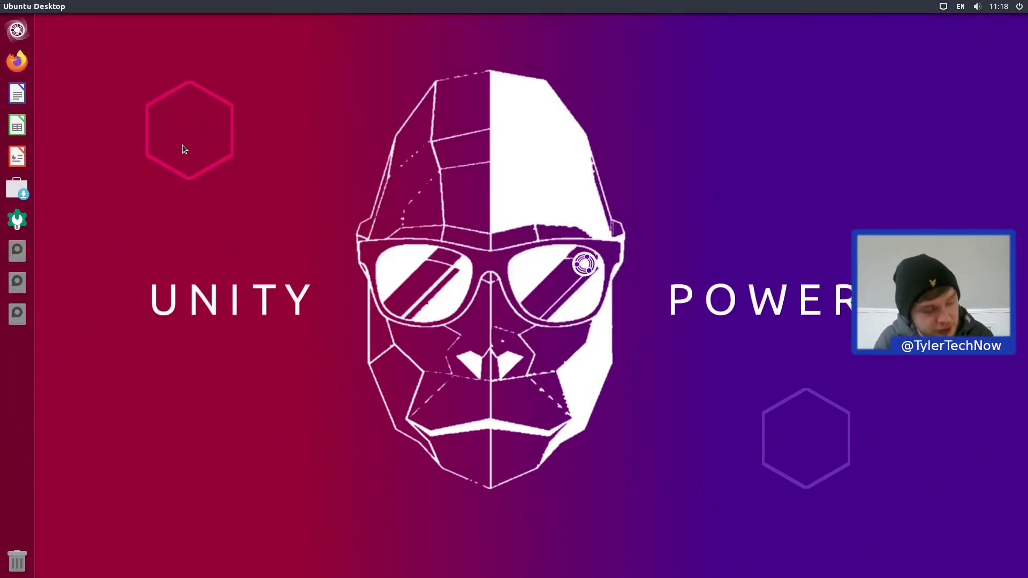
Open Backups from the Dash's installed applications and move its window clear of the launcher
key(super+a)
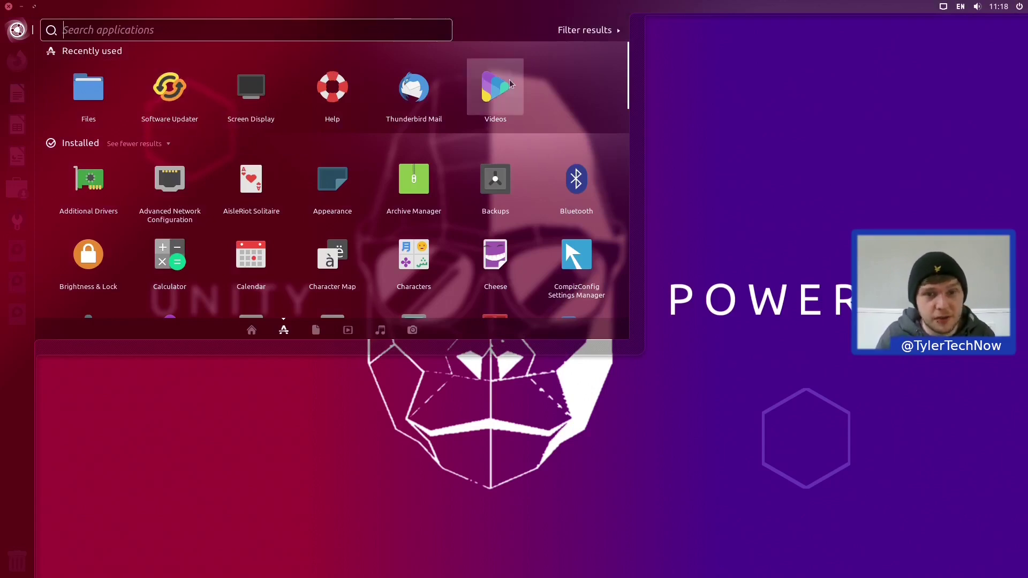
drag(627, 80, 627, 103)
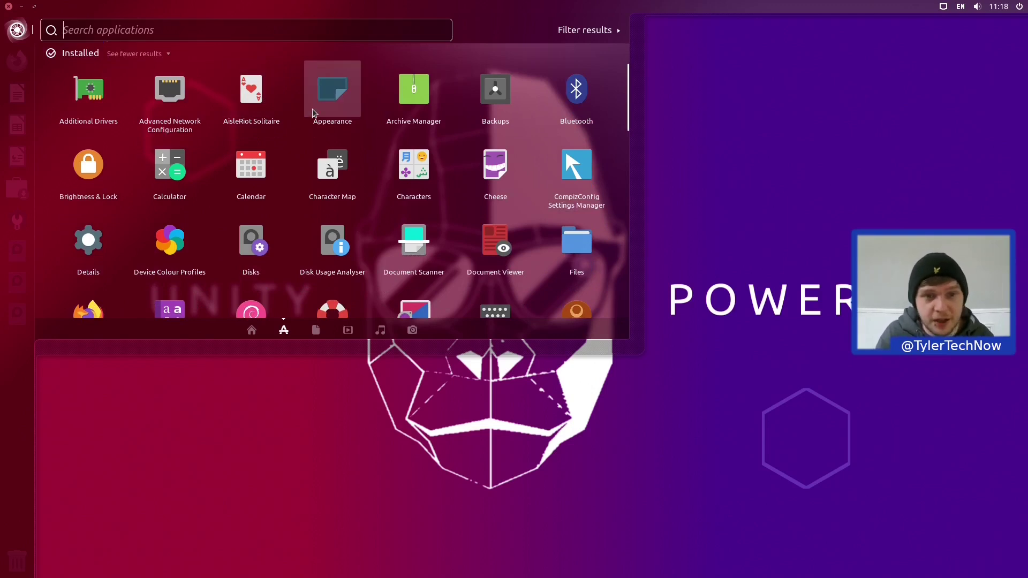
click(490, 116)
drag(257, 32, 405, 65)
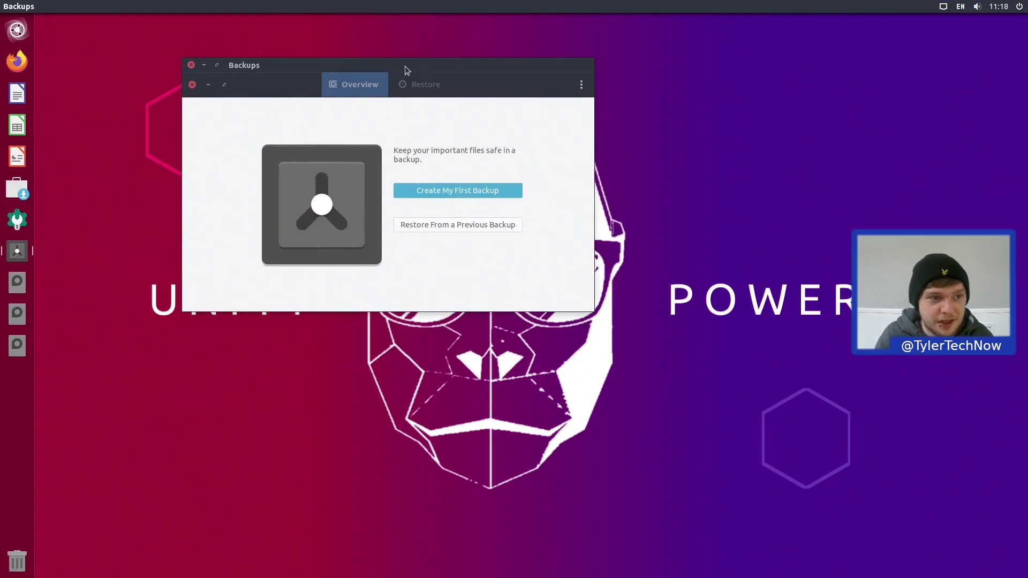
Open CompizConfig Settings Manager past its caution notice, look through its plugin categories down to Effects and Extras, and close it
key(super)
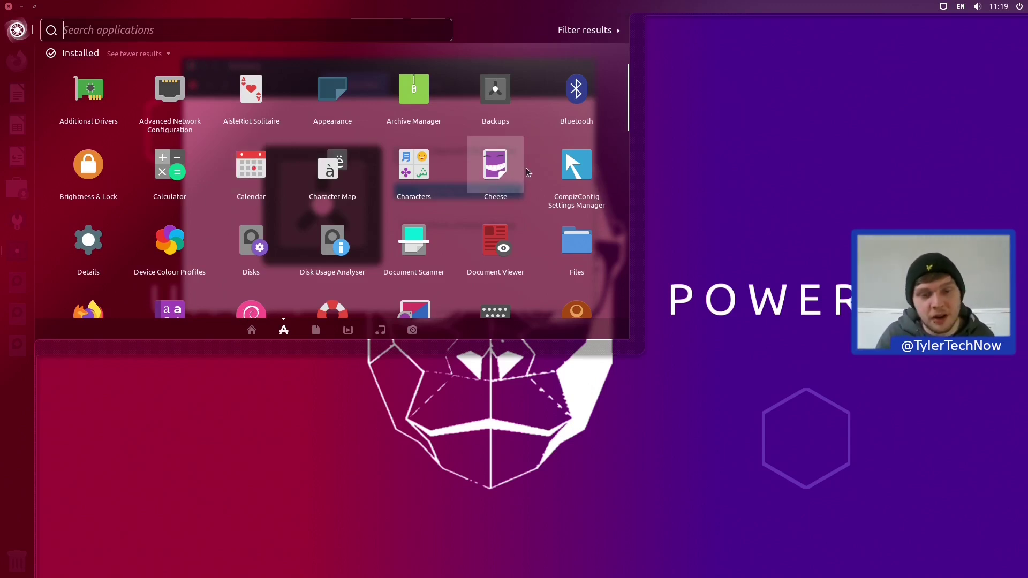
click(572, 172)
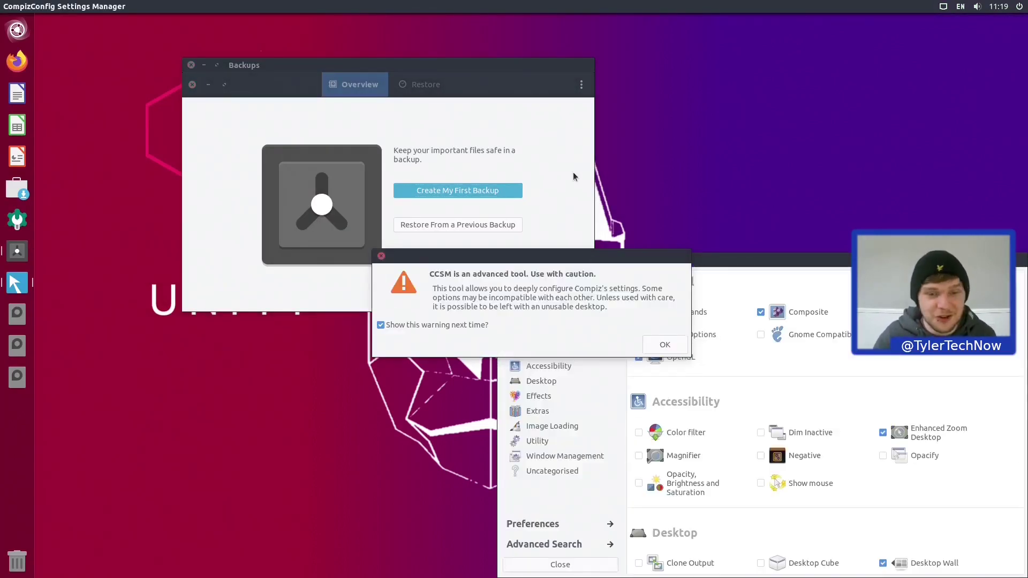
click(664, 344)
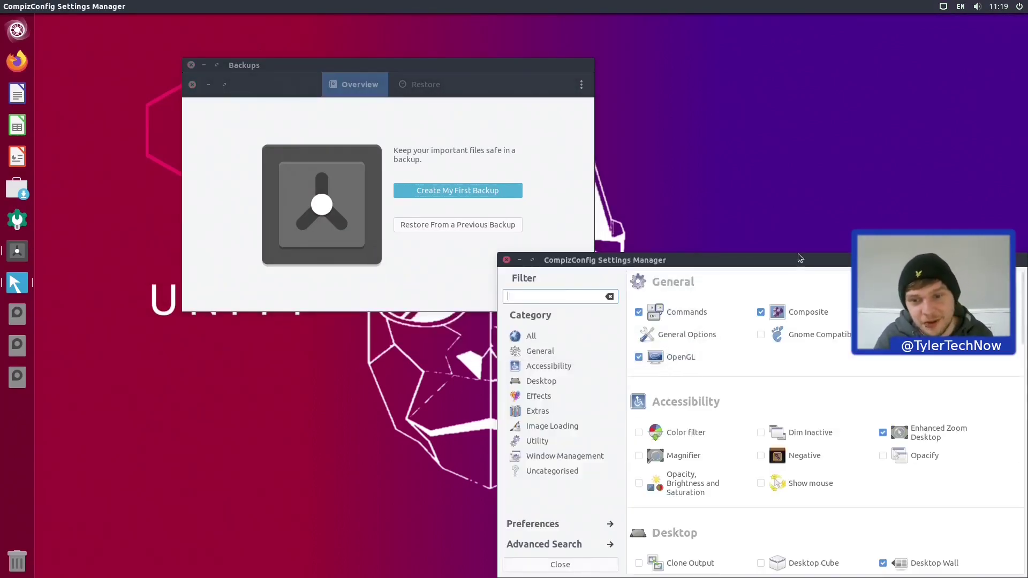
drag(776, 252, 522, 154)
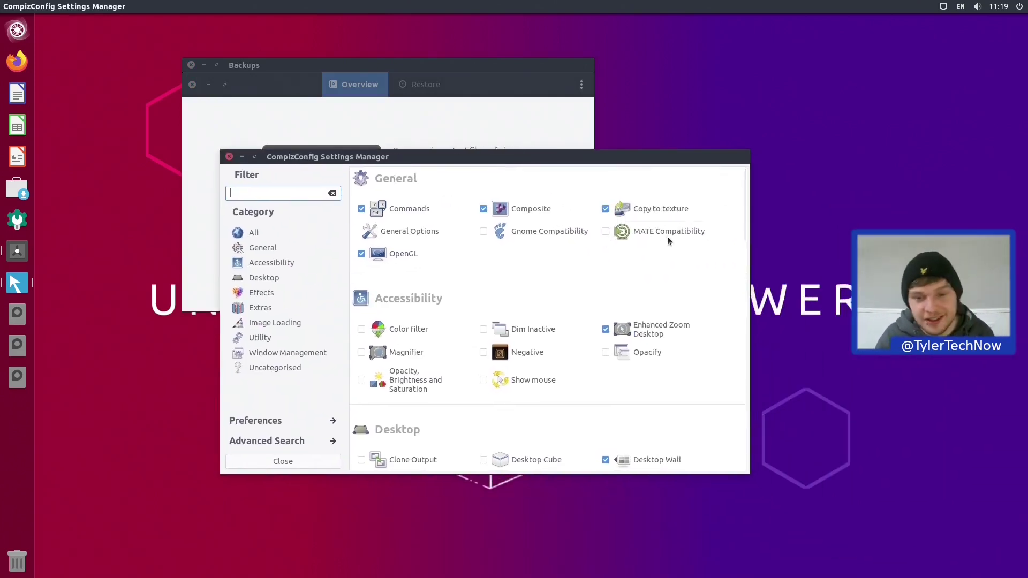
scroll(665, 264, down, 5)
scroll(666, 267, down, 3)
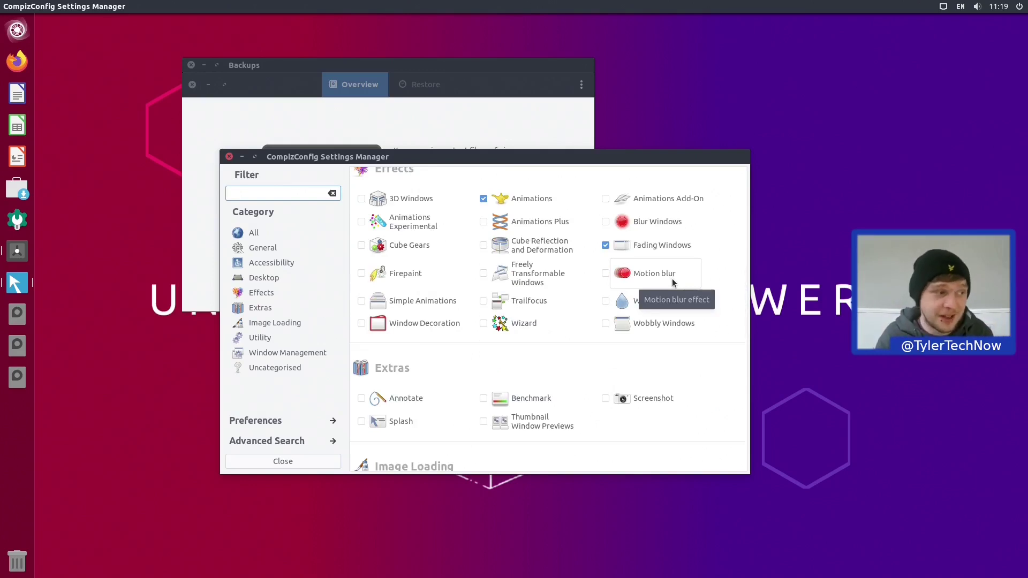
click(229, 156)
Open GDebi Package Installer from the Dash's installed applications
key(super)
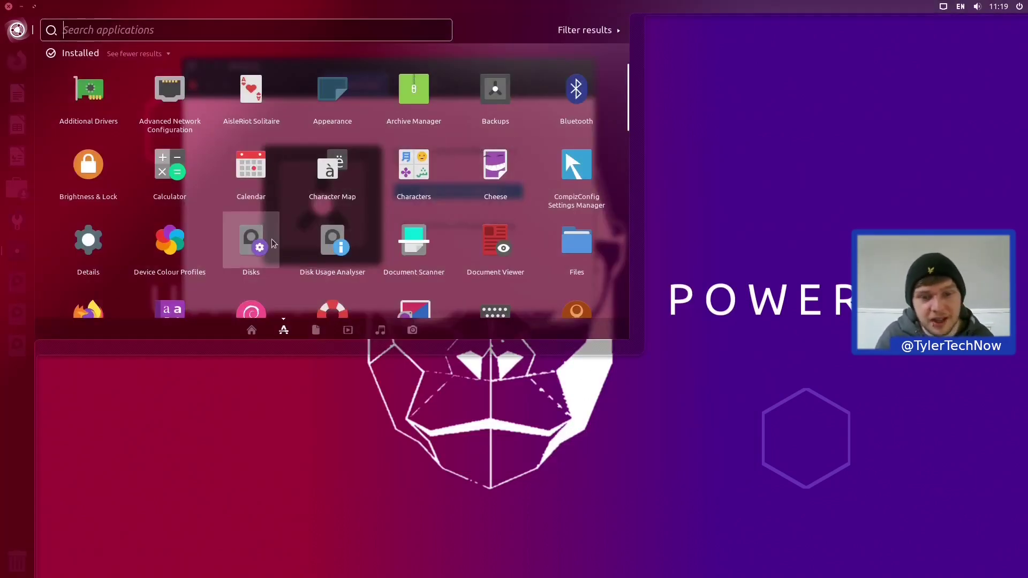
scroll(576, 251, down, 1)
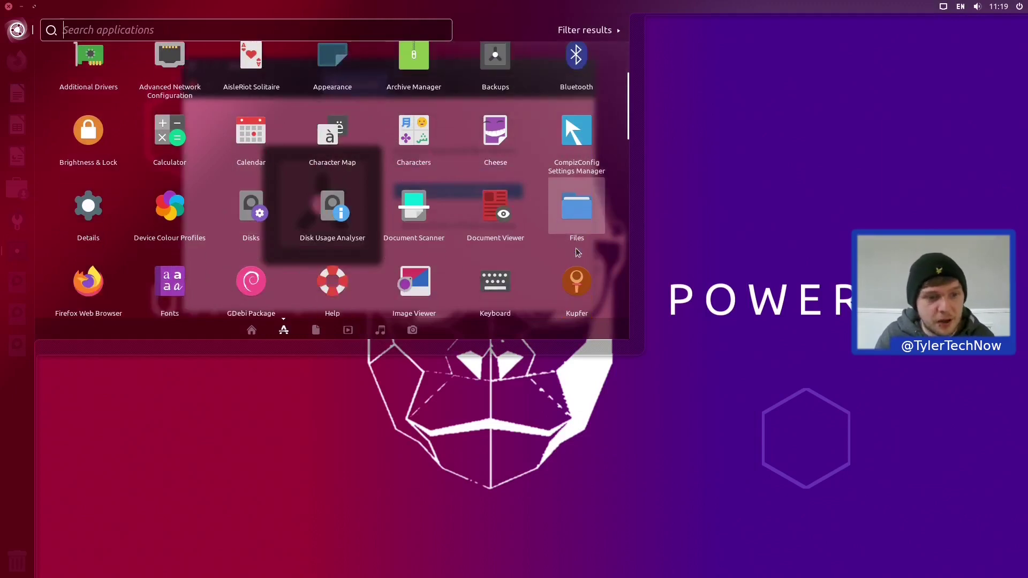
scroll(577, 253, down, 1)
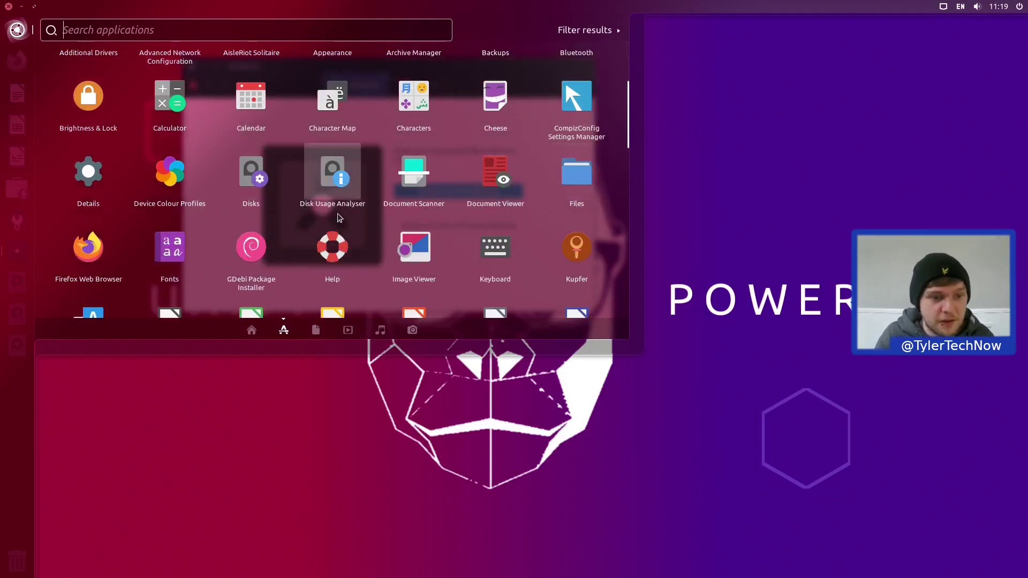
click(248, 240)
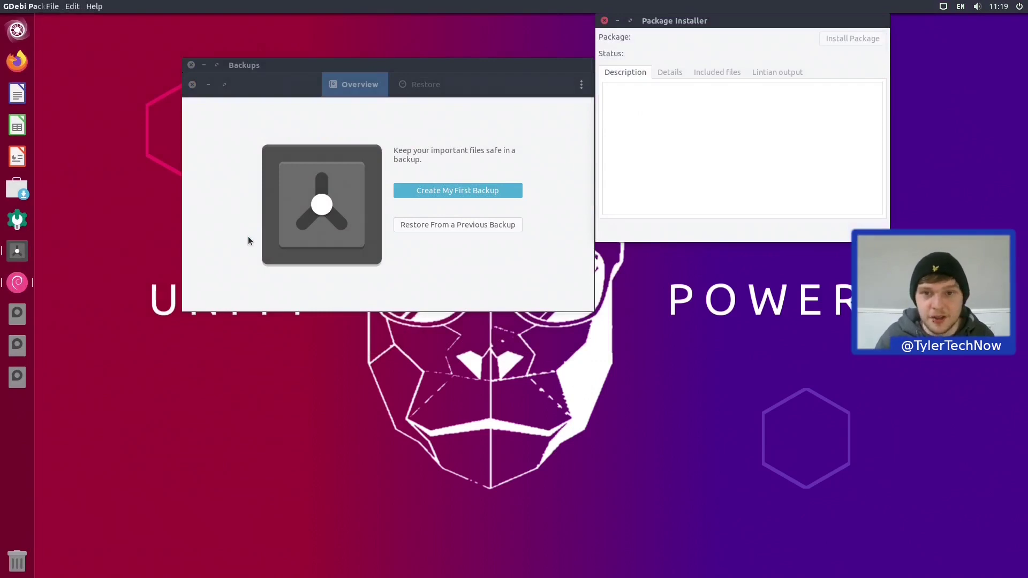
Open Online Accounts from the Dash's installed applications, look through the account providers offered, and close it
key(super)
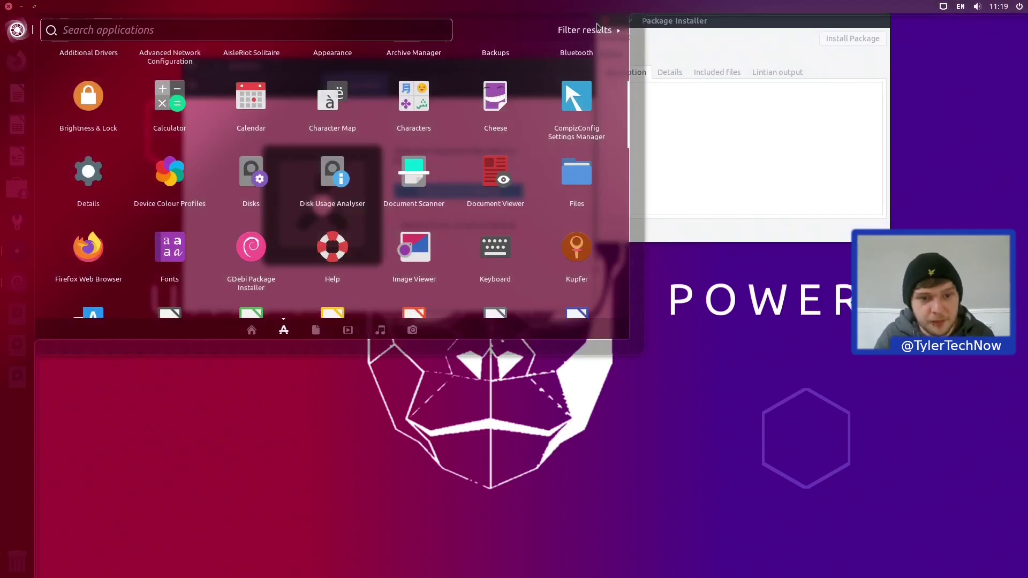
scroll(559, 249, down, 1)
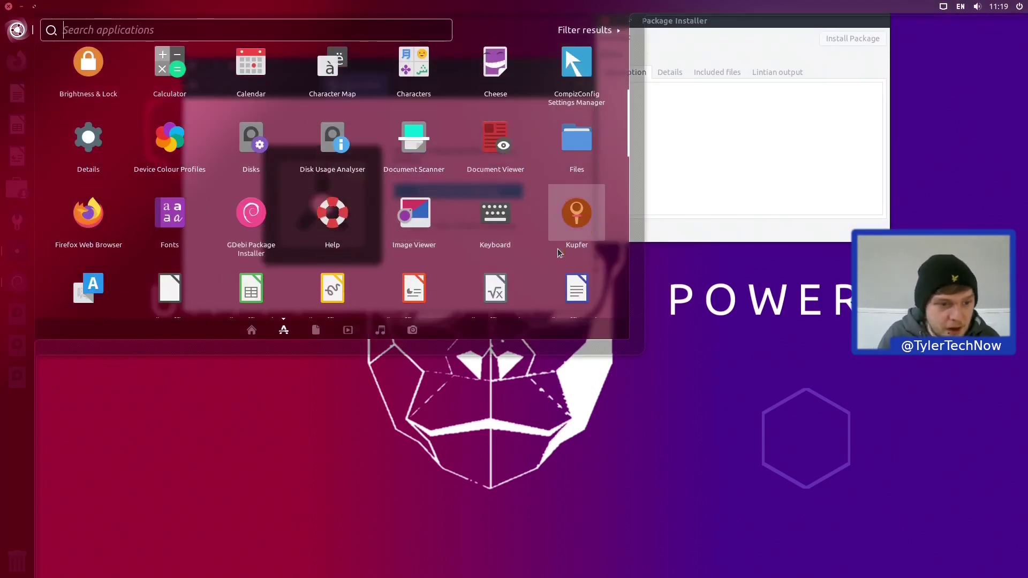
scroll(557, 248, down, 1)
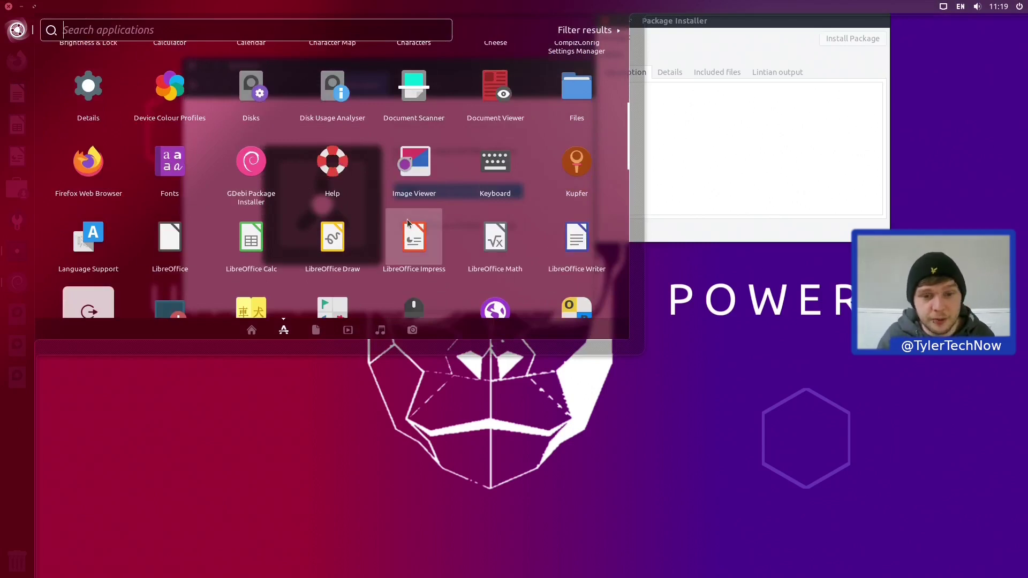
scroll(408, 222, down, 1)
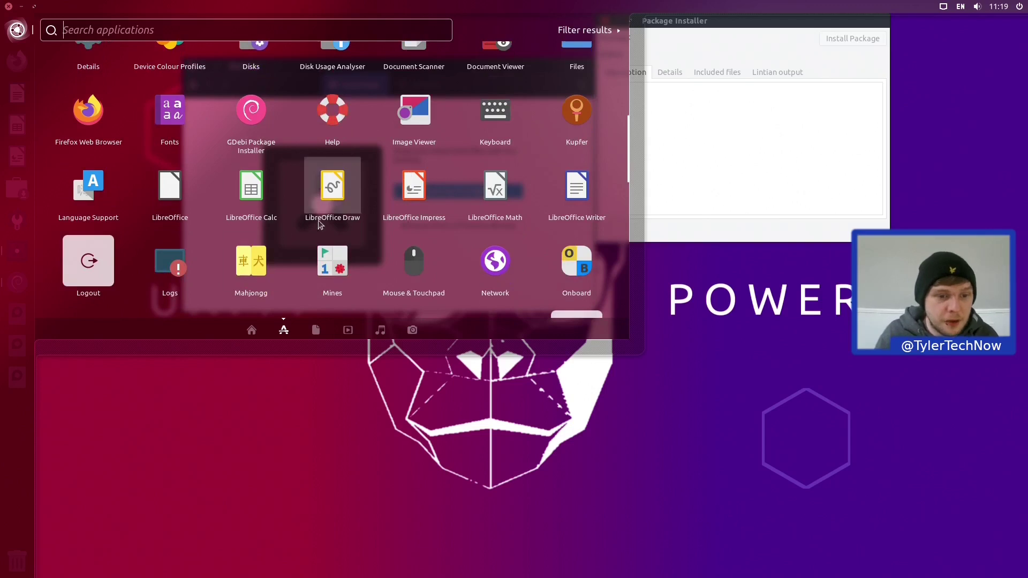
scroll(307, 225, down, 1)
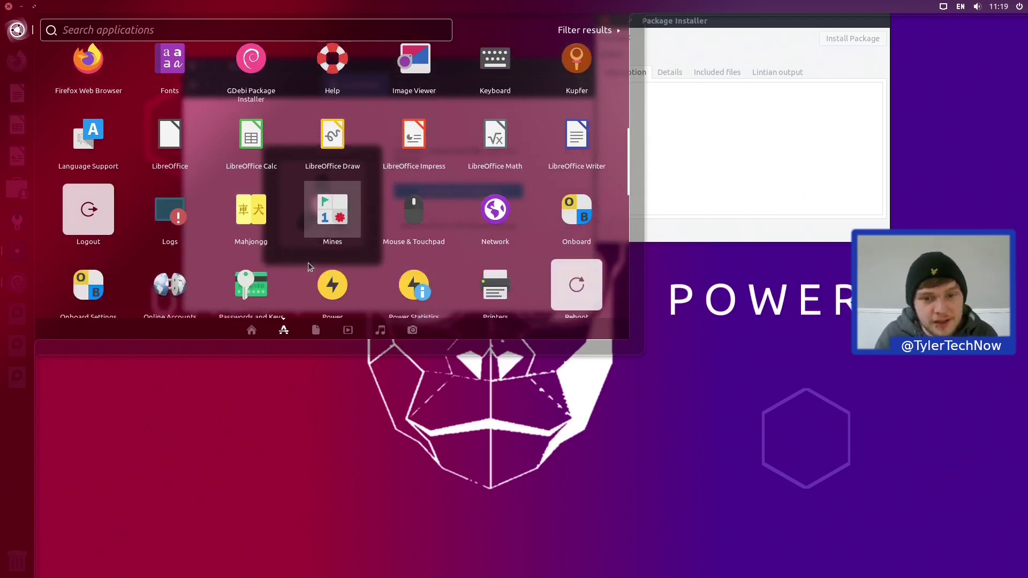
scroll(87, 243, down, 1)
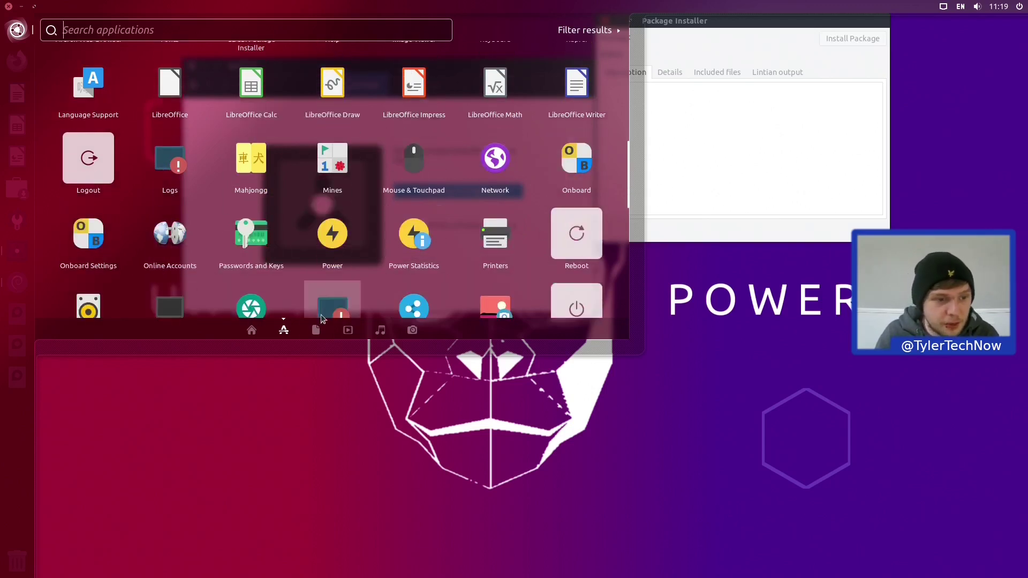
click(169, 241)
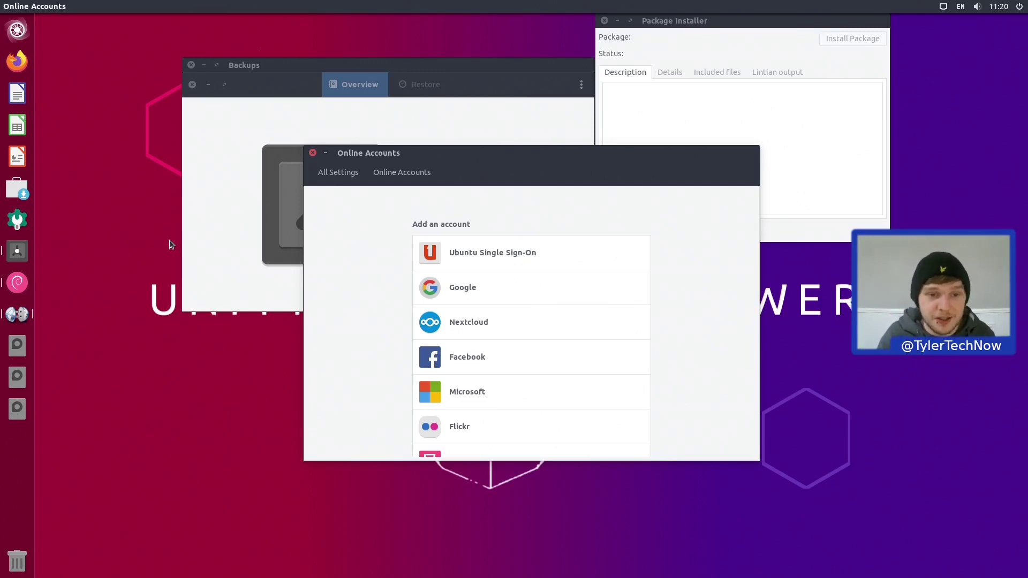
scroll(491, 299, down, 3)
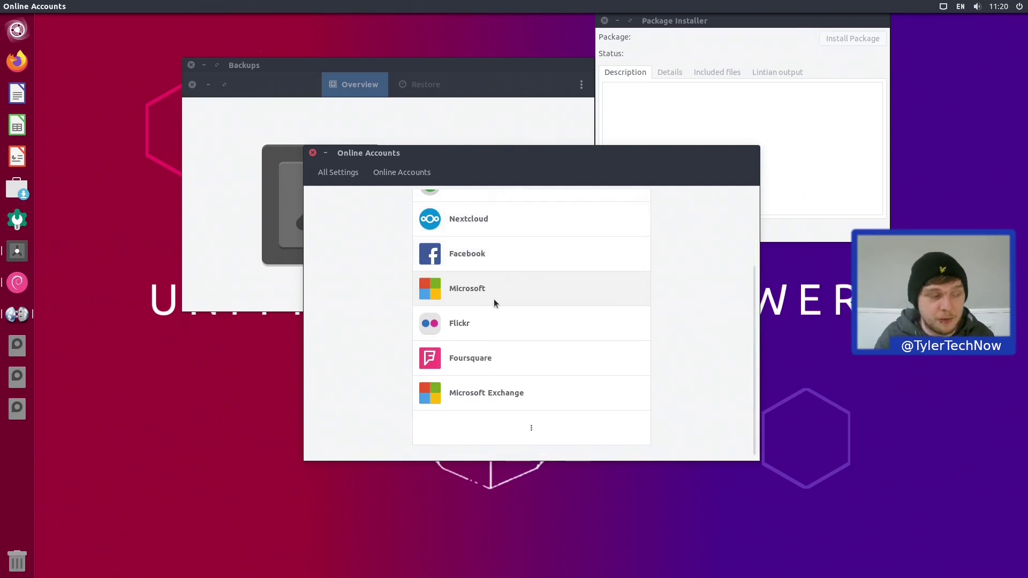
click(313, 152)
Open the Screenshot tool from the Dash's installed applications and move its window over the lower part of the Backups window
key(super)
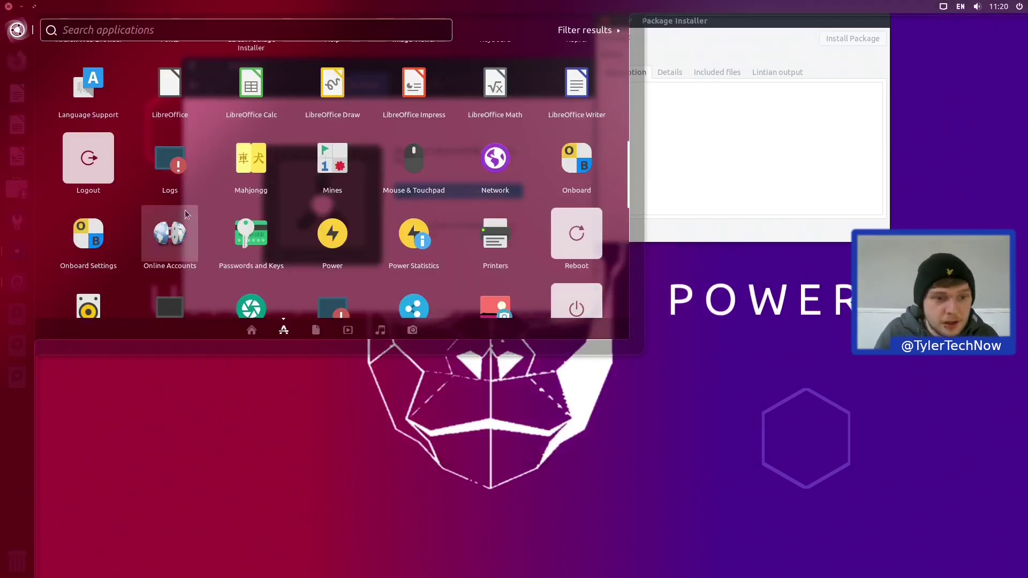
scroll(506, 239, down, 2)
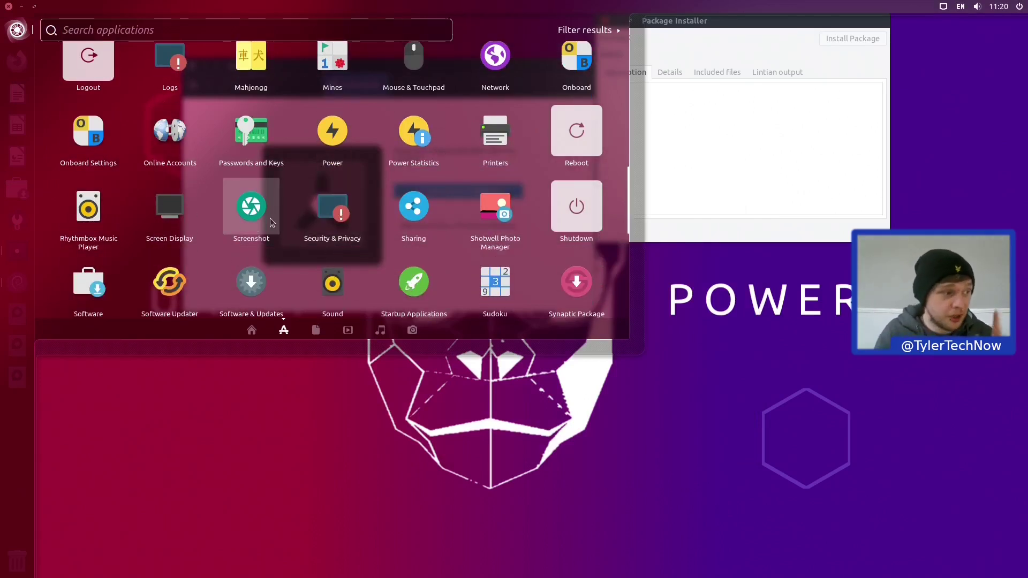
click(269, 217)
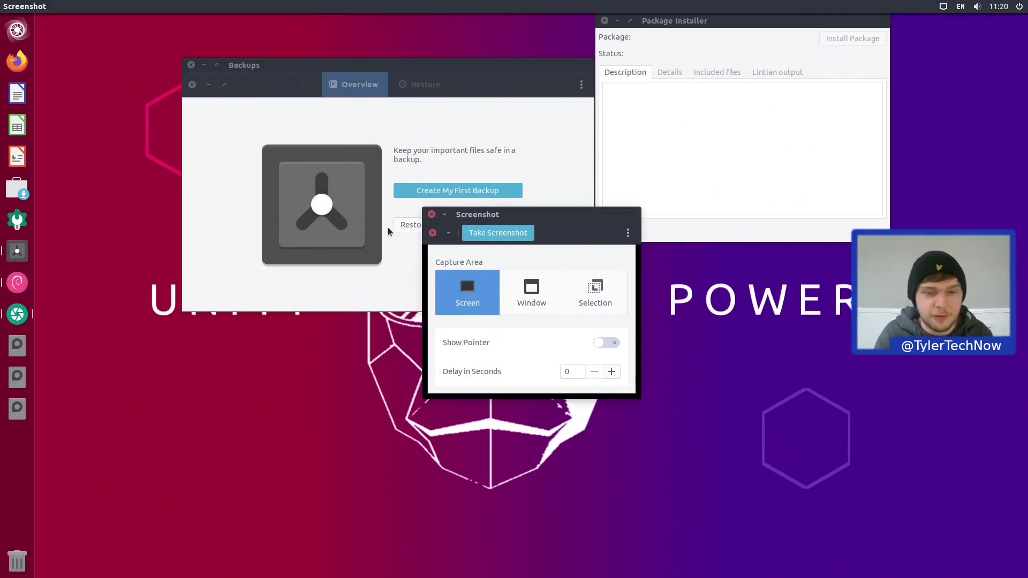
drag(463, 212, 263, 266)
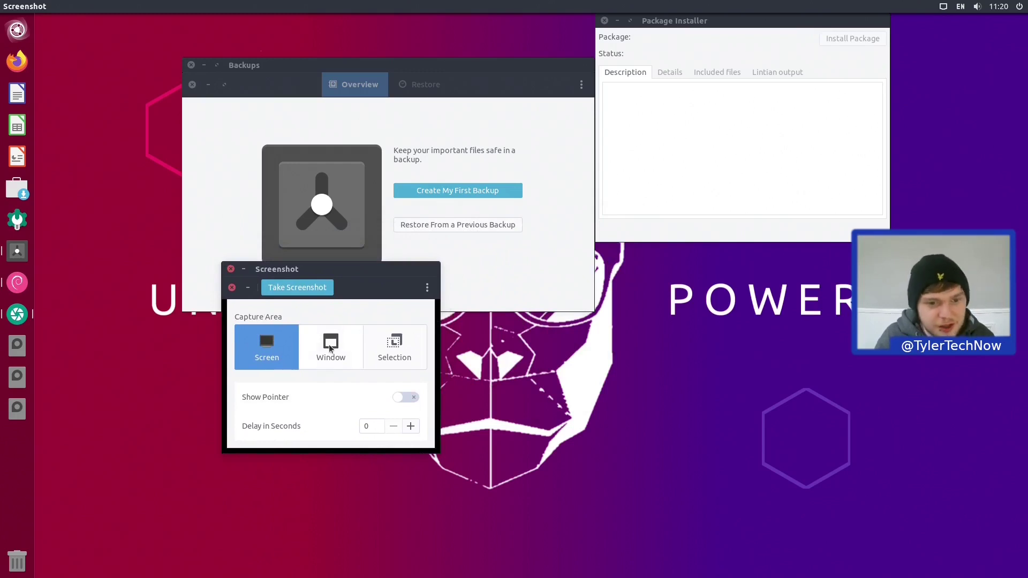
Take a screenshot of a selected area around the Backups window and copy it to the clipboard
click(391, 345)
click(289, 294)
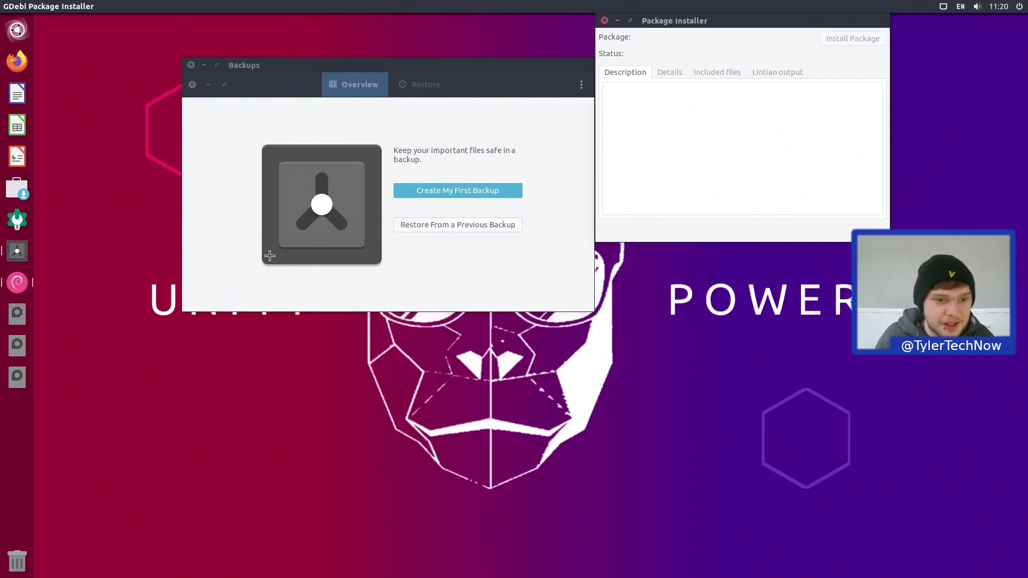
drag(167, 37, 630, 358)
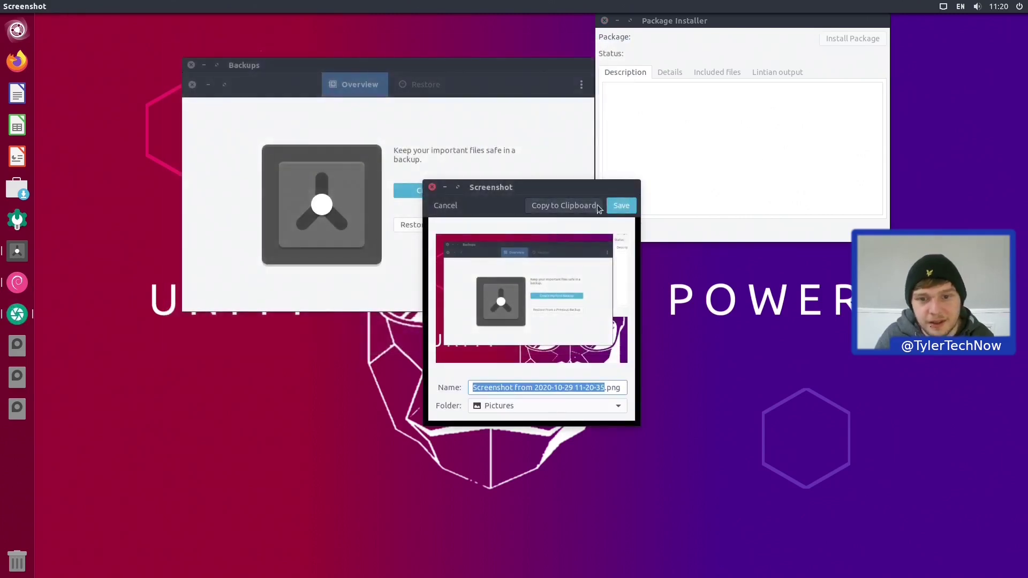
click(570, 208)
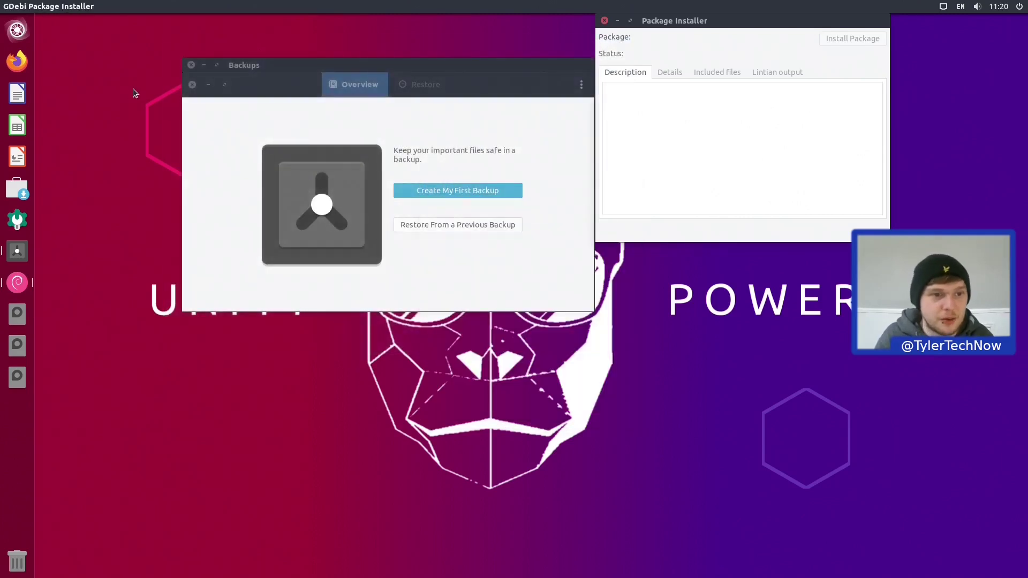
Close the Backups window, then show the Dash's installed applications and dismiss the Dash
click(191, 64)
click(25, 33)
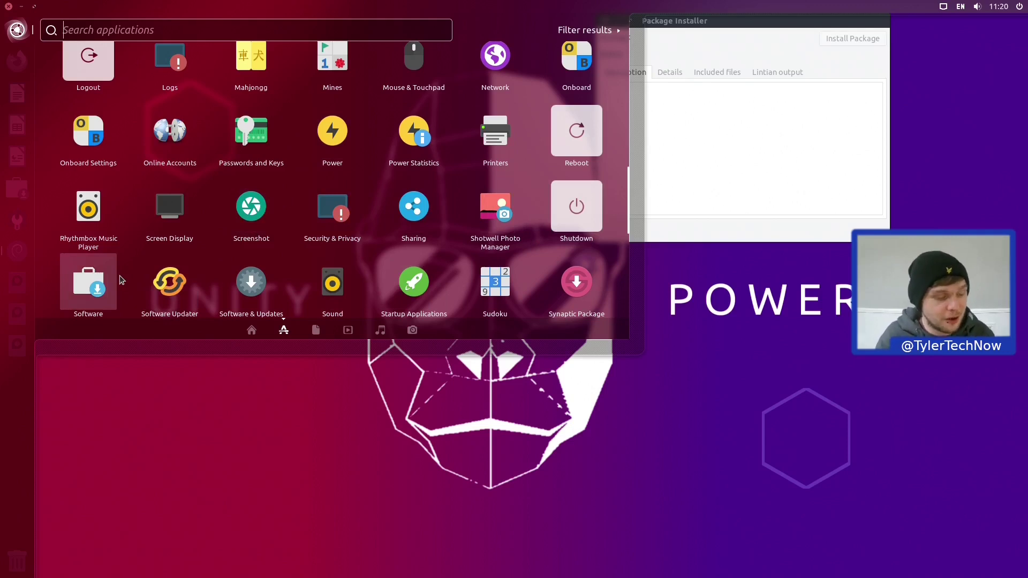
key(Escape)
Open a terminal and launch the Software application with the command gnome-software
key(ctrl+alt+t)
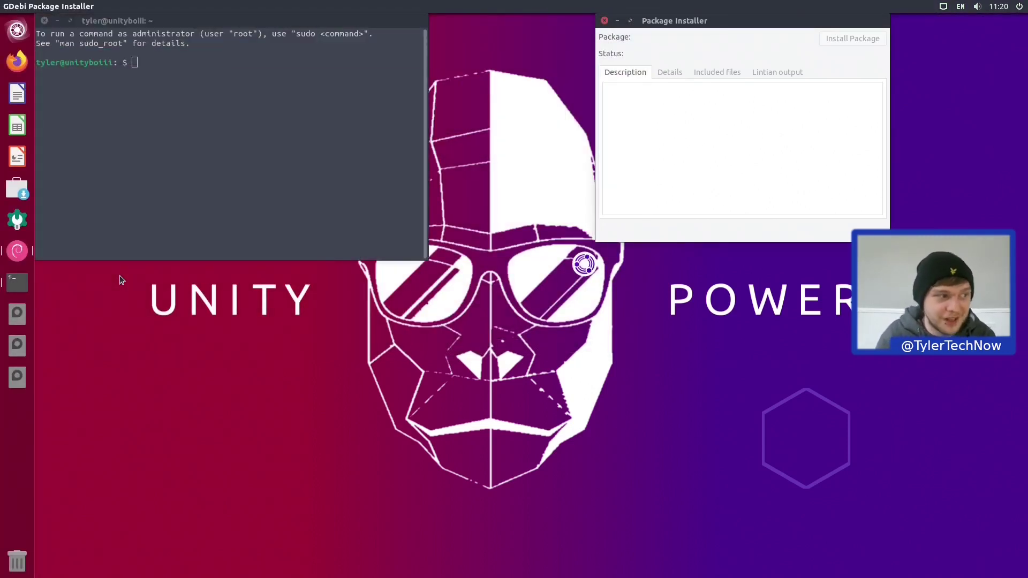
click(210, 154)
text(gn)
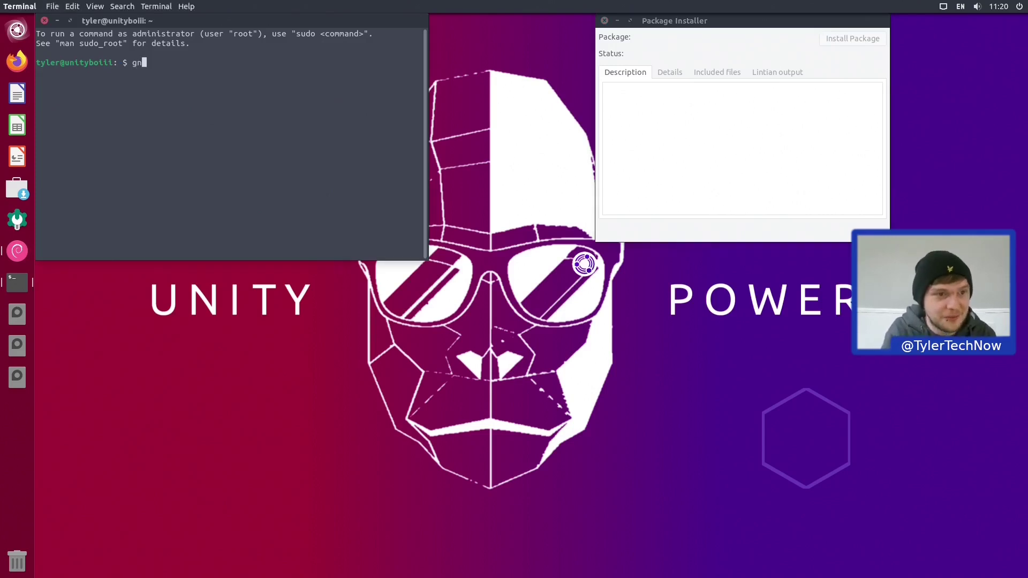
text(ome-software)
key(Return)
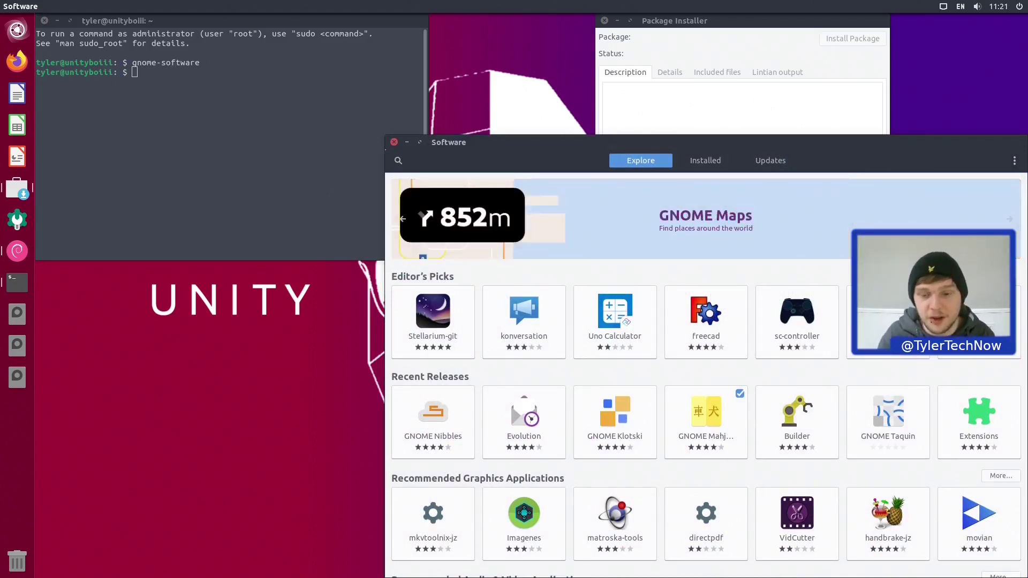
List the installed snaps in the terminal with snap list and close the Software window
click(182, 114)
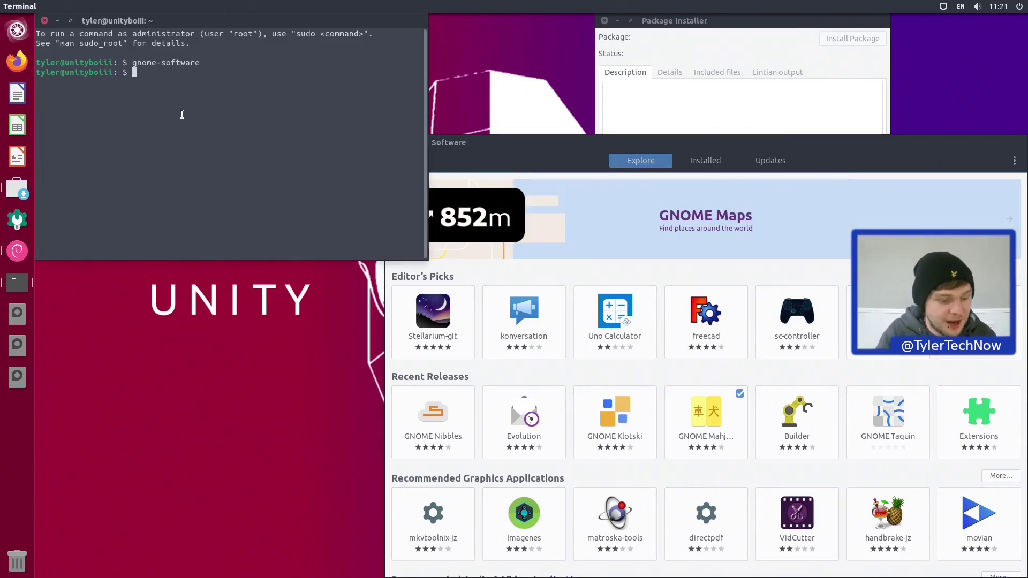
text(snap list)
key(Return)
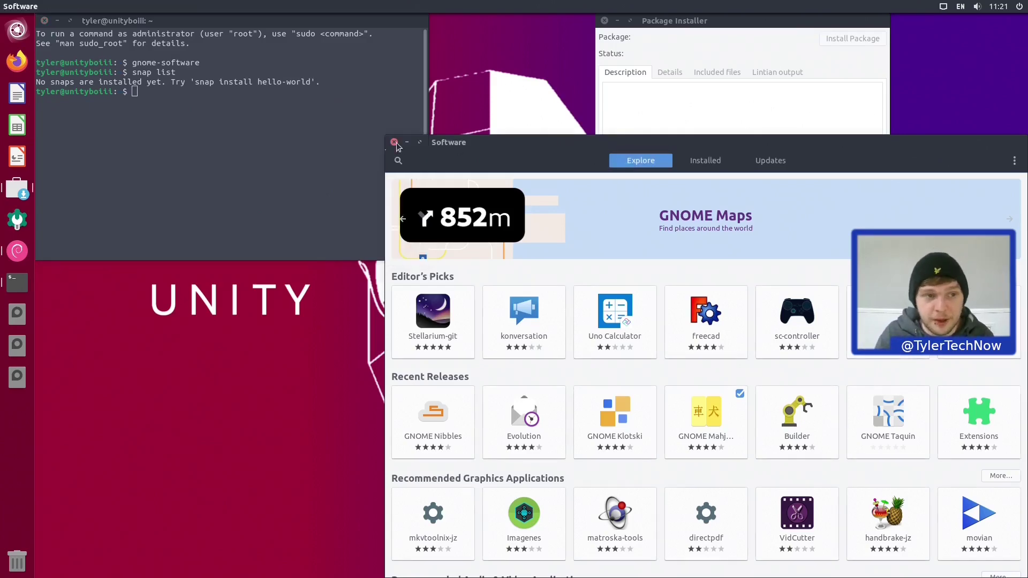
click(395, 143)
Launch Synaptic Package Manager from the Dash's applications, authenticate with the account password, dismiss the quick introduction and reposition its window
key(super+a)
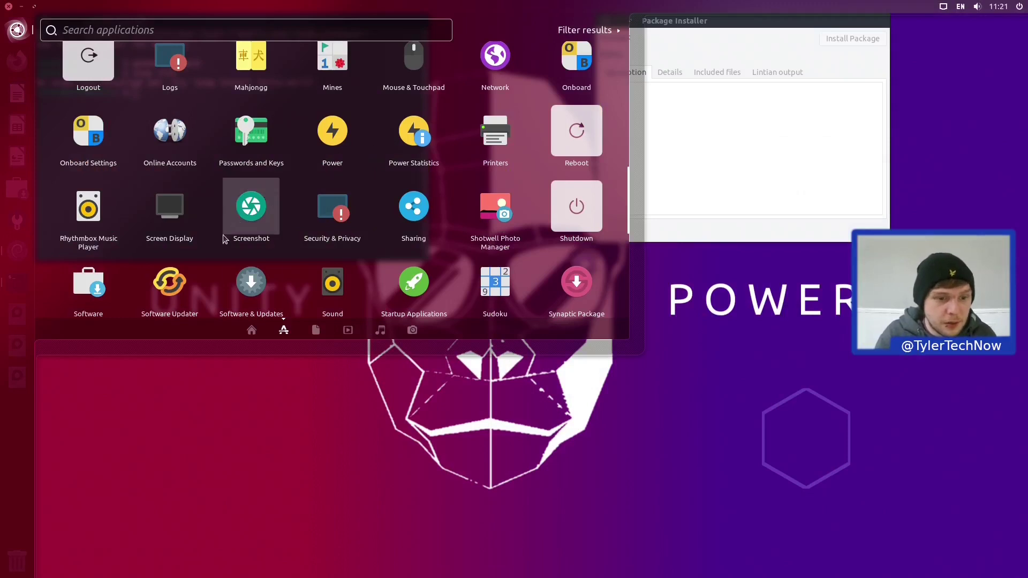
click(589, 293)
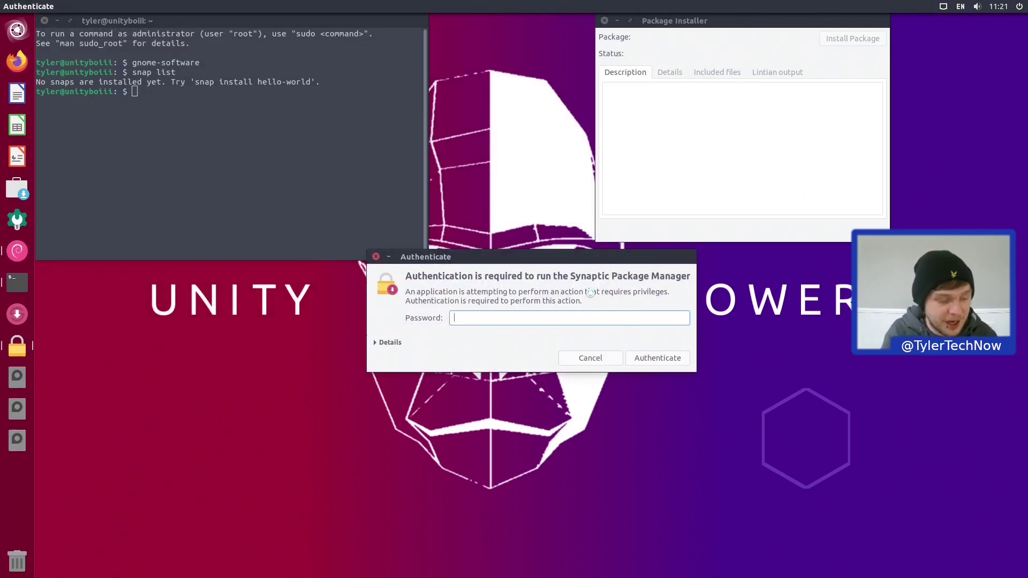
text(*******)
key(Return)
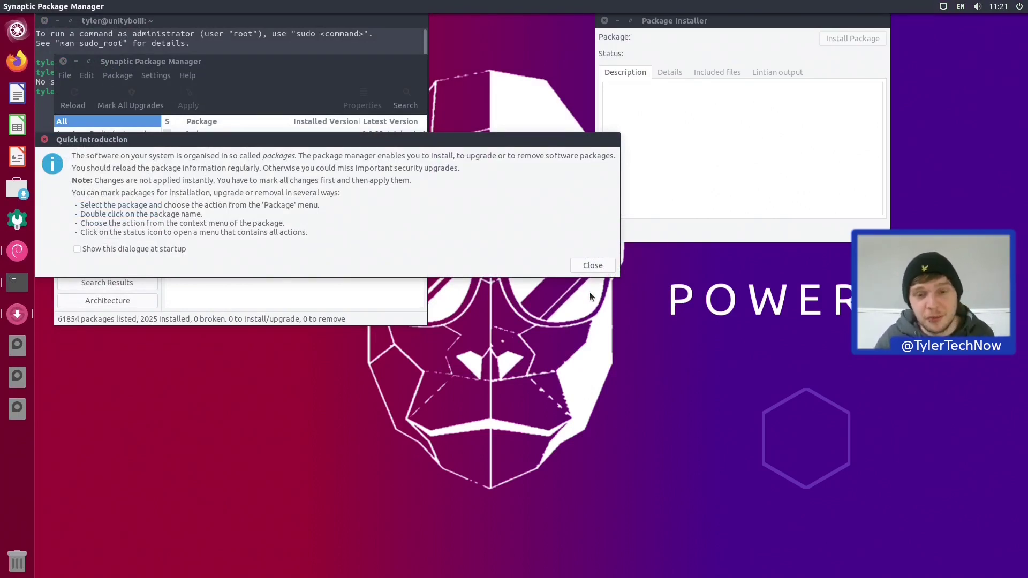
click(606, 265)
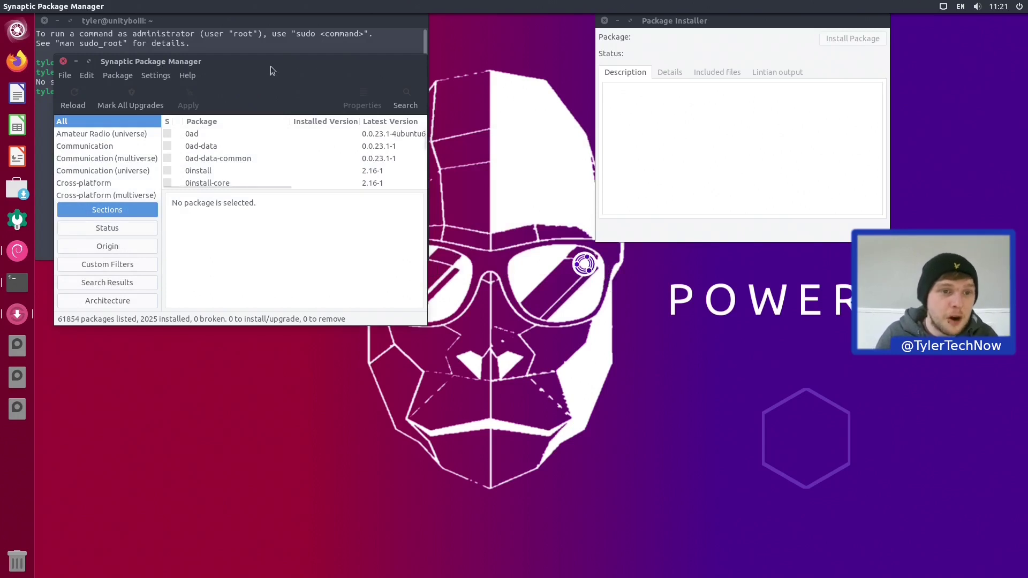
drag(270, 66, 548, 95)
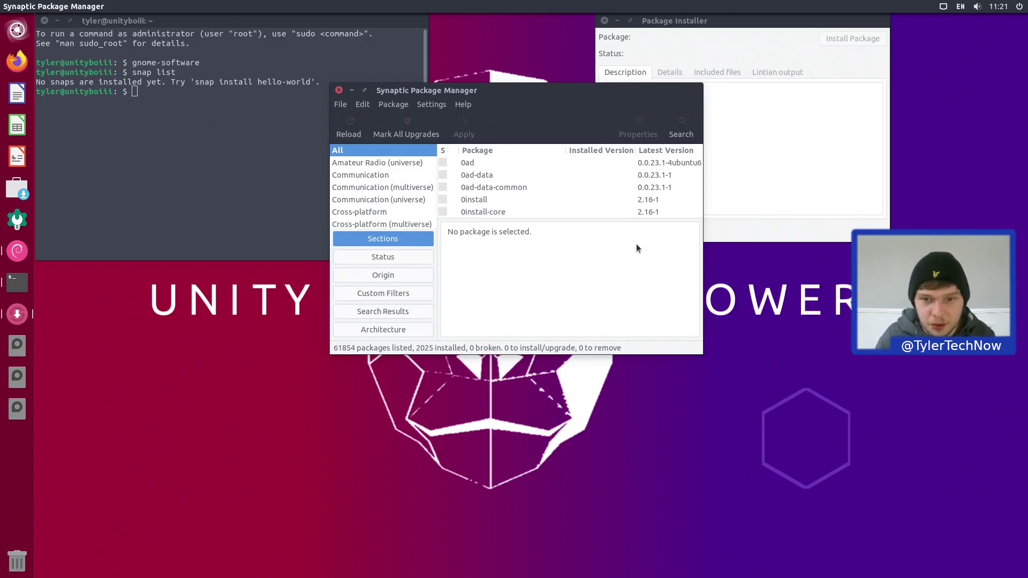
Search Synaptic for htop and mark the htop package for installation
click(678, 124)
text(htop)
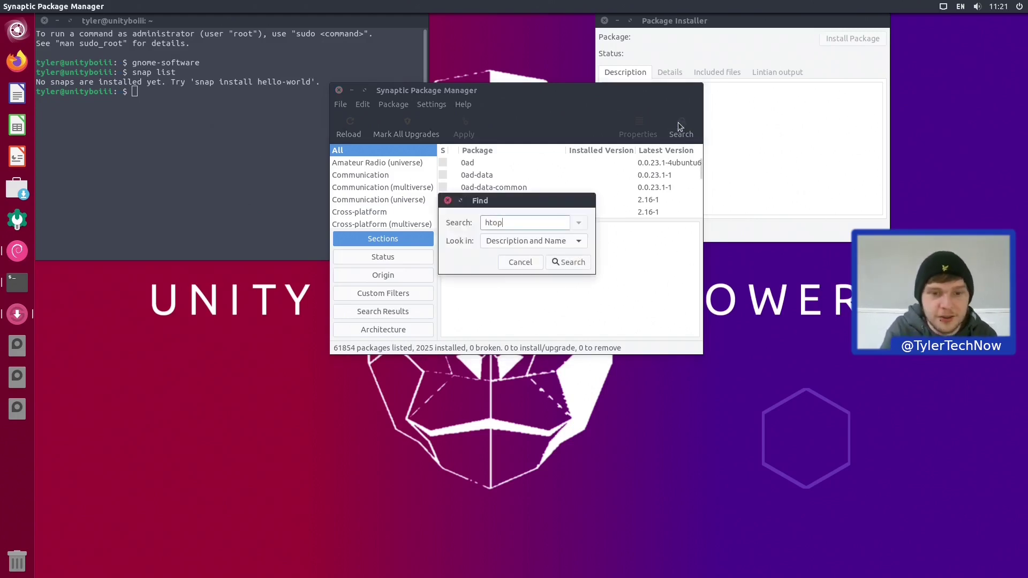
key(Return)
click(483, 209)
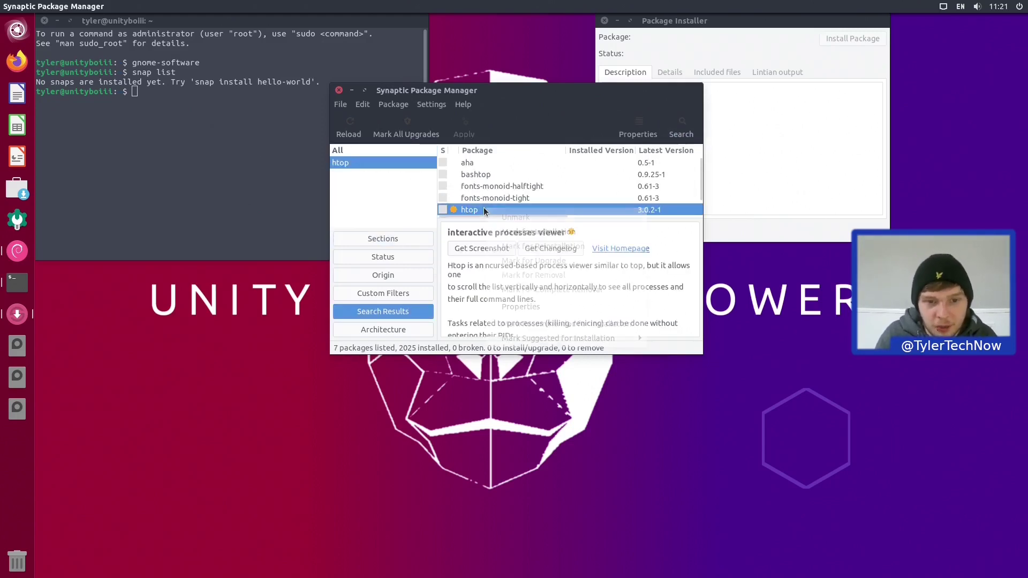
right_click(483, 210)
click(542, 230)
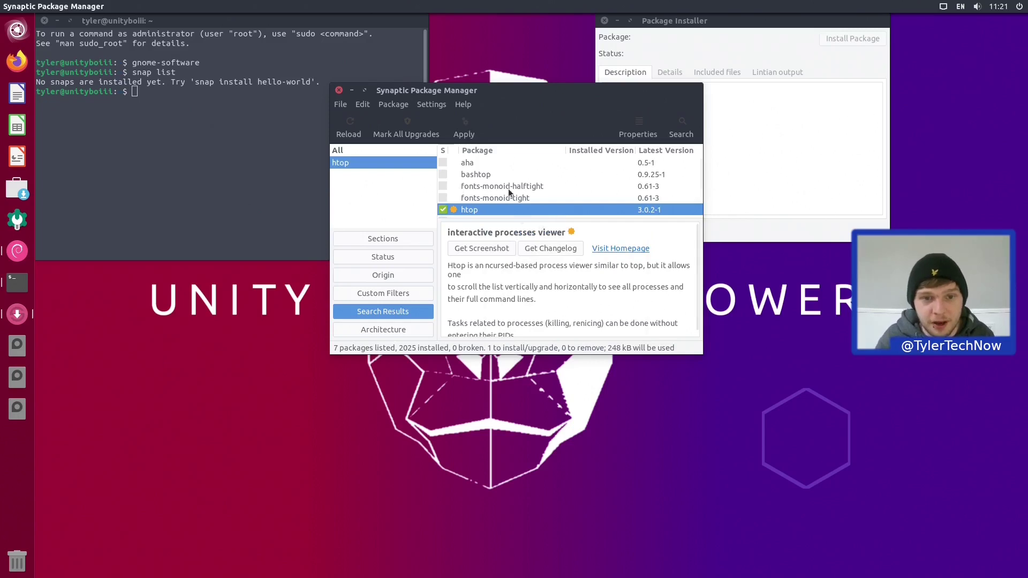
Apply the marked htop installation with the progress dialog set to close automatically on success, and close Synaptic
click(465, 119)
click(696, 332)
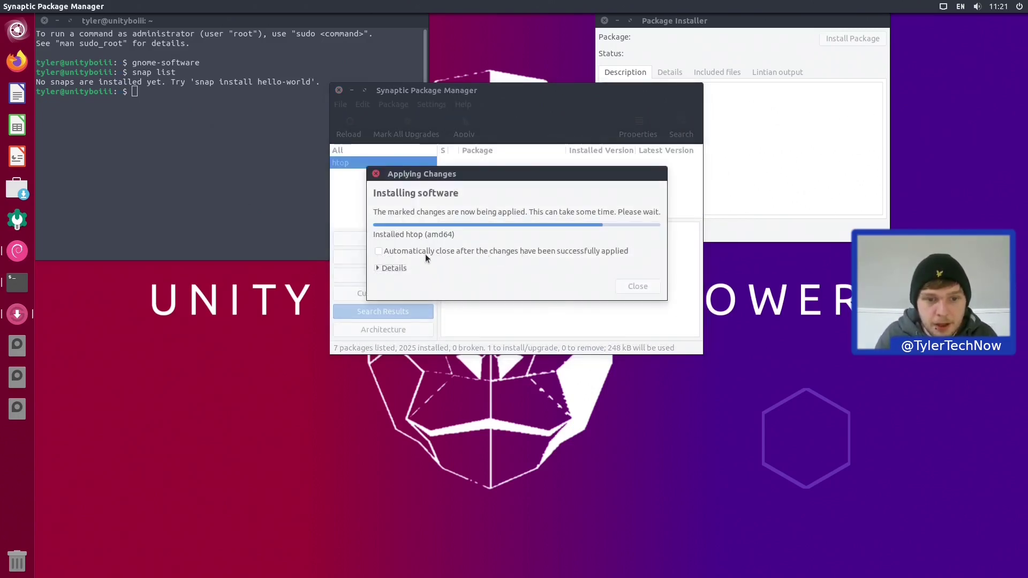
click(425, 253)
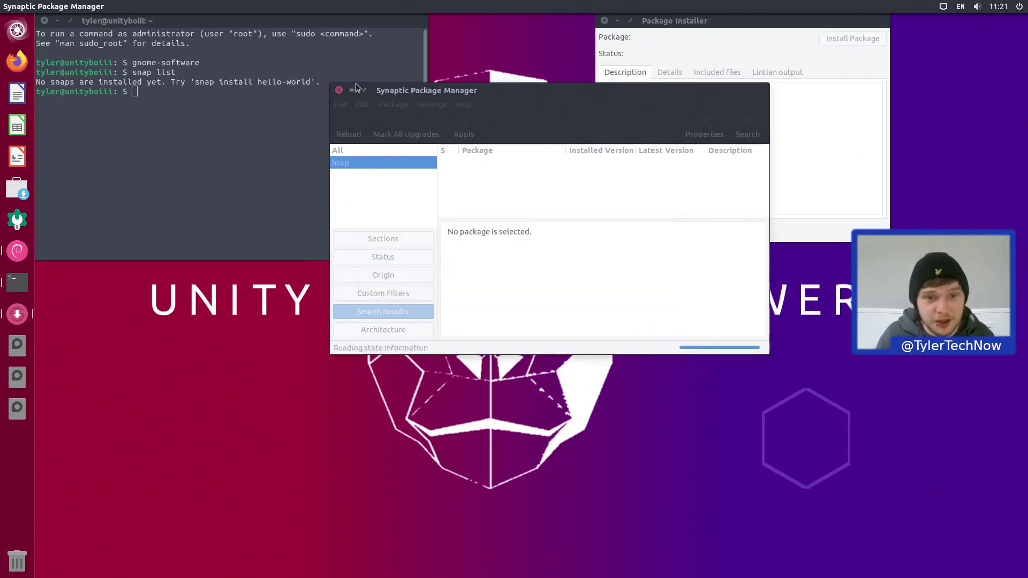
click(340, 91)
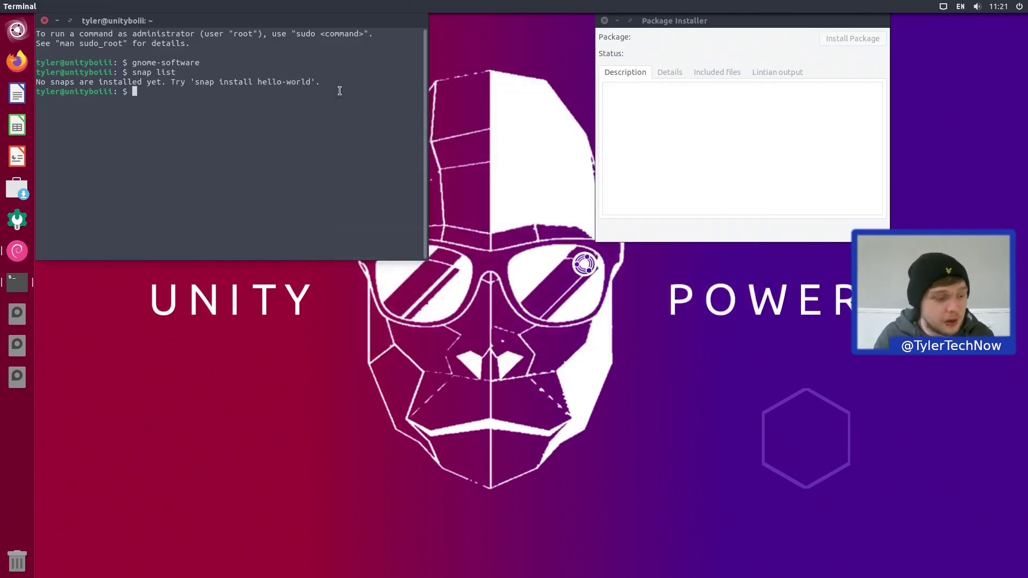
Open Startup Applications from the Dash to view the additional startup programs, and close its preferences window
key(super)
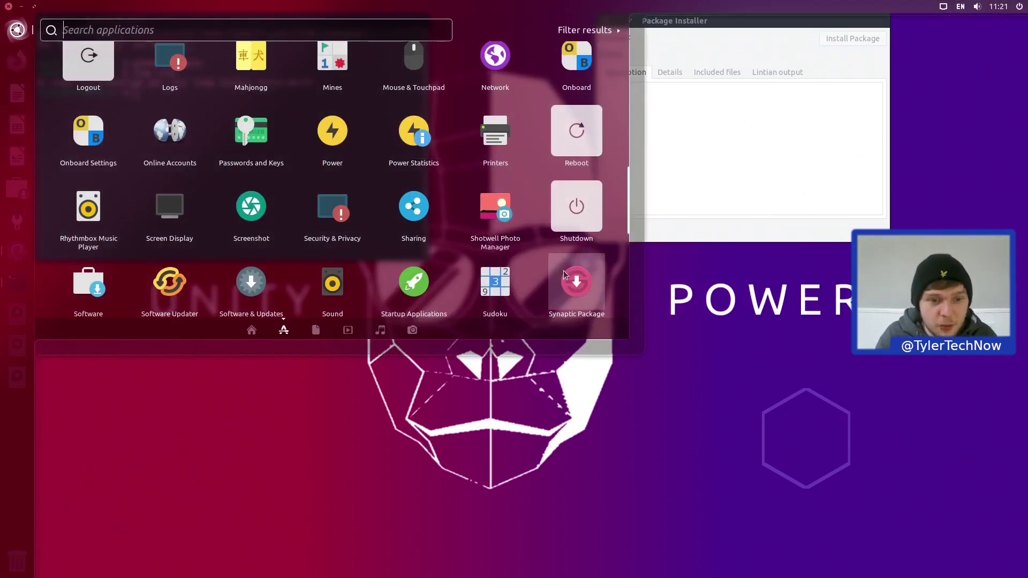
click(431, 281)
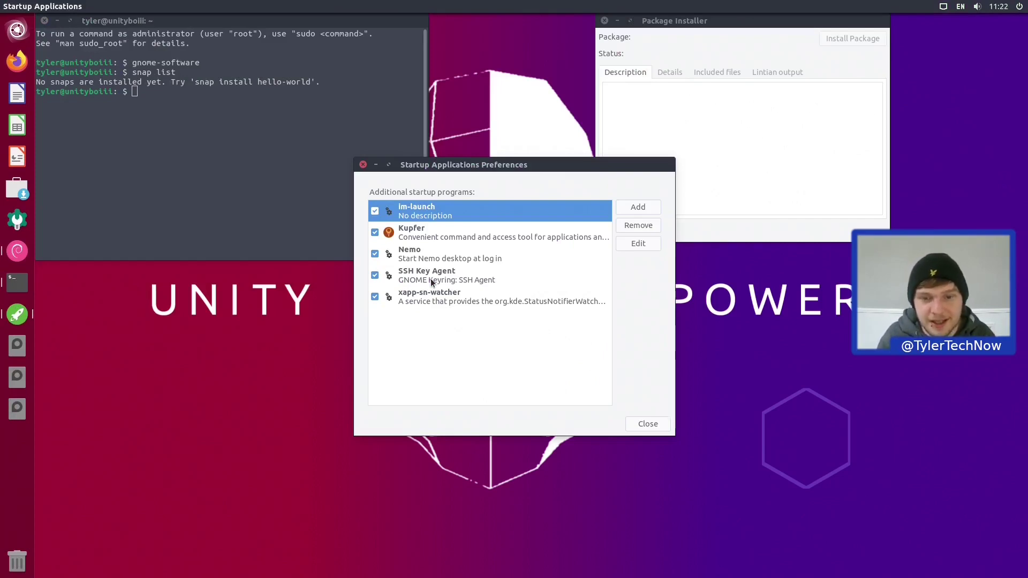
key(Escape)
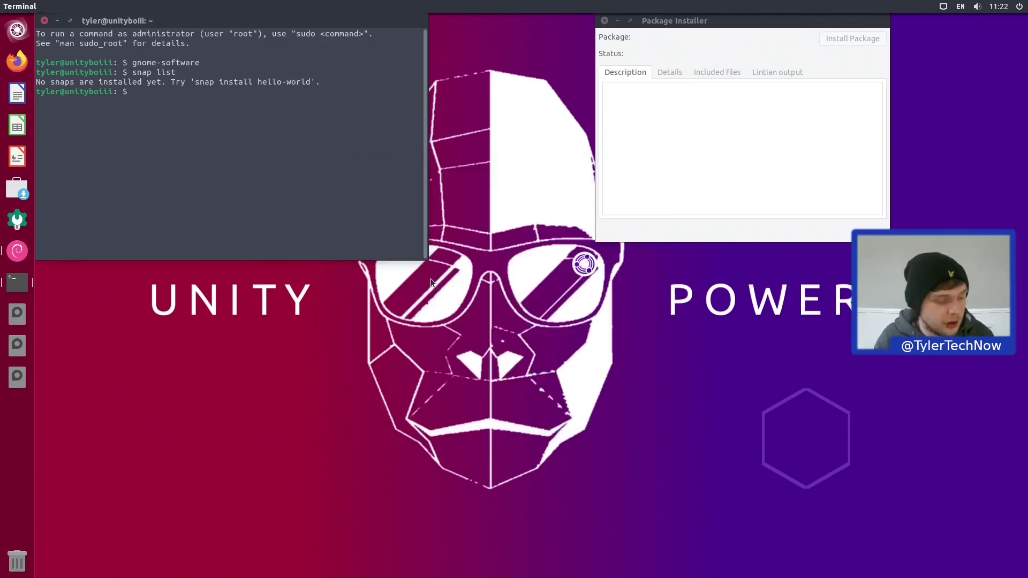
Find Timeshift among the Dash's applications, launch it and authenticate with the account password
key(super+a)
scroll(509, 266, down, 1)
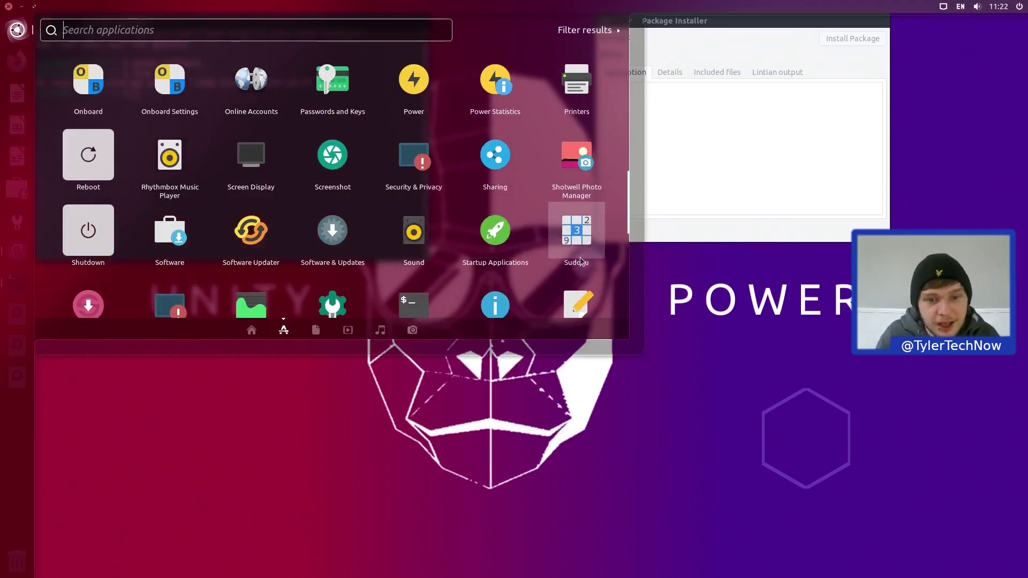
scroll(599, 181, down, 1)
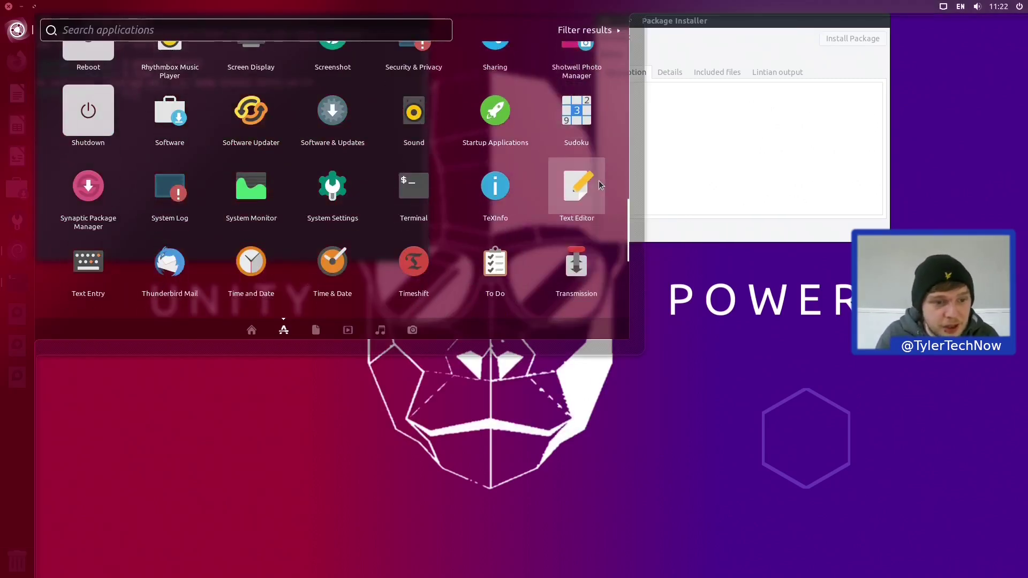
scroll(598, 181, down, 1)
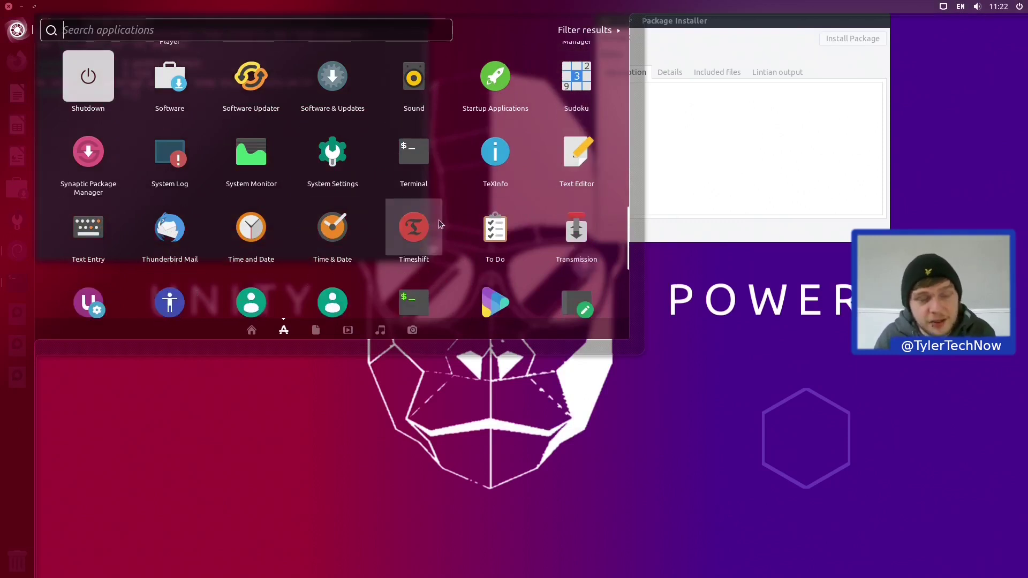
click(403, 224)
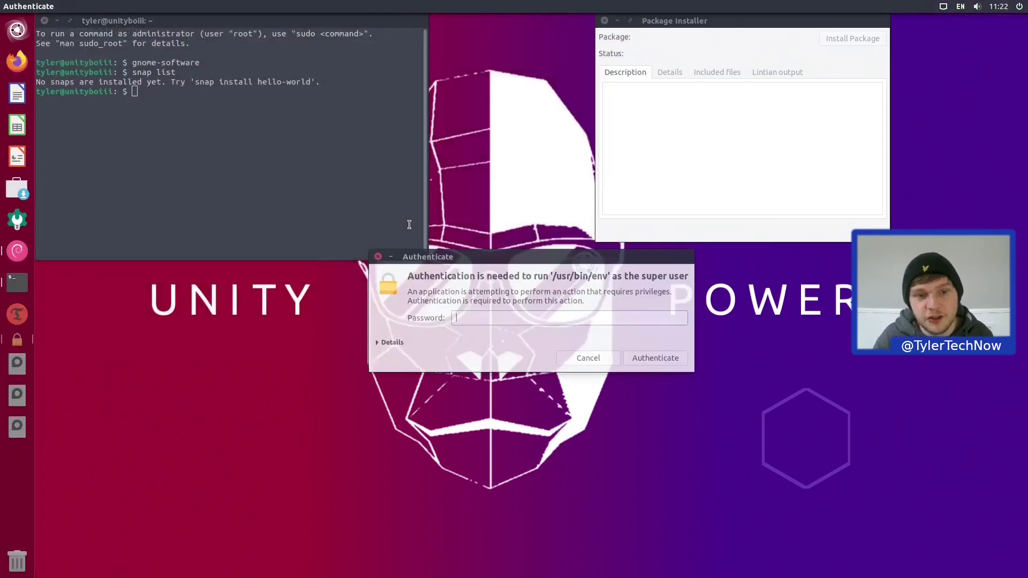
text(******)
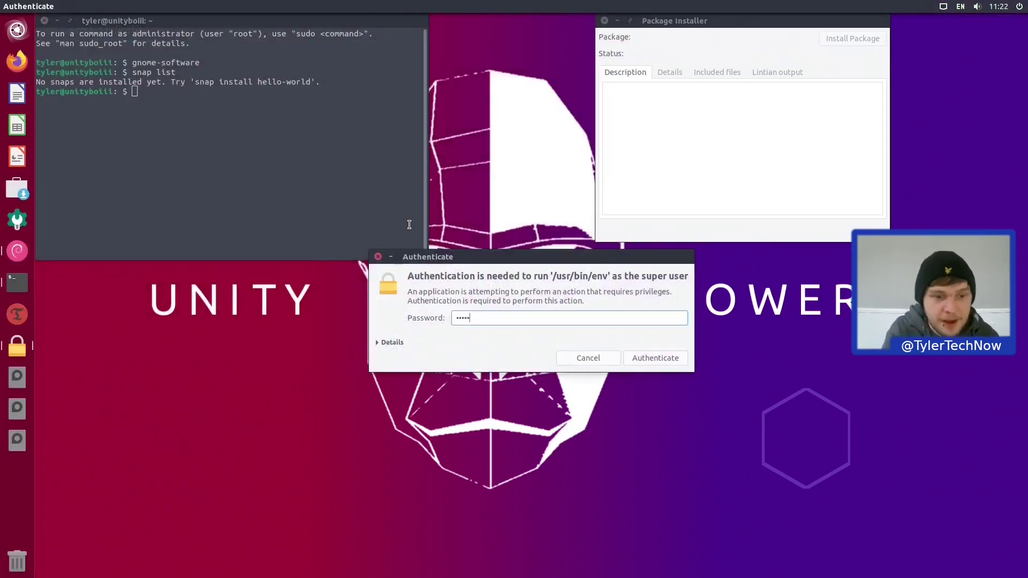
key(Return)
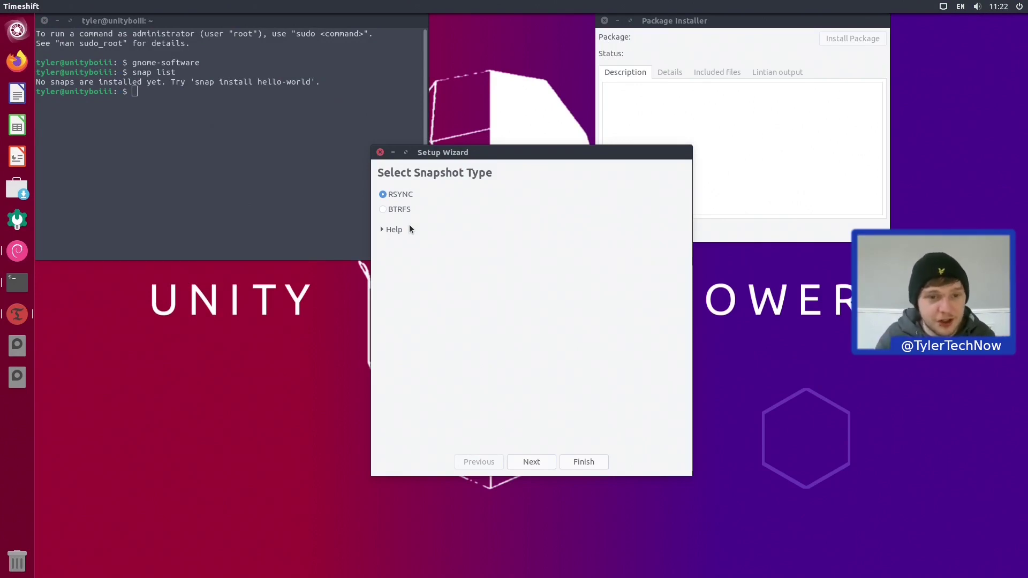
Close the Timeshift setup wizard without configuring snapshots and leave Timeshift
click(379, 153)
key(super)
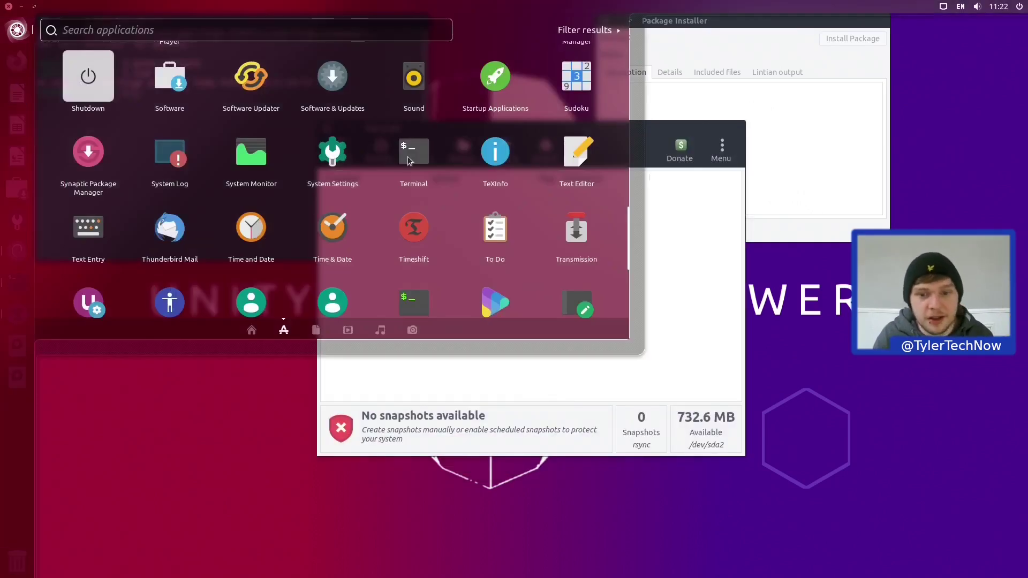
key(Escape)
Browse to the end of the Dash's applications and launch Unity Tweak Tool
key(super)
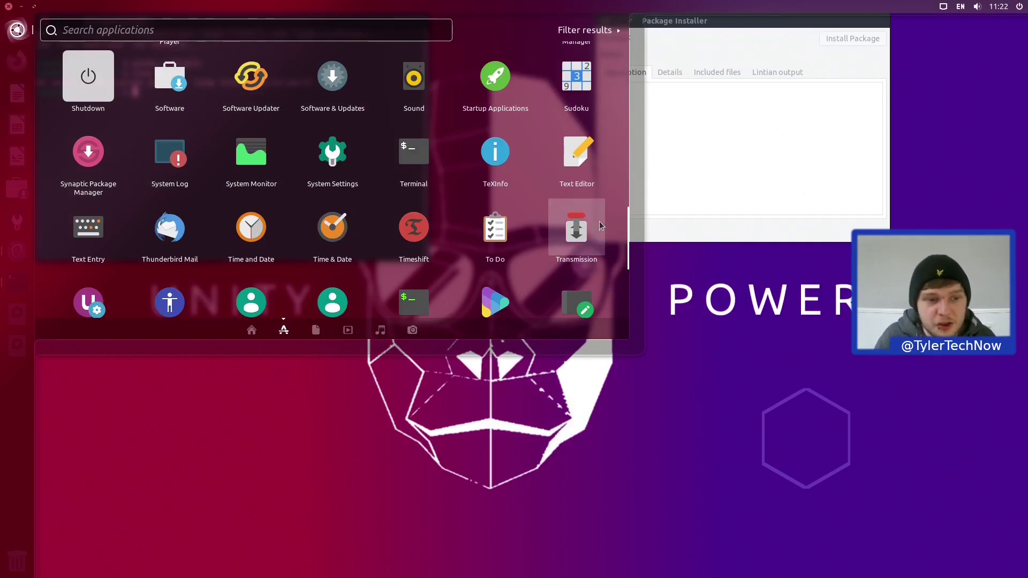
scroll(599, 220, down, 1)
scroll(599, 221, down, 1)
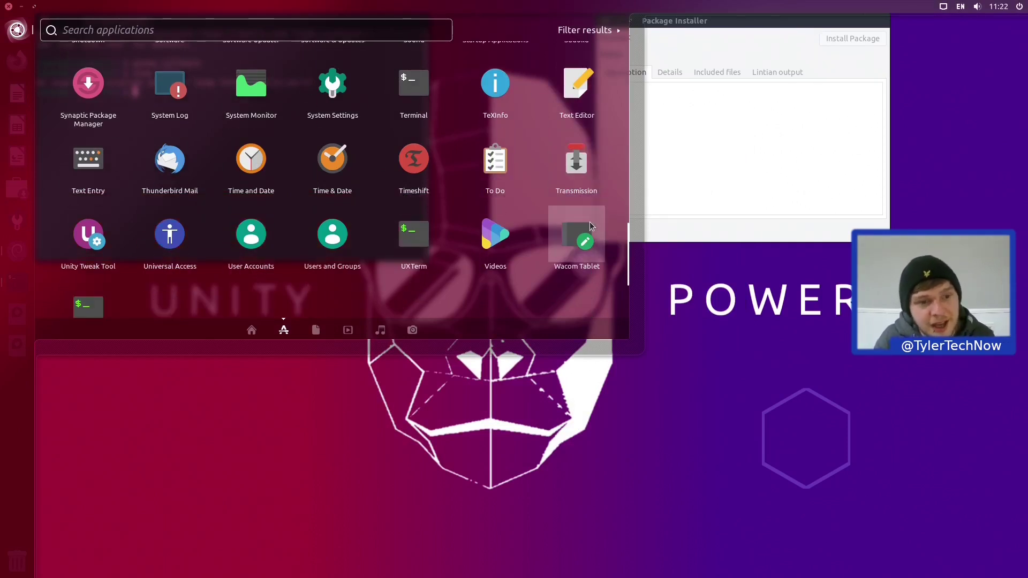
click(94, 251)
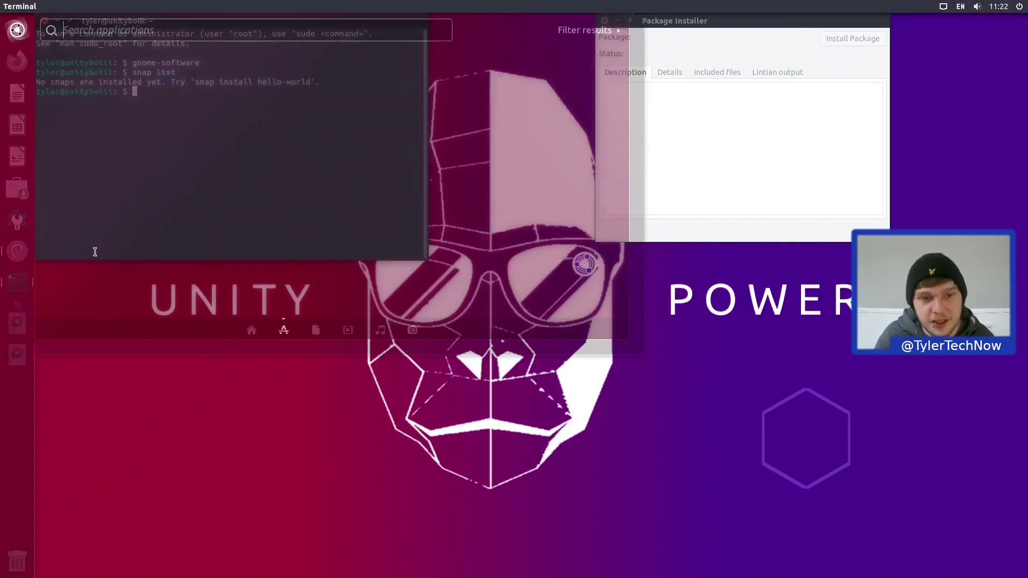
Reposition the terminal window running htop, quit htop and close the terminal with the command exit
drag(593, 240, 473, 157)
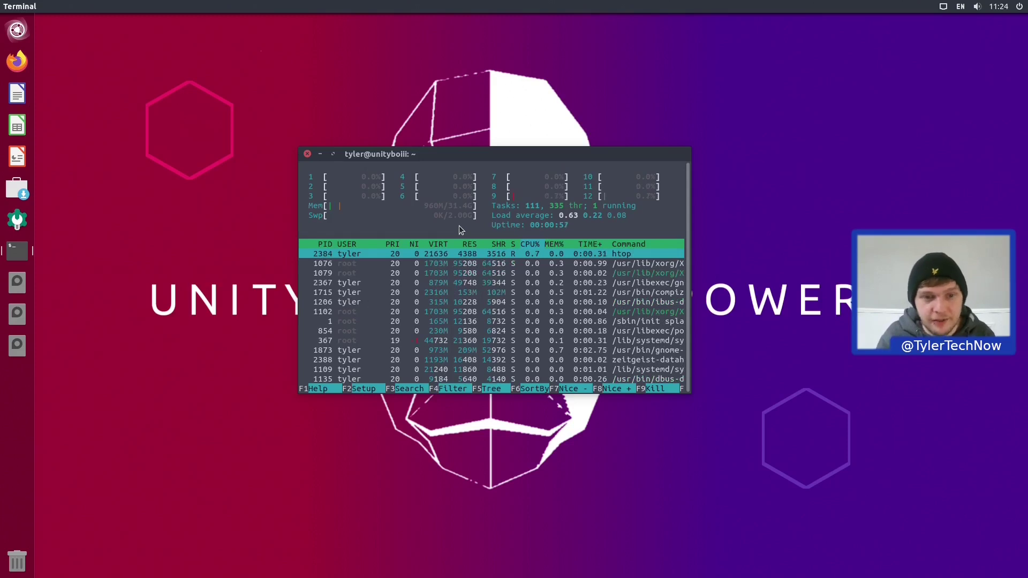
text(qexit)
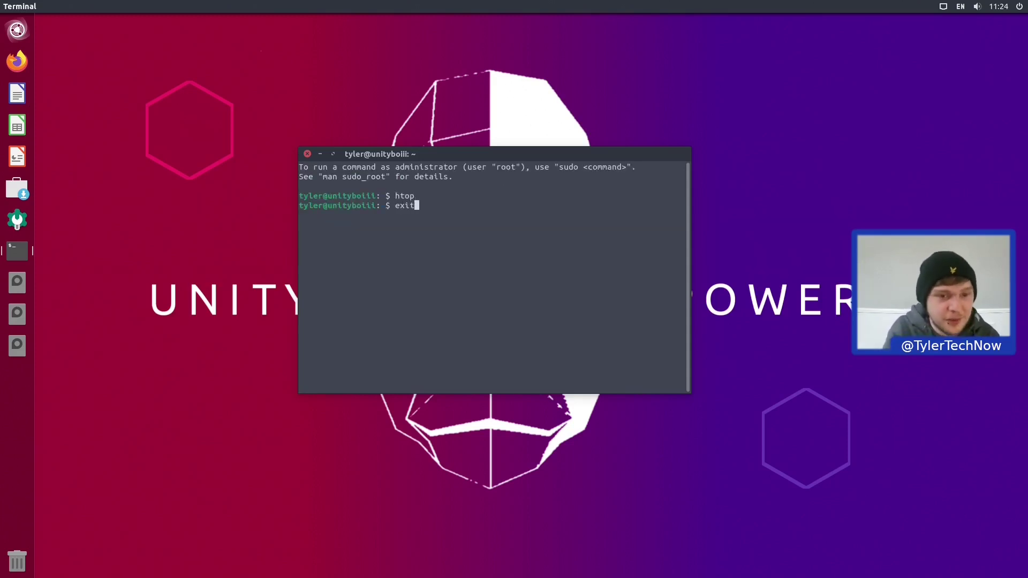
key(Return)
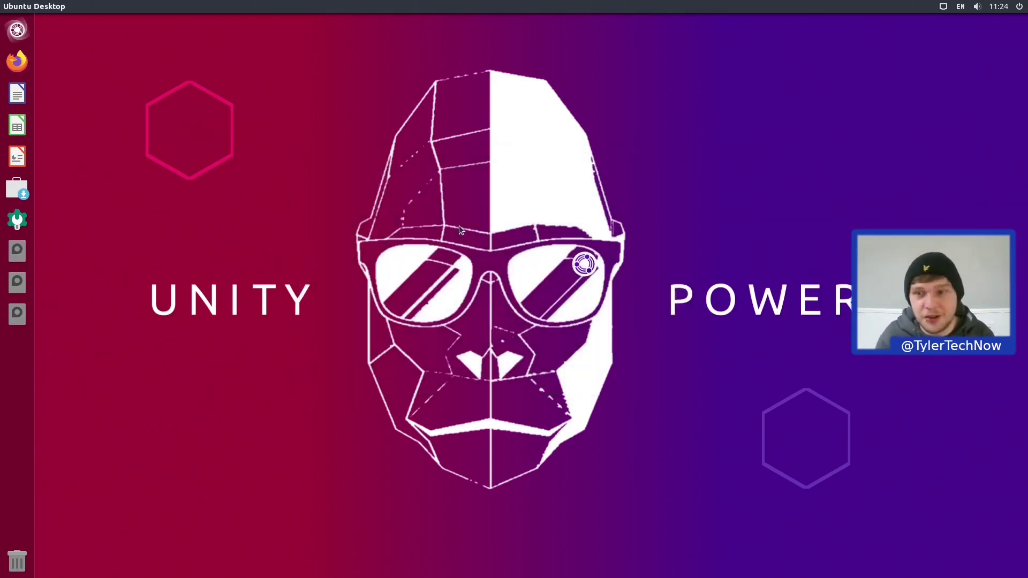
Search the Dash for tweak, launch Unity Tweak Tool and move its window towards the middle of the desktop
key(super)
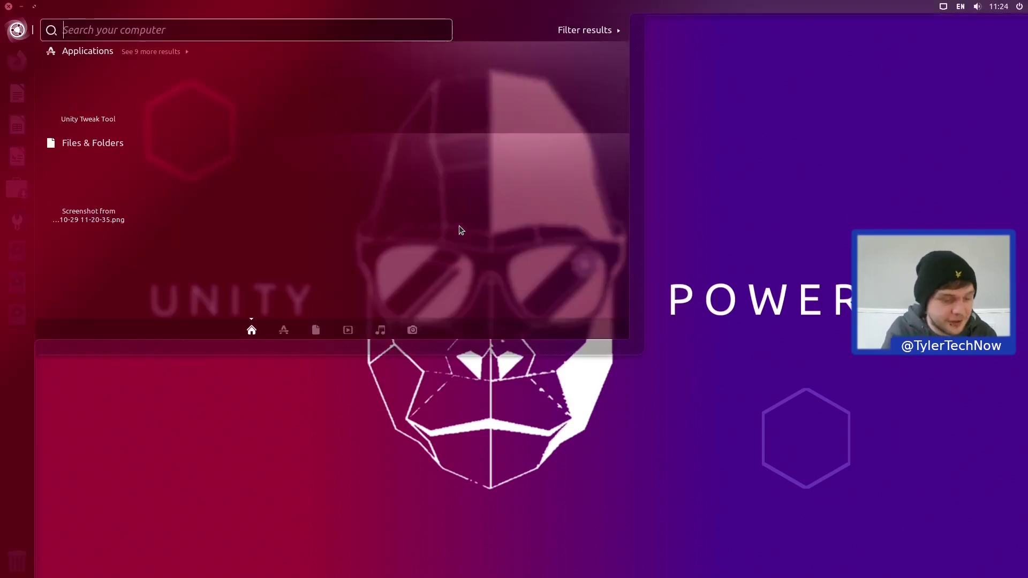
text(tweak)
key(Return)
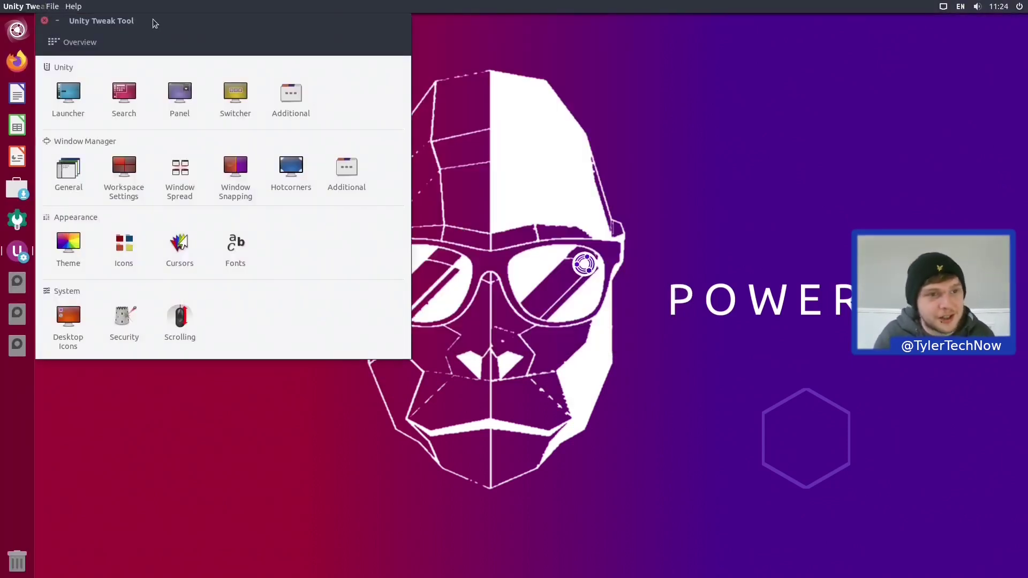
drag(153, 21, 395, 85)
Look through Unity Tweak Tool's Launcher, Search, Panel, Switcher and Additional settings in turn
click(303, 160)
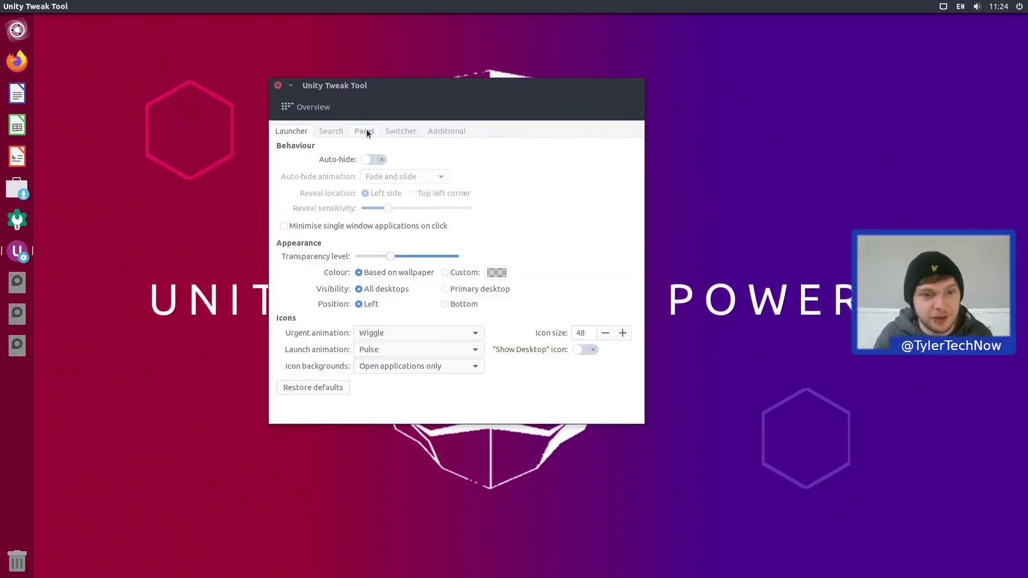
click(339, 132)
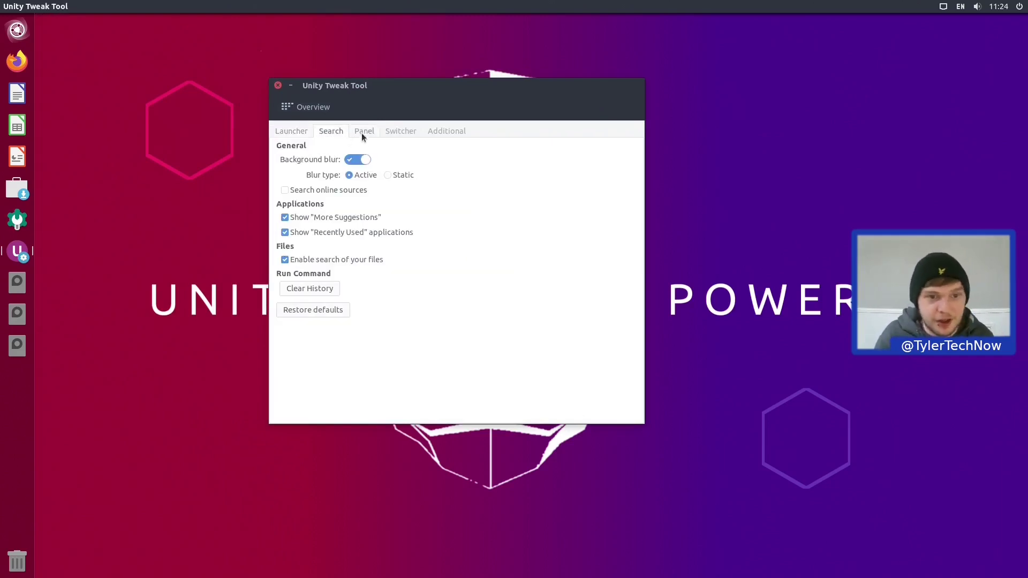
click(364, 132)
click(401, 131)
click(451, 131)
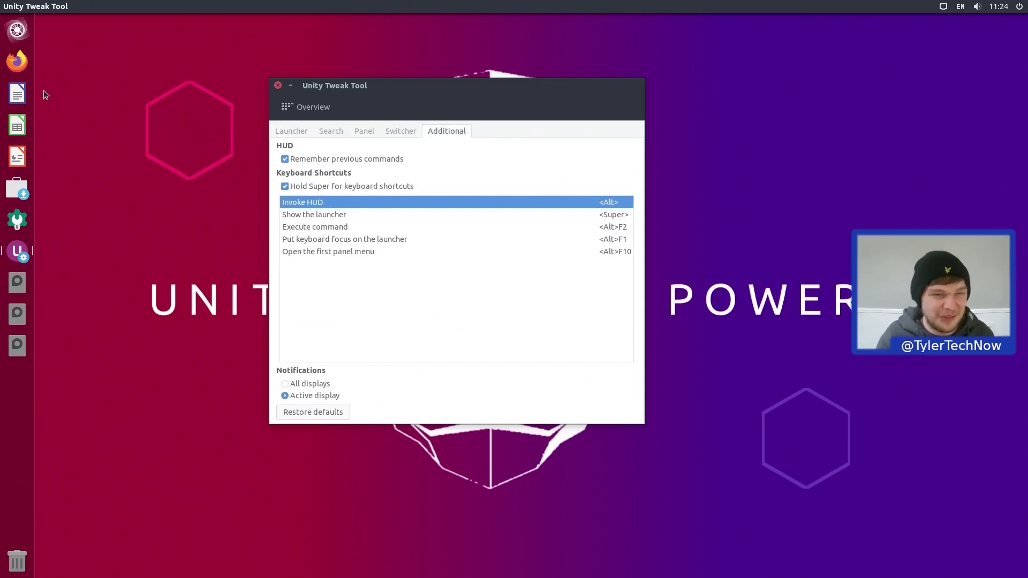
Launch LibreOffice Writer from the launcher and cycle through the desktop, Writer and Unity Tweak Tool in the window switcher
click(18, 94)
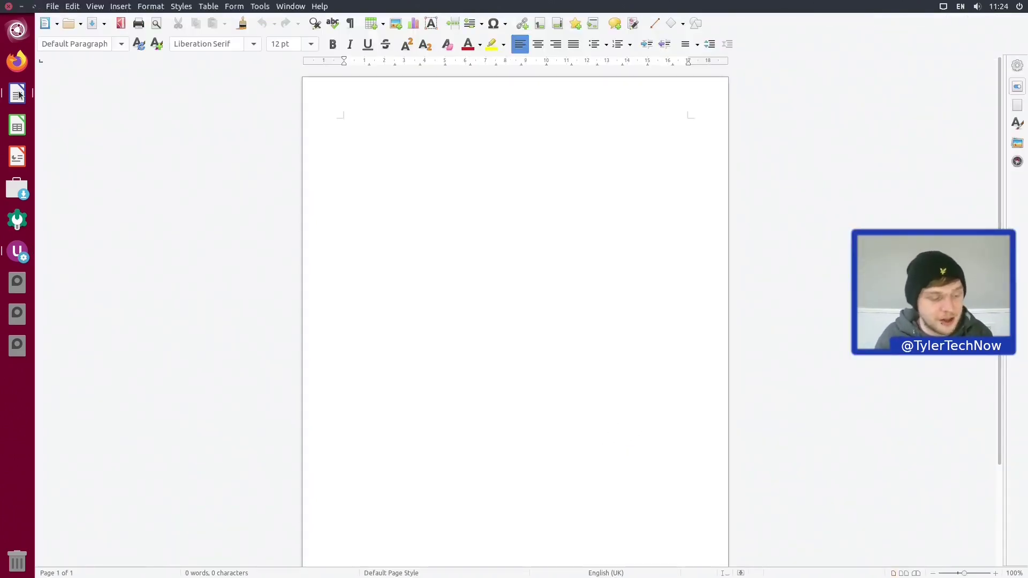
key(alt+Tab)
key(alt+Tab)
key(alt+Tab)
key(alt+Tab)
key(alt+Tab)
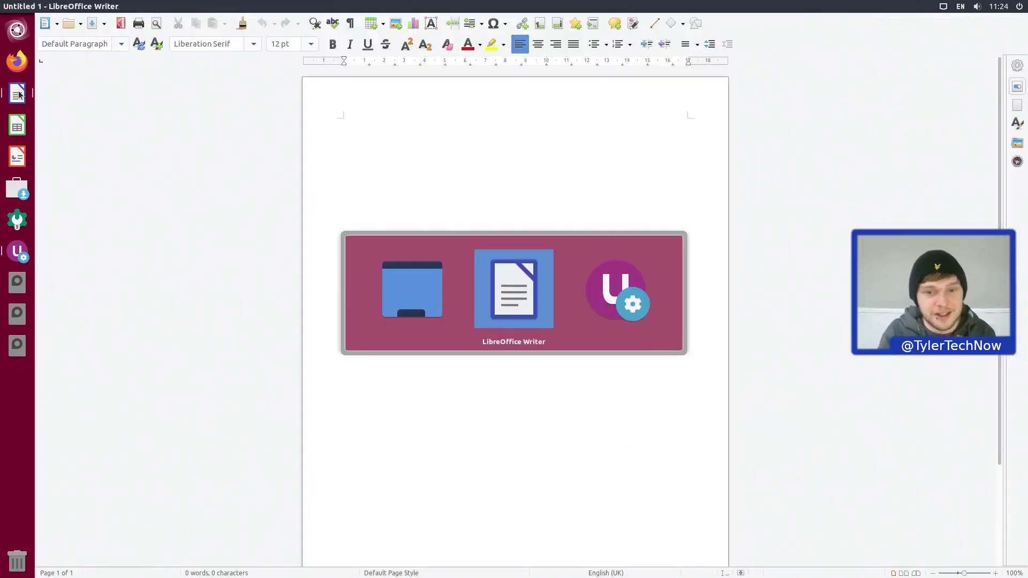
key(alt+Tab)
key(alt+Tab)
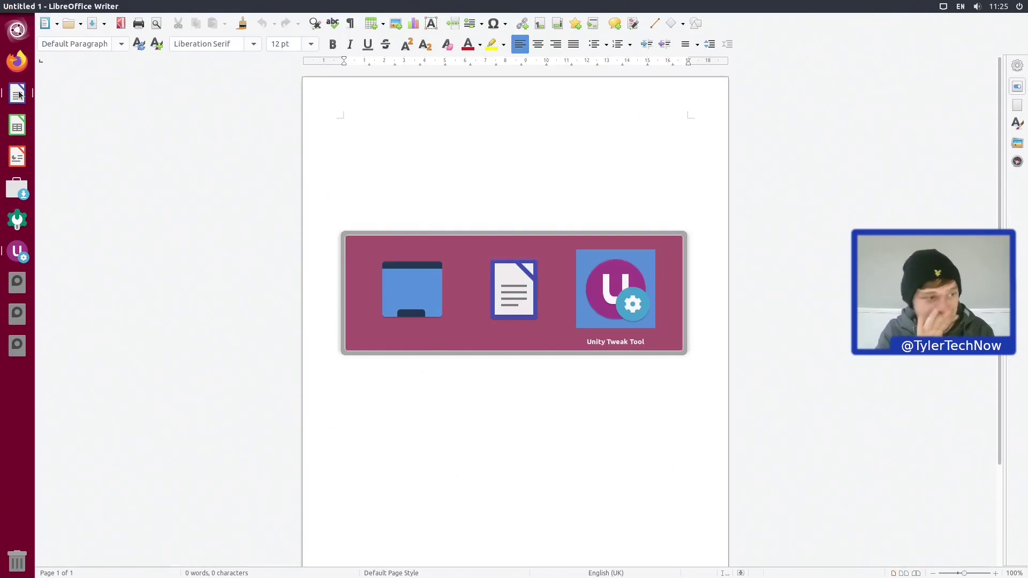
Switch to the bare desktop and open two terminal windows
key(alt+Tab)
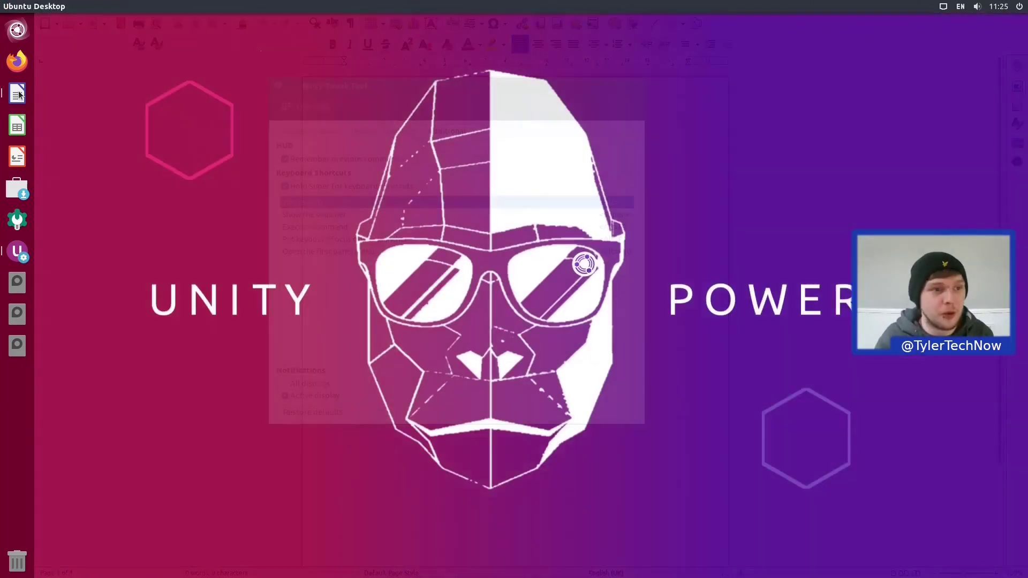
key(ctrl+alt+t)
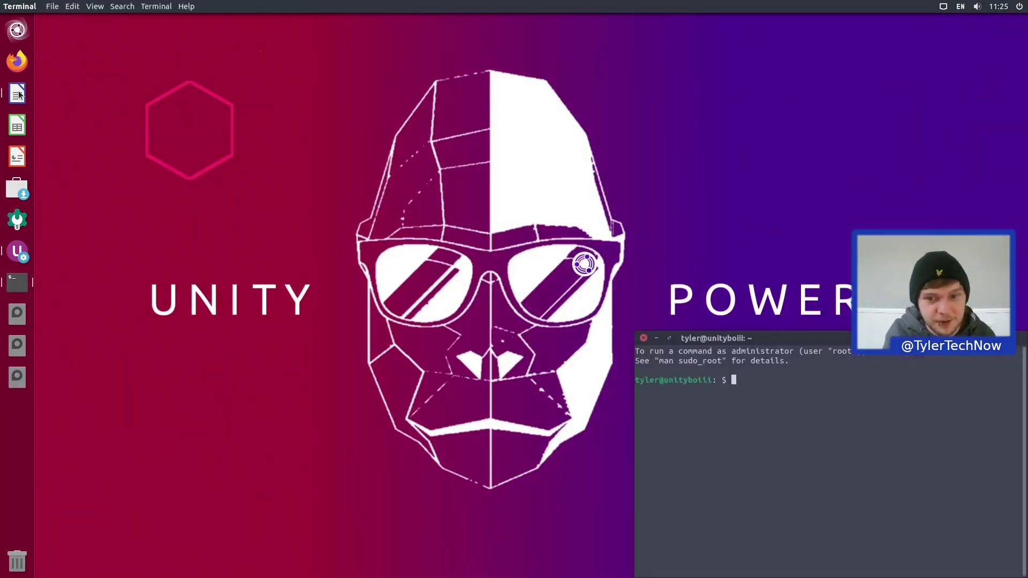
key(ctrl+alt+t)
Cycle through the window switcher entries and preview the two terminal windows individually, ending on a terminal
key(alt+Tab)
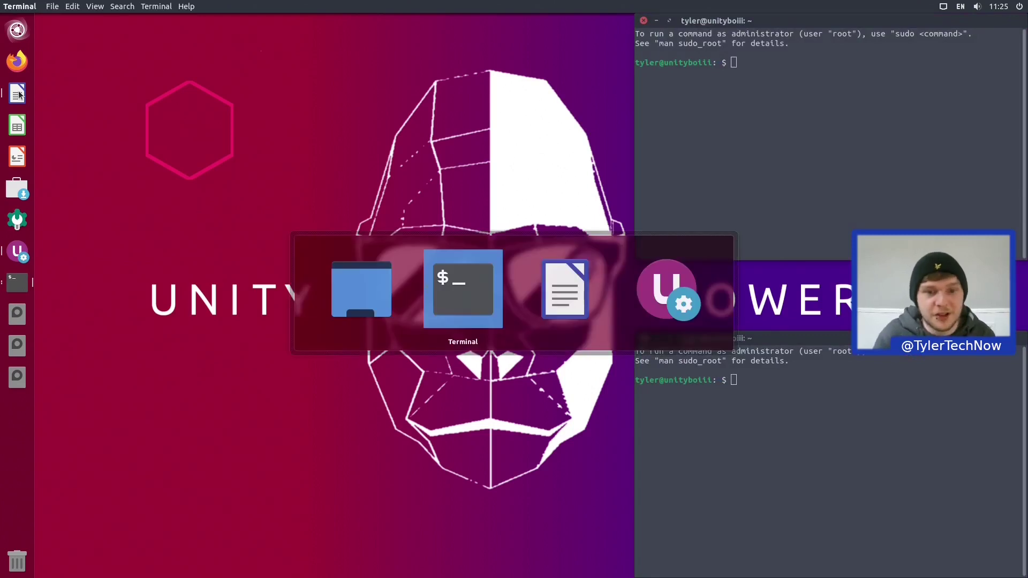
key(alt+Tab)
key(alt+Tab)
key(alt+Tab)
key(alt+Tab)
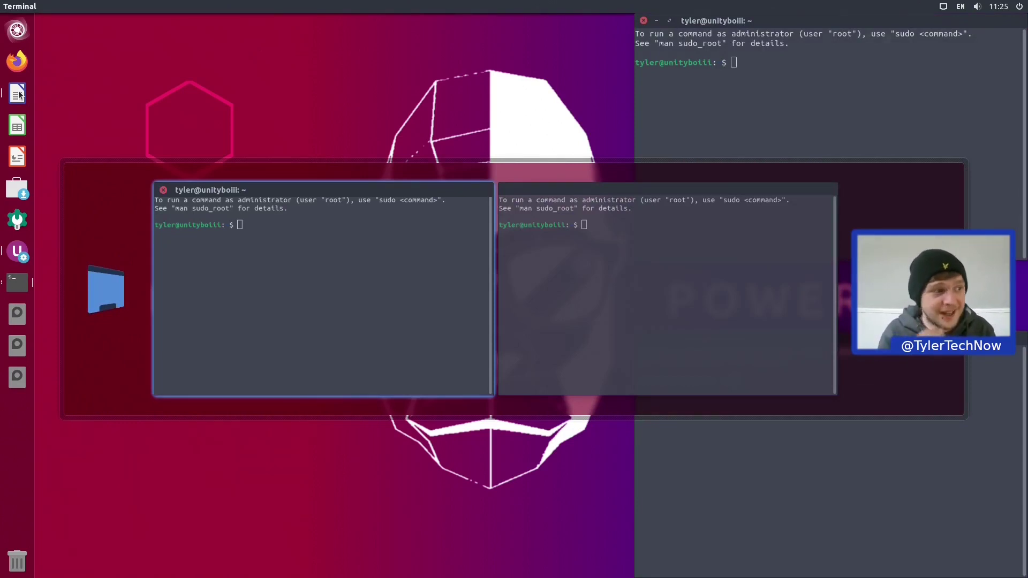
key(alt+Tab)
key(alt+Tab)
key(alt+Tab)
key(alt+Tab)
key(alt+Tab)
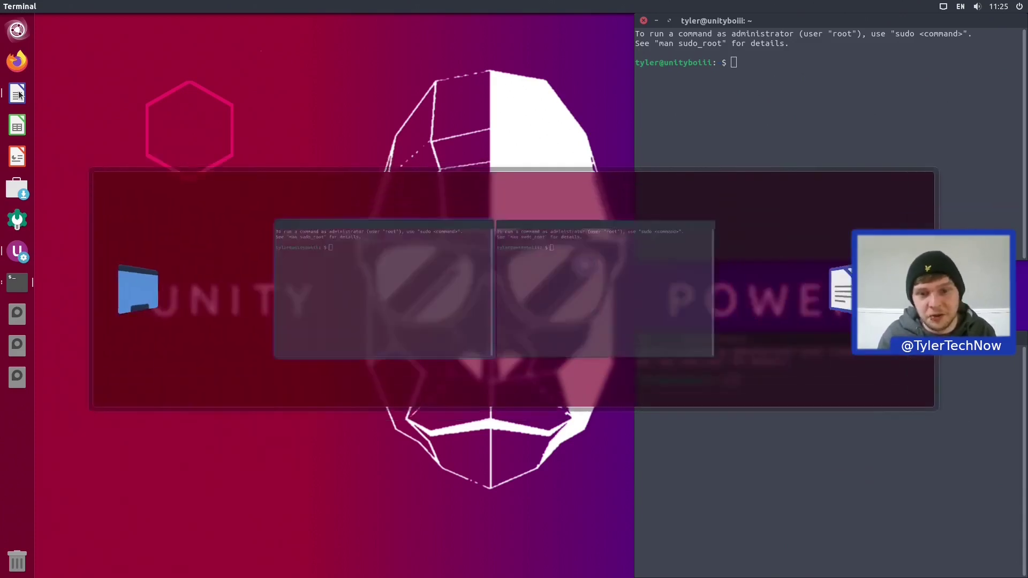
key(alt)
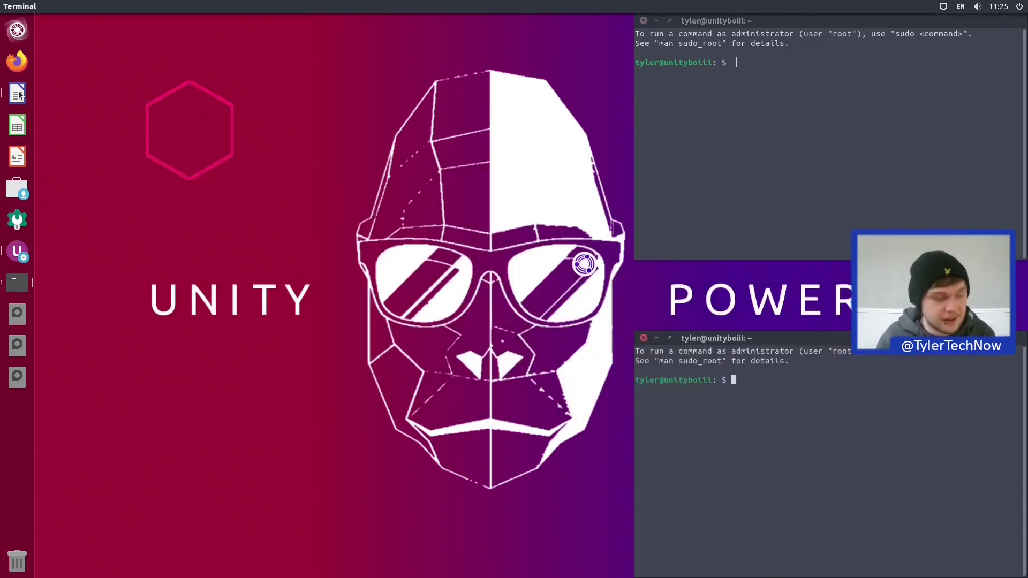
Return to Unity Tweak Tool and turn on the workspace switcher in the window manager's Workspace Settings
click(17, 251)
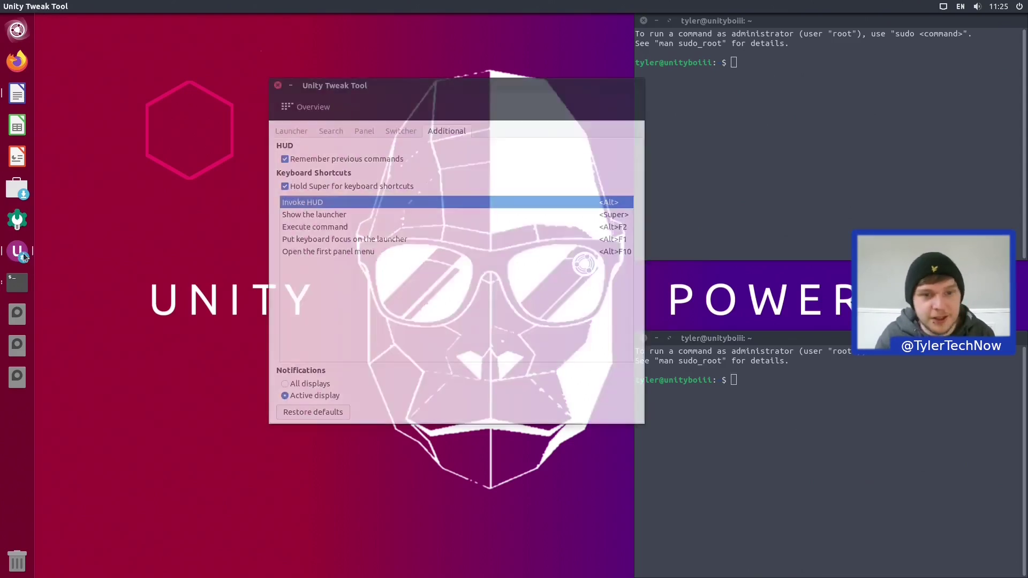
click(317, 107)
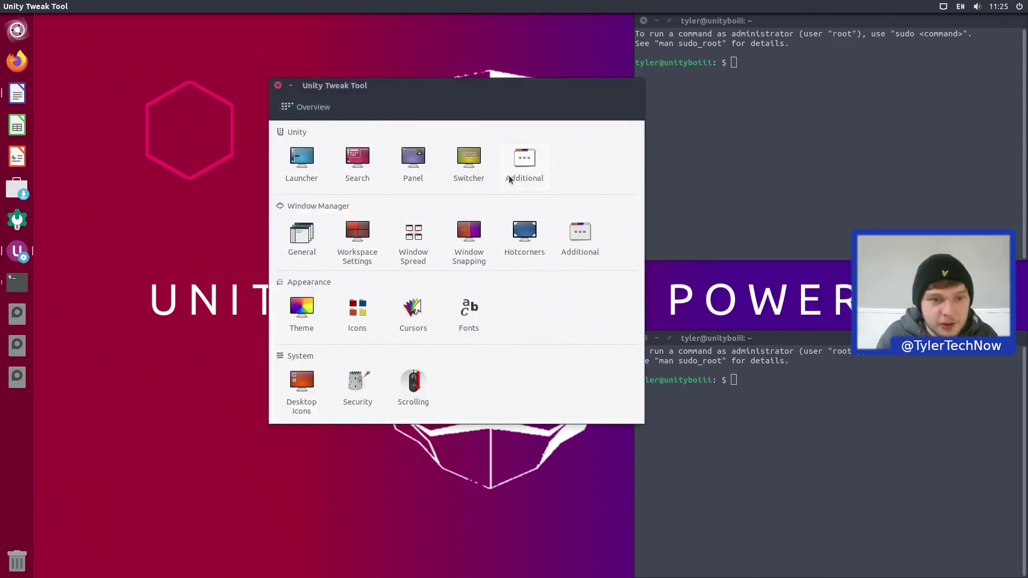
click(379, 253)
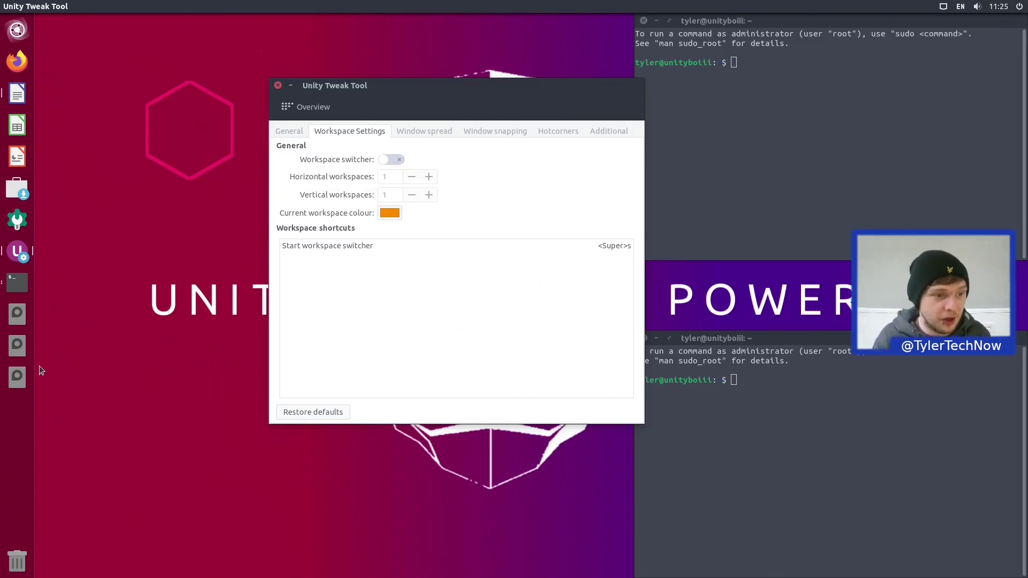
click(391, 159)
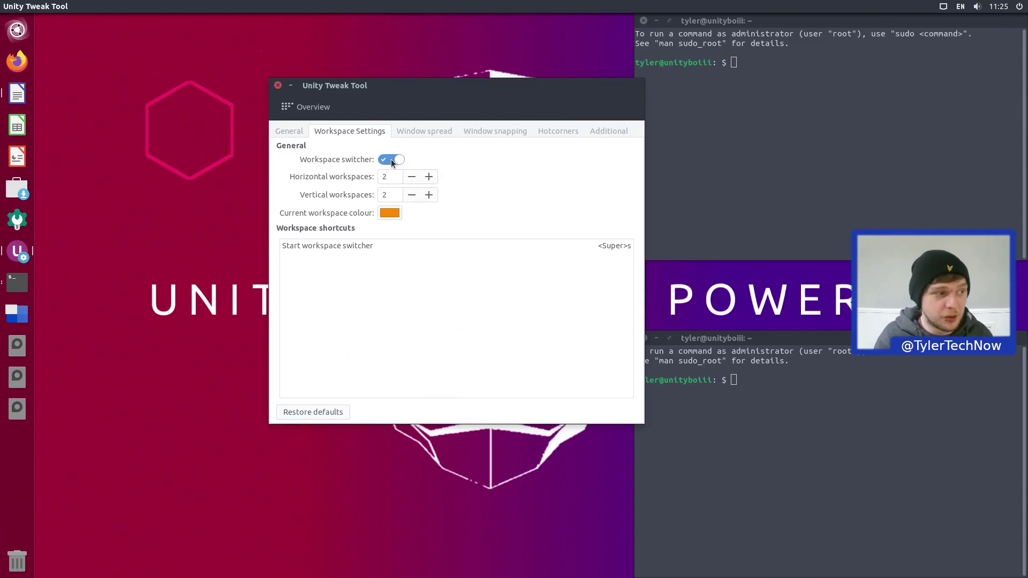
Check the workspace overview and set the workspaces to 4 horizontal and 1 vertical
click(22, 314)
click(28, 313)
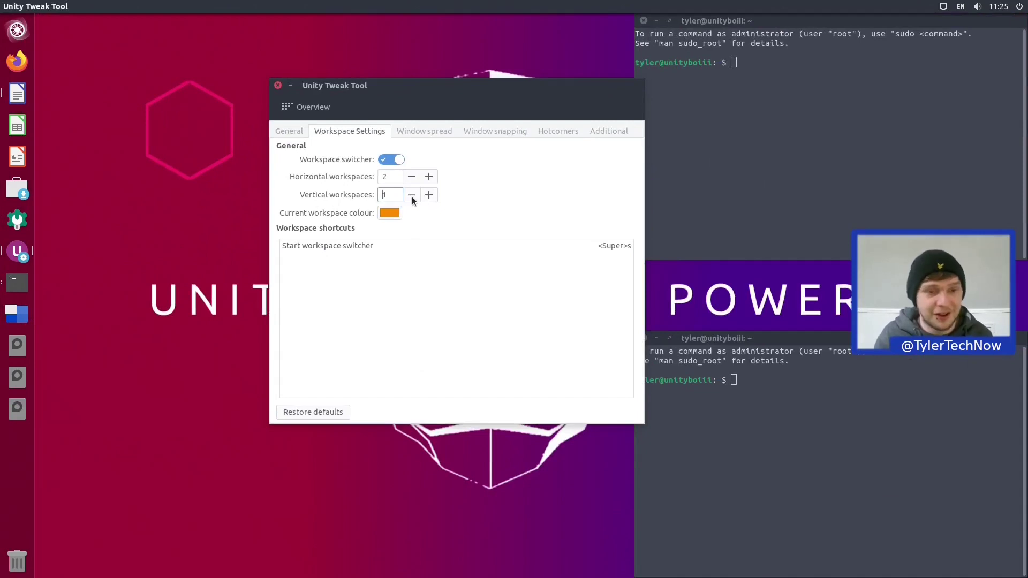
click(428, 176)
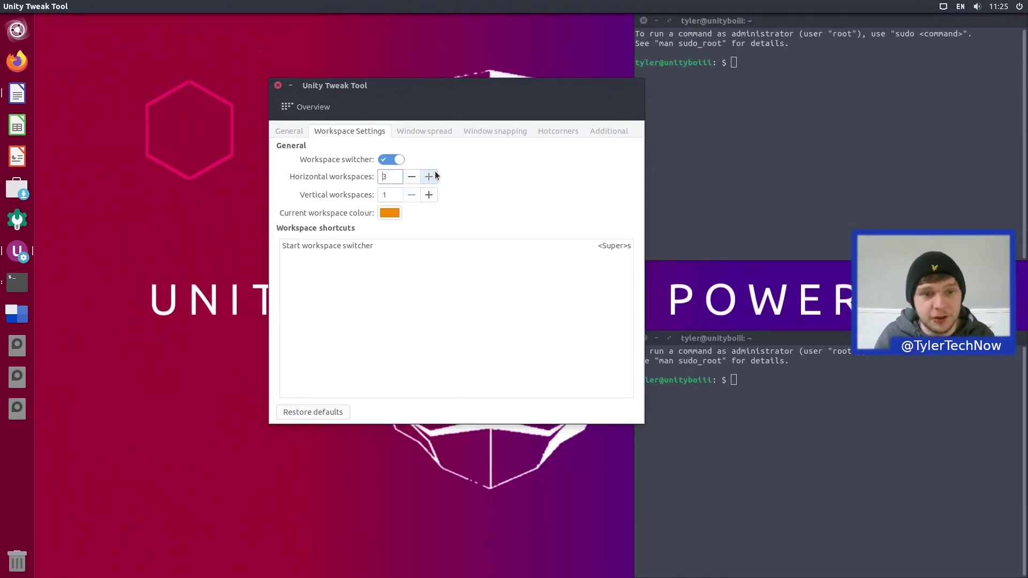
click(429, 176)
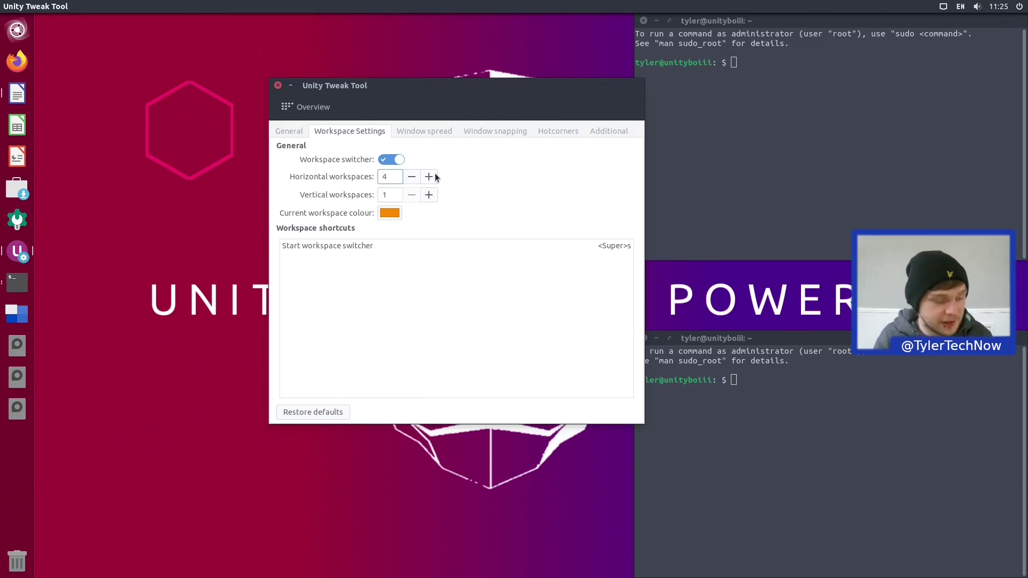
Show the workspace overview, move the Unity Tweak Tool window closer to the first workspace's left edge and return to that window
key(super+s)
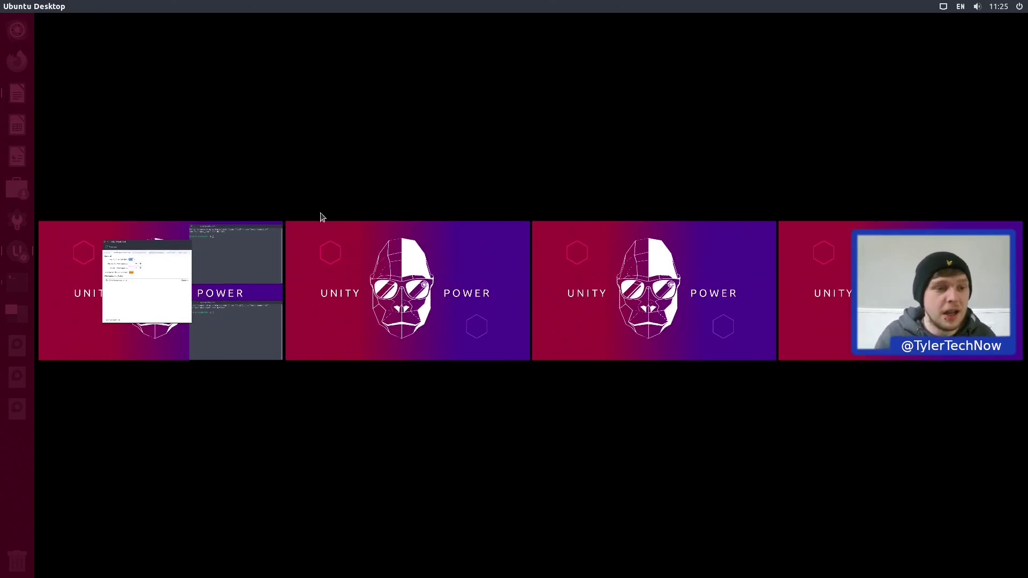
drag(153, 289, 112, 282)
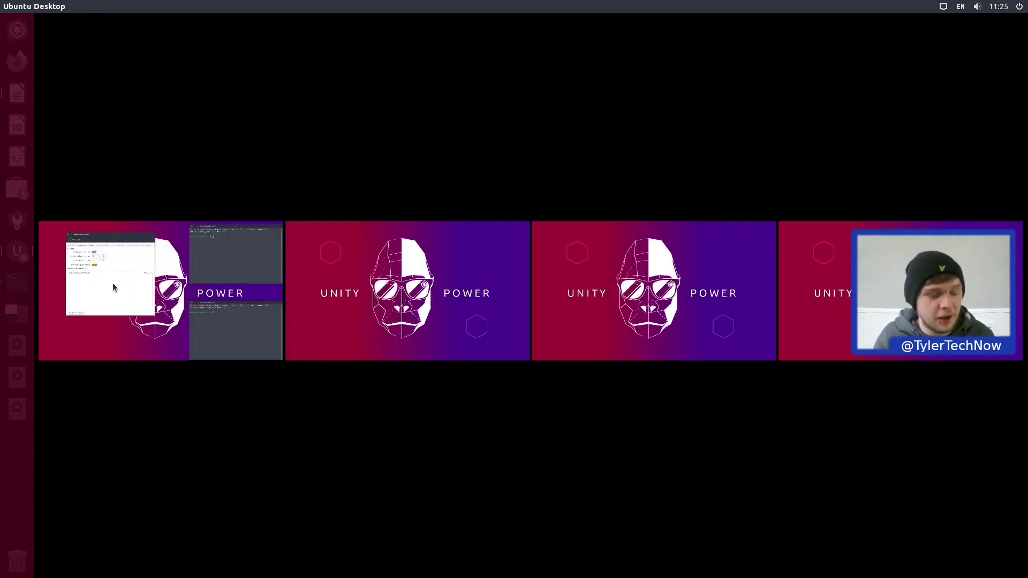
click(117, 284)
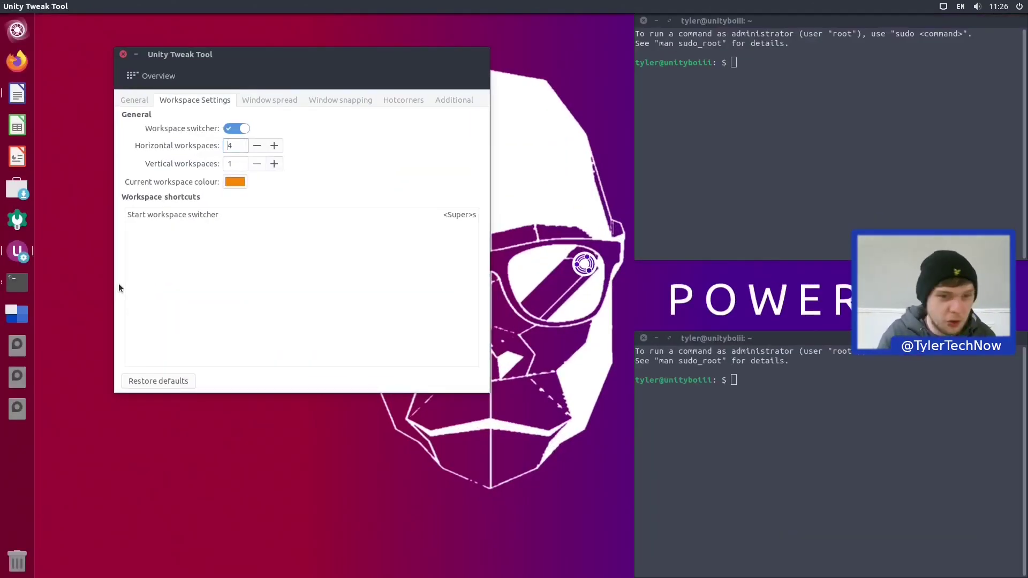
Switch back and forth between the neighbouring workspaces, ending on the first one
key(ctrl+alt+Right)
key(ctrl+alt+Left)
key(ctrl+alt+Right)
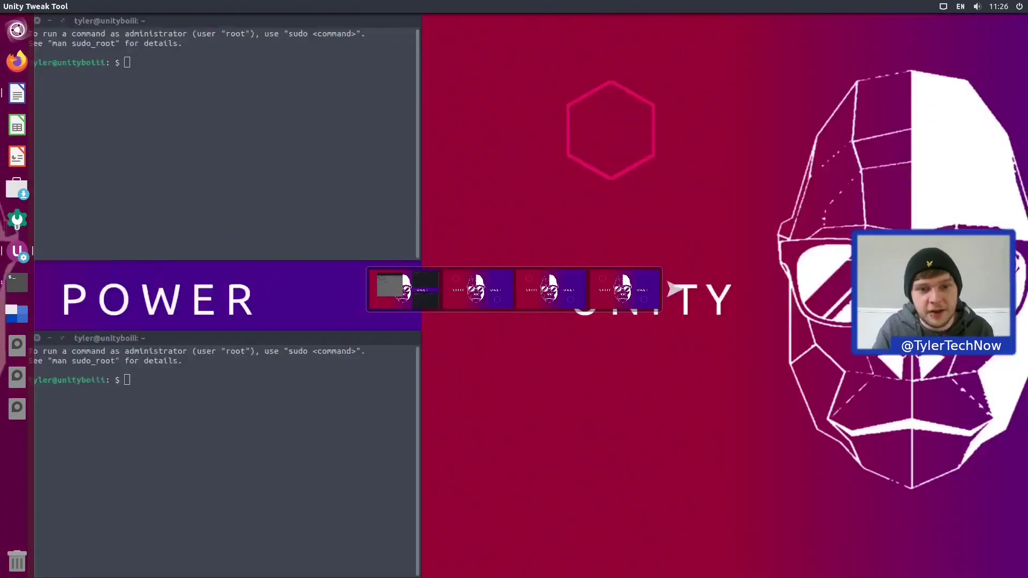
key(ctrl+alt+Left)
key(ctrl+alt+Right)
key(ctrl+alt+Right)
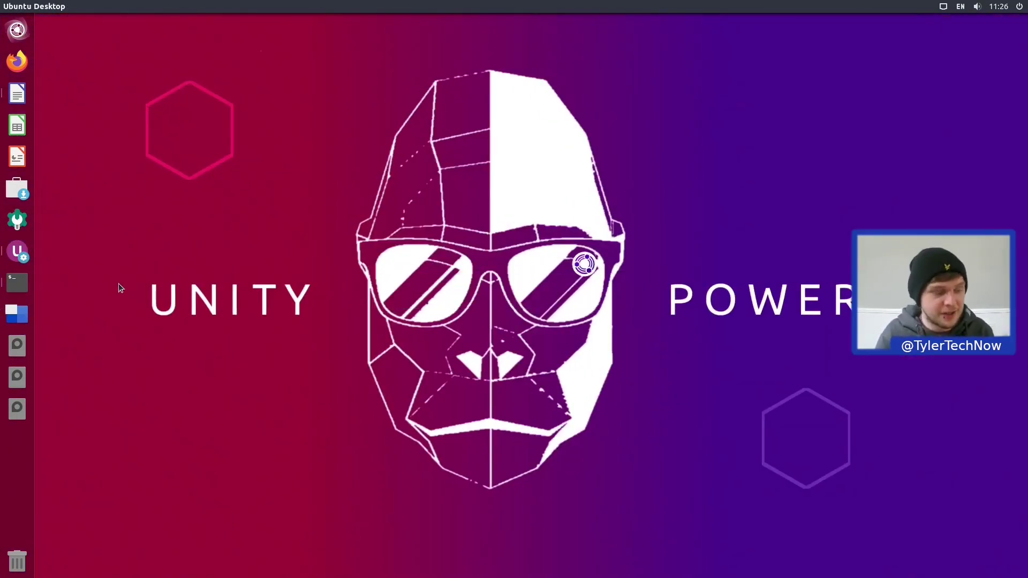
key(ctrl+alt+Left)
key(ctrl+alt+Left)
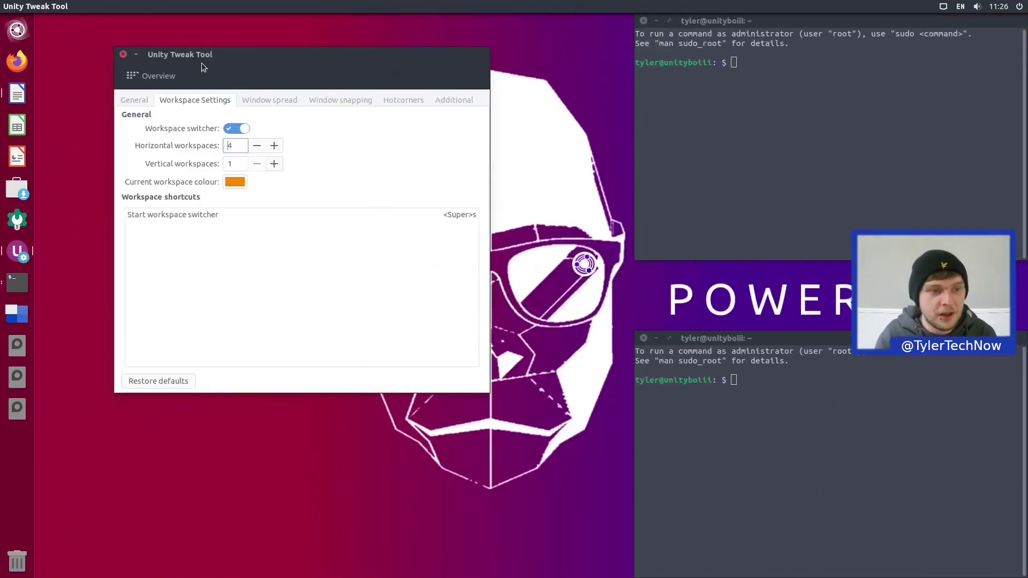
Apply the Arc-dark theme in Unity Tweak Tool's Appearance settings
click(150, 80)
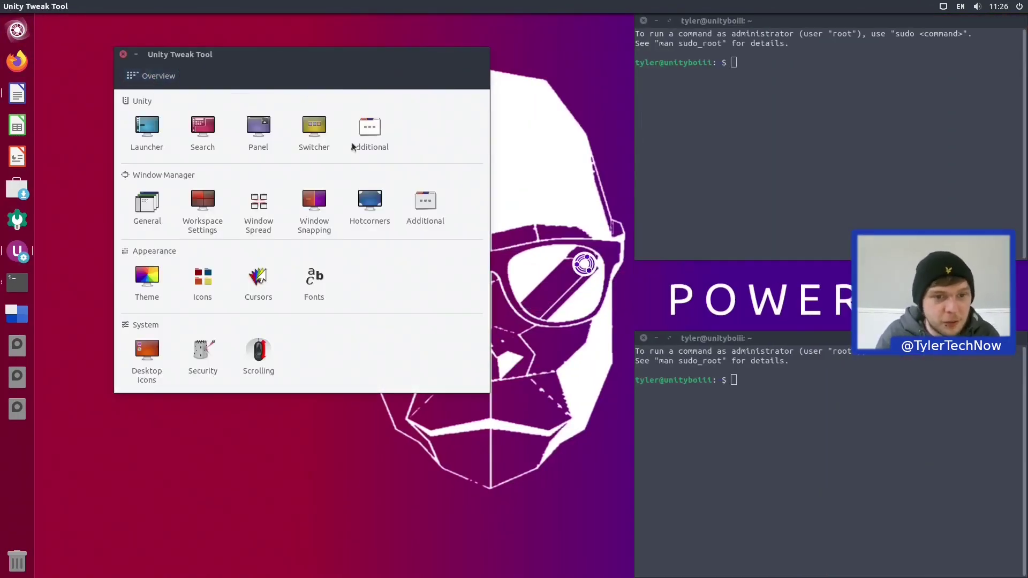
click(135, 279)
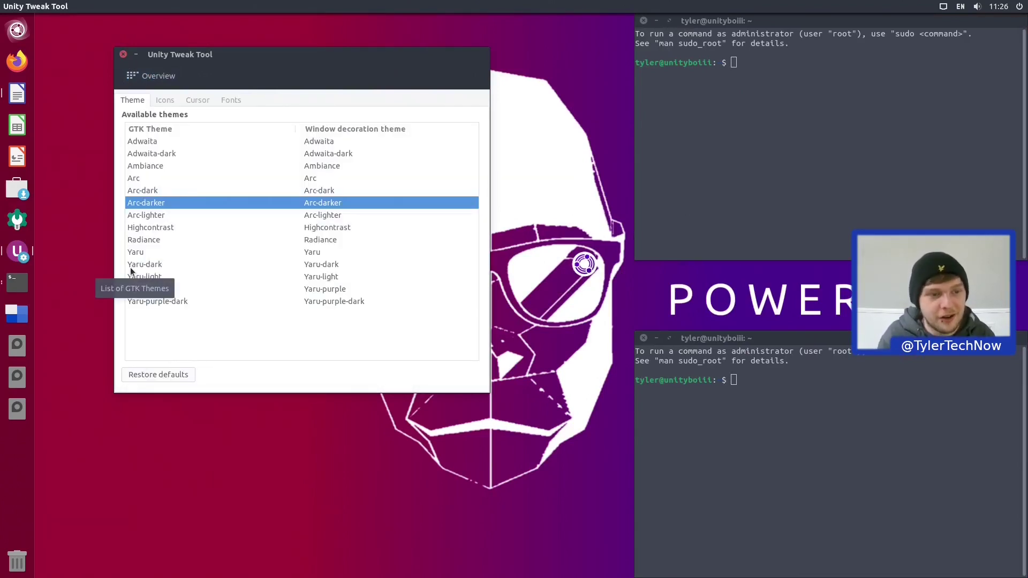
click(166, 191)
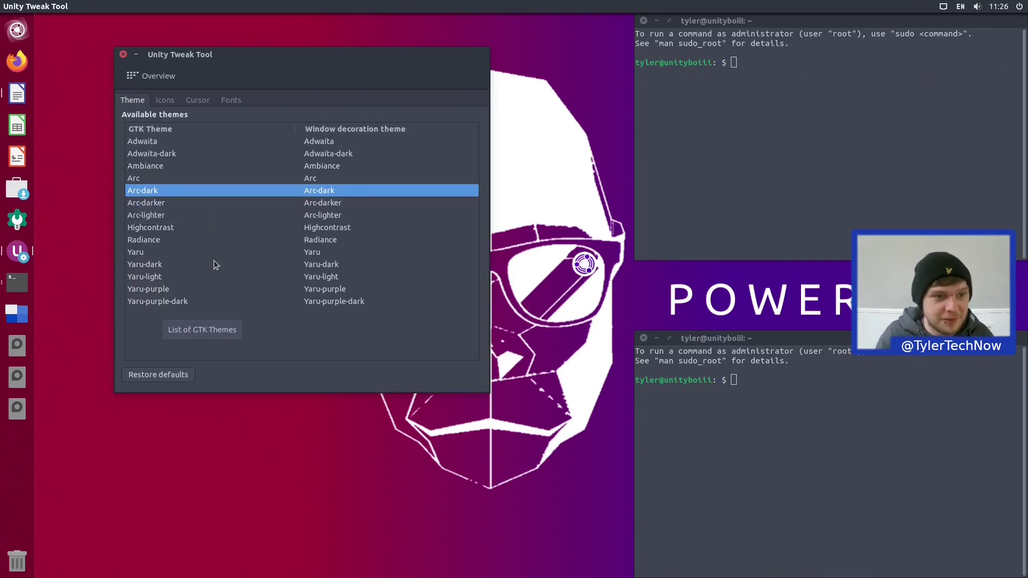
Try the Numix-circle icon theme and switch the icons back to Papirus
click(165, 100)
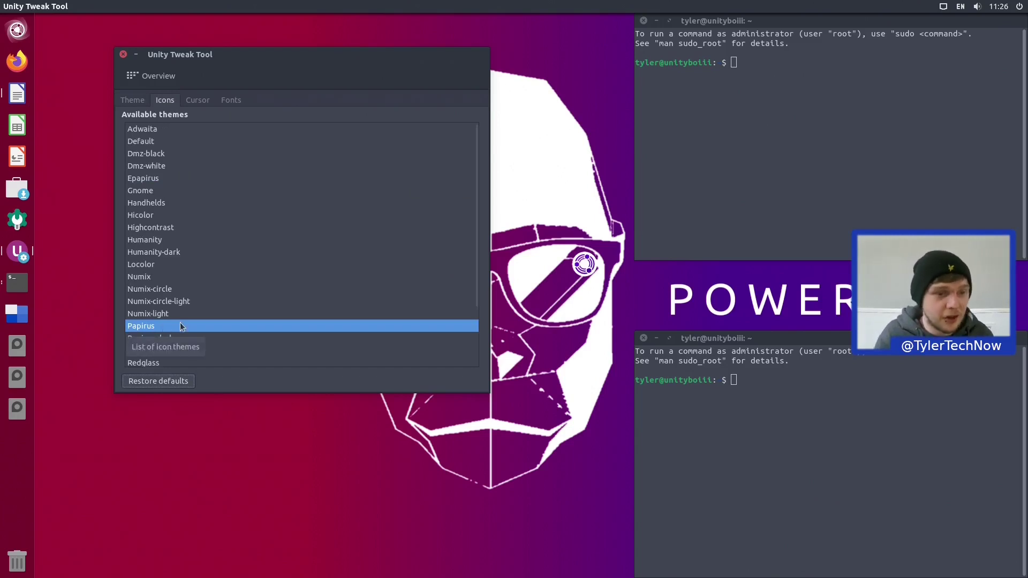
click(176, 292)
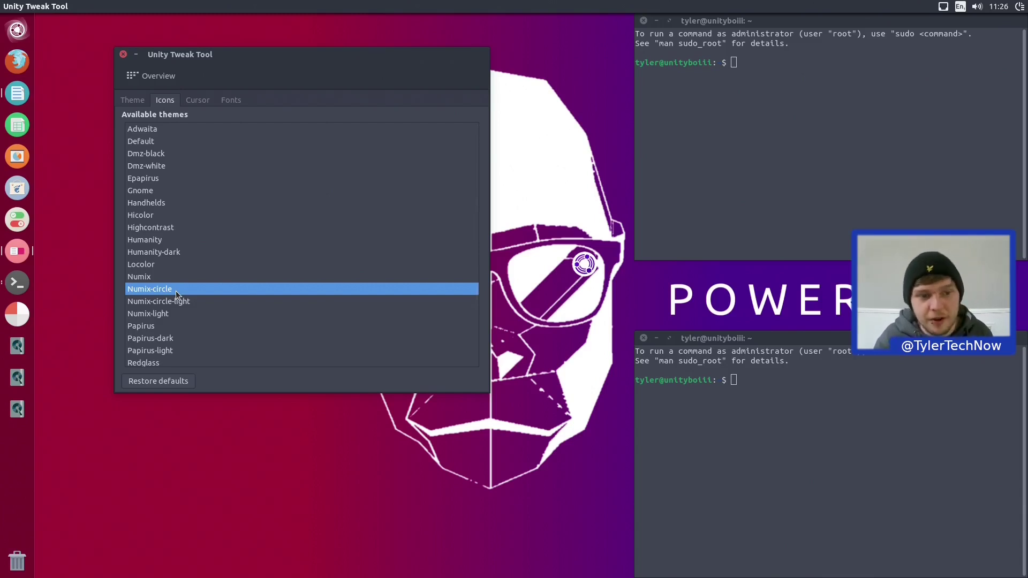
click(145, 327)
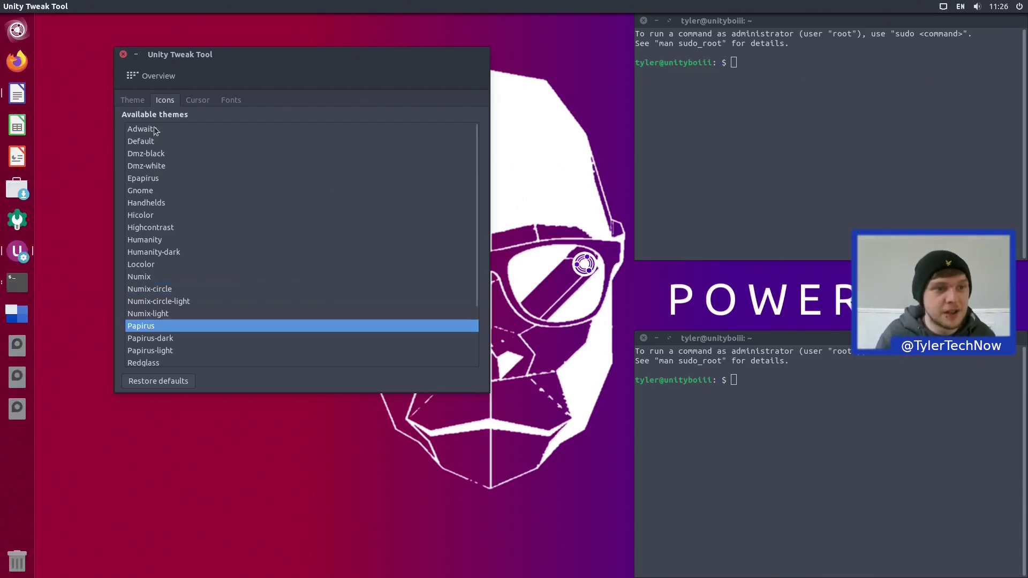
Close Unity Tweak Tool and both terminal windows
click(128, 101)
click(123, 54)
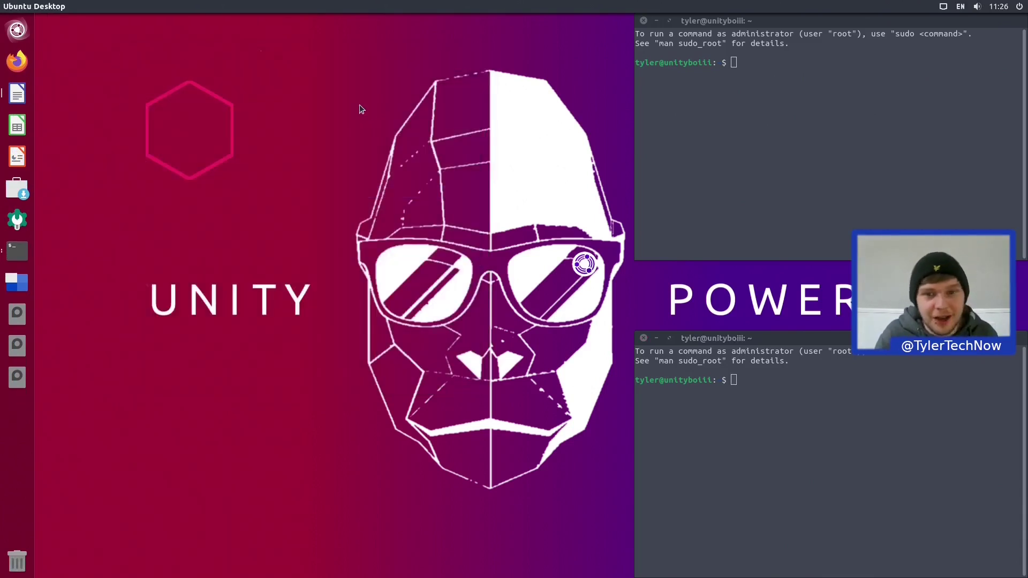
click(643, 23)
click(643, 21)
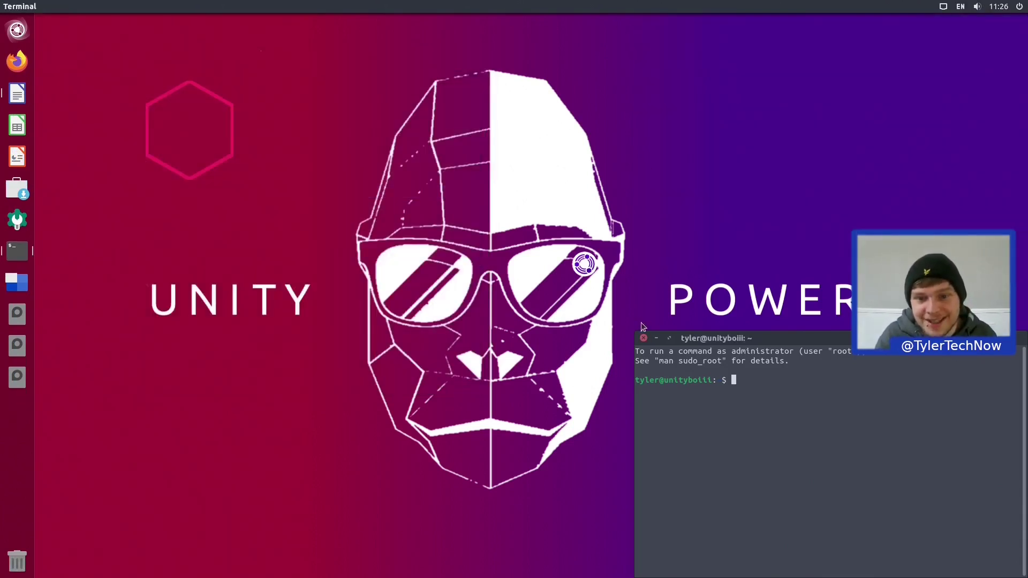
click(643, 338)
Search the Dash for settings, launch System Settings and set the launcher icon size to 30 in Appearance
key(super)
text(settings)
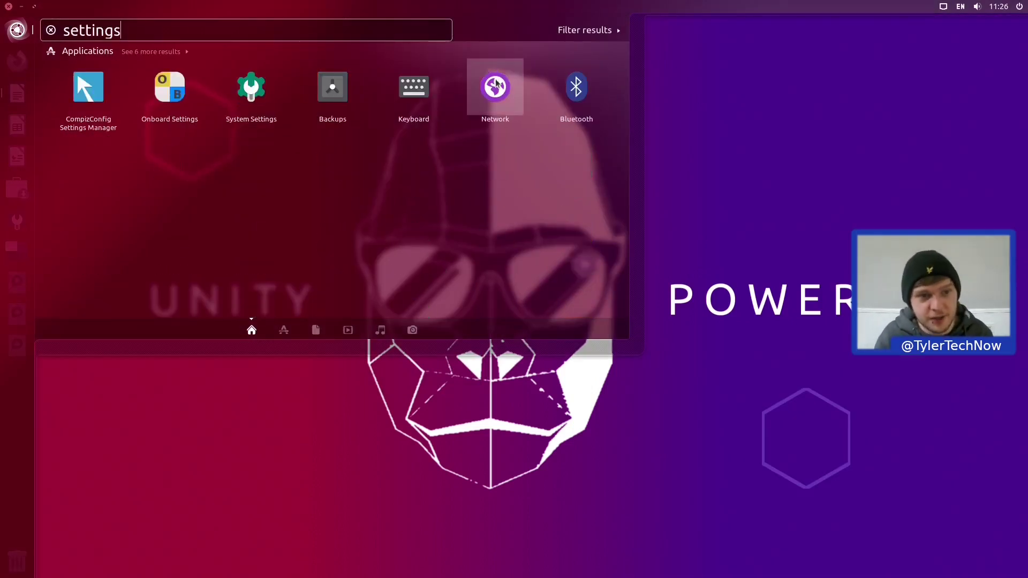
click(249, 99)
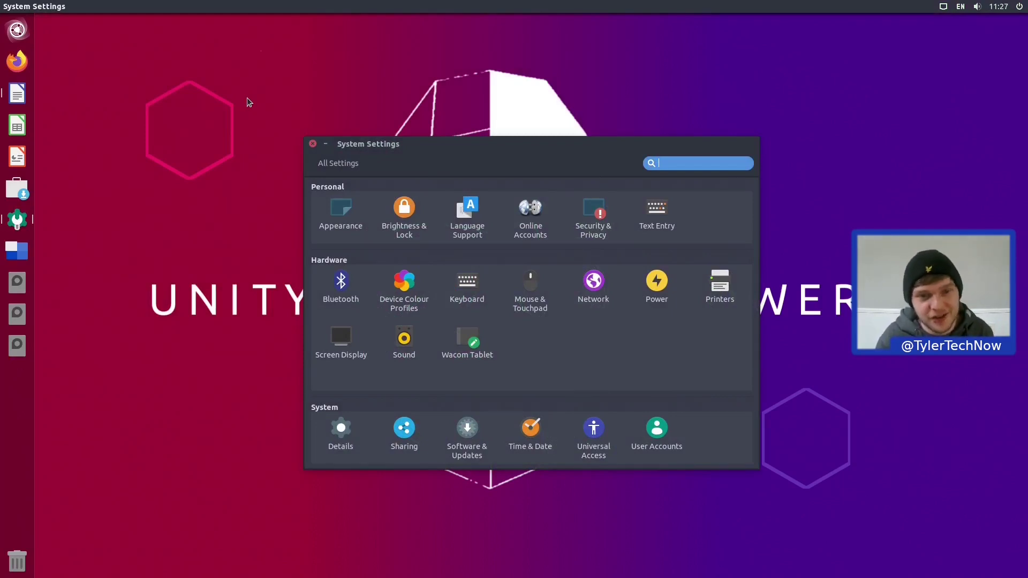
click(336, 219)
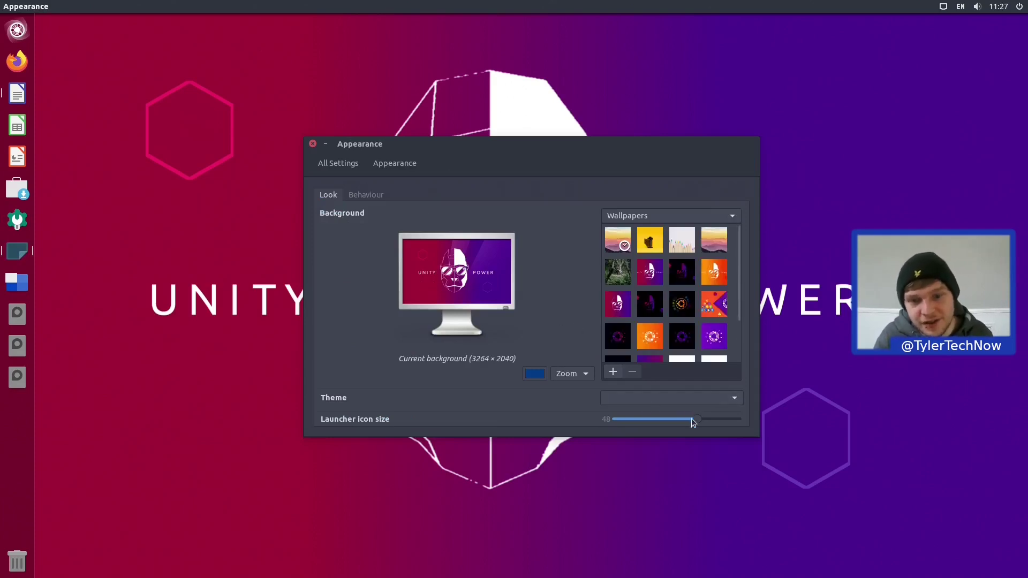
drag(698, 418, 655, 422)
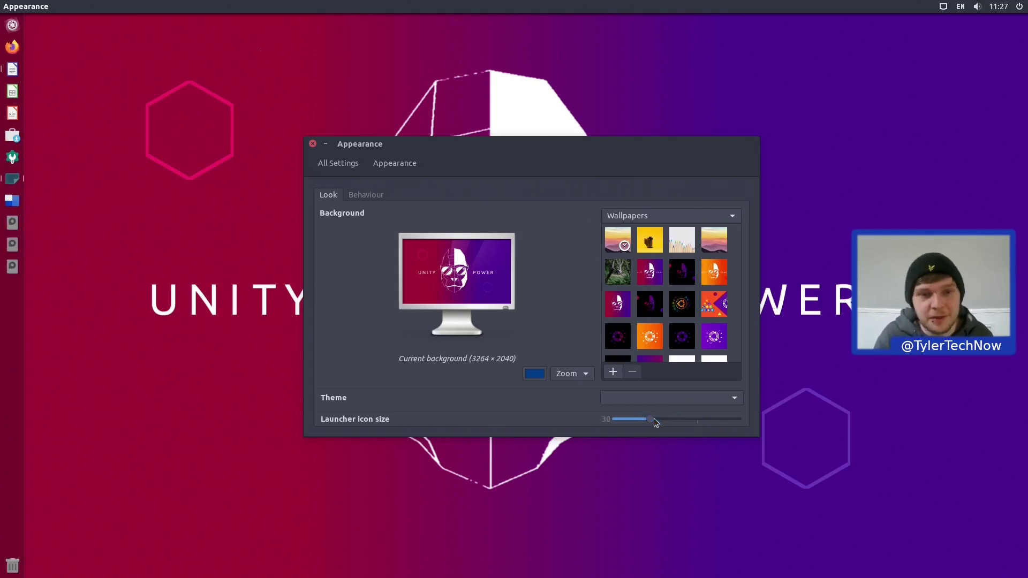
Look through Appearance's Behaviour options and the Screen Display settings, and return to the System Settings overview
click(356, 196)
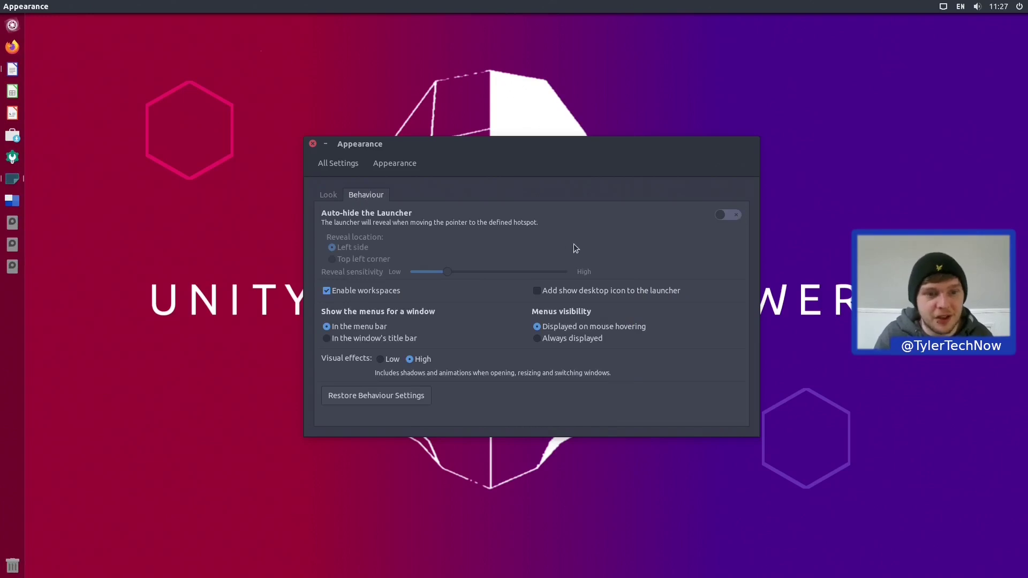
click(328, 195)
click(337, 163)
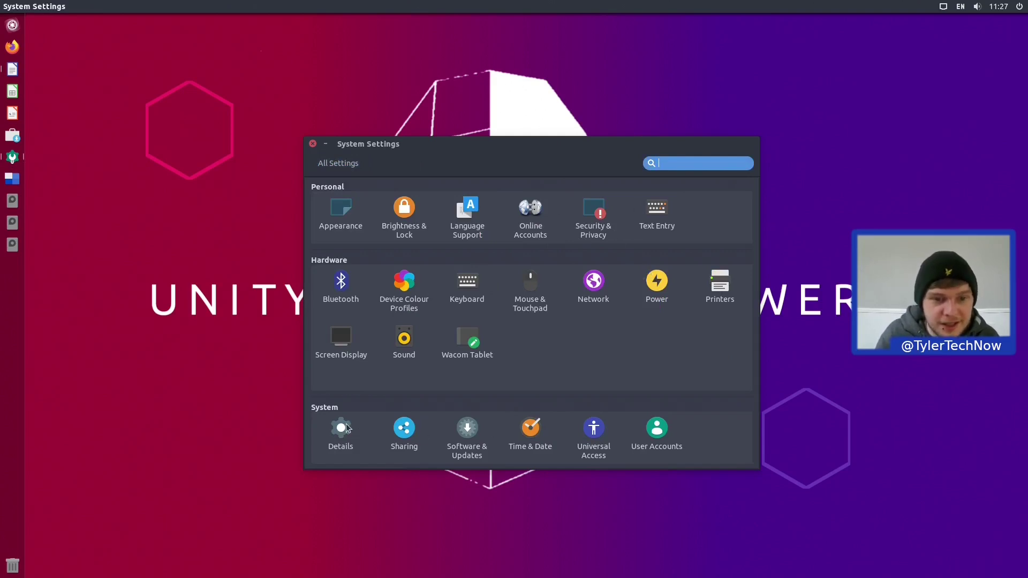
click(345, 345)
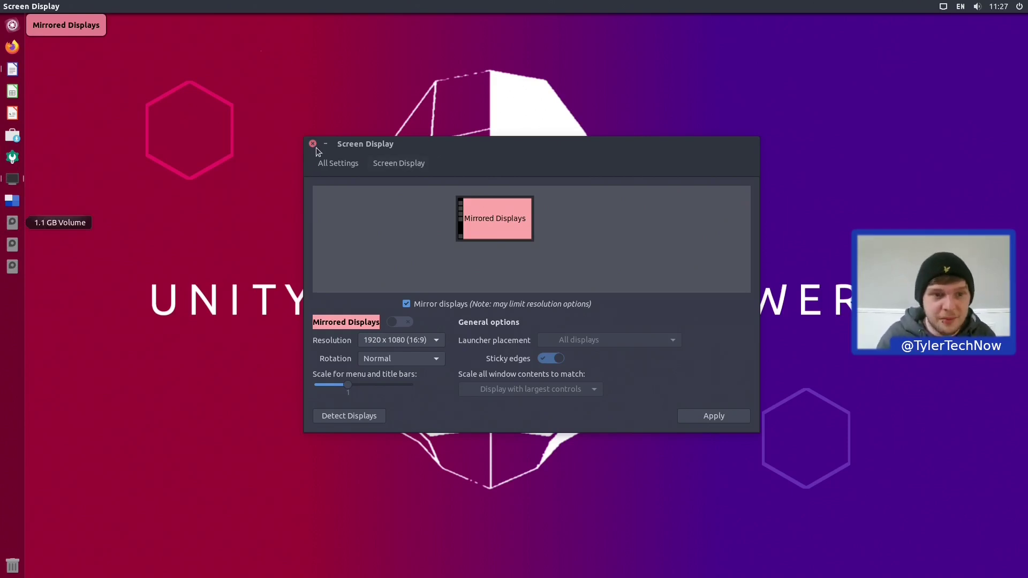
click(340, 168)
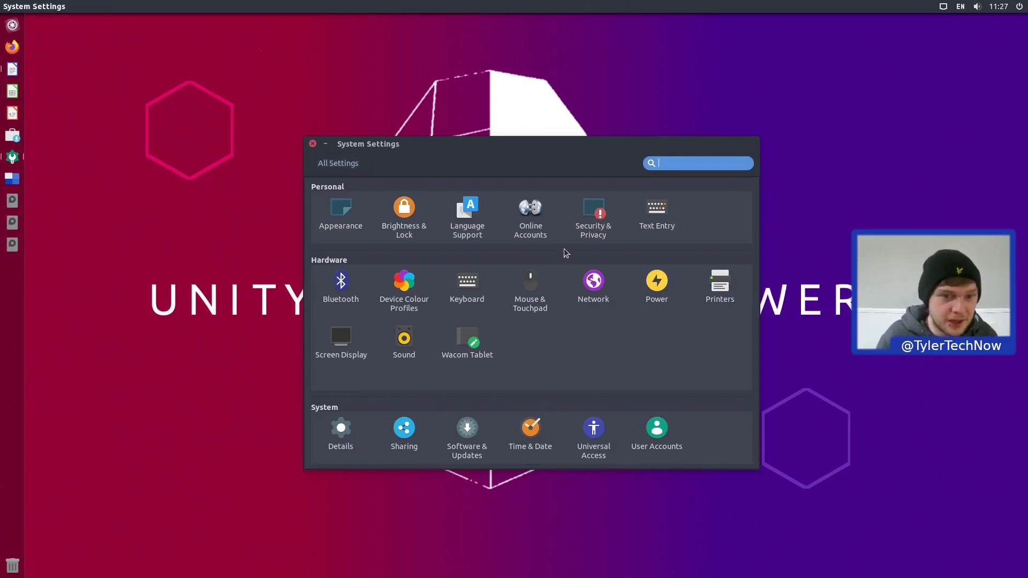
Look through the Keyboard settings' shortcut categories, including Screenshots, System and Typing
click(480, 290)
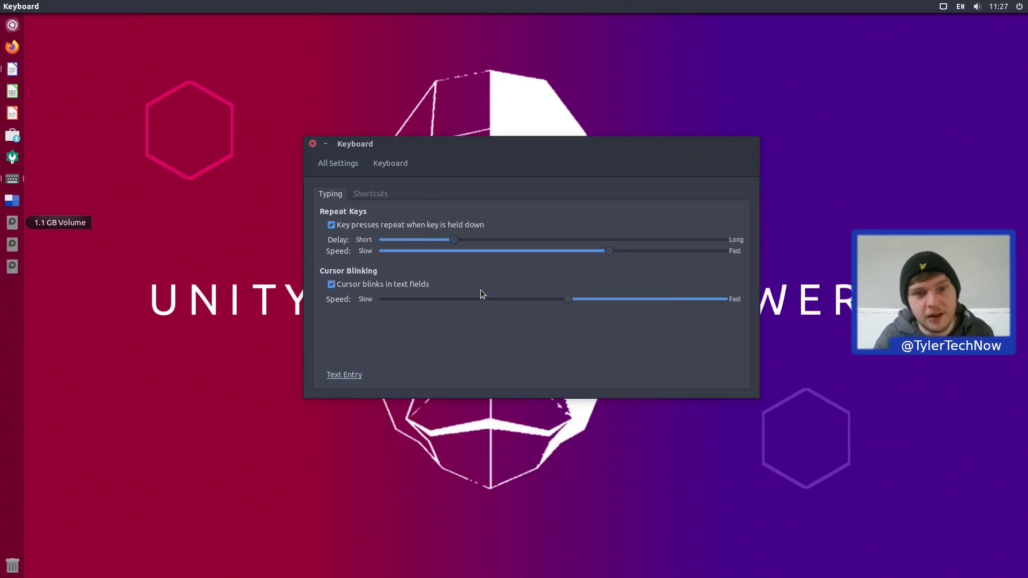
click(371, 194)
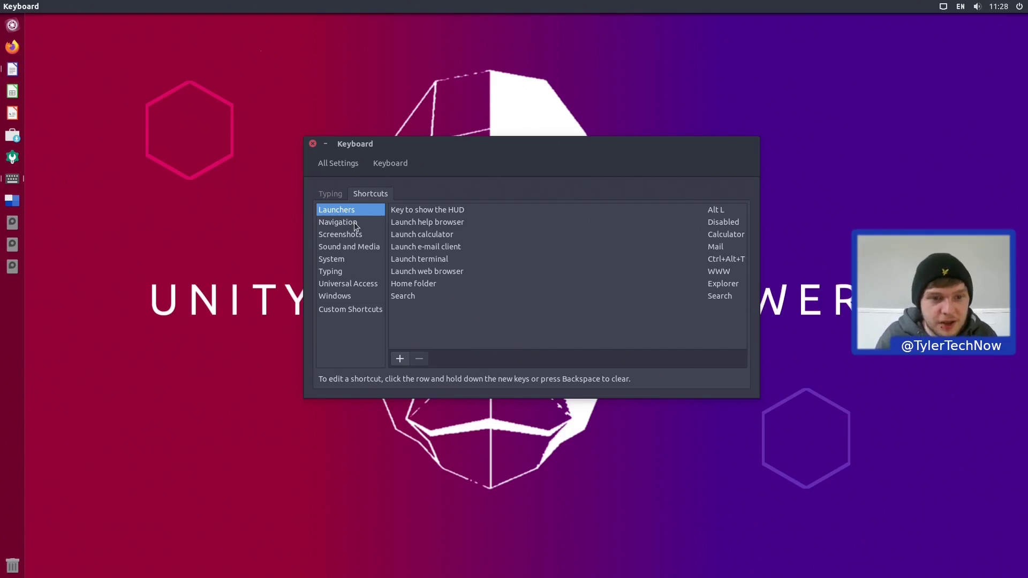
click(362, 233)
click(375, 261)
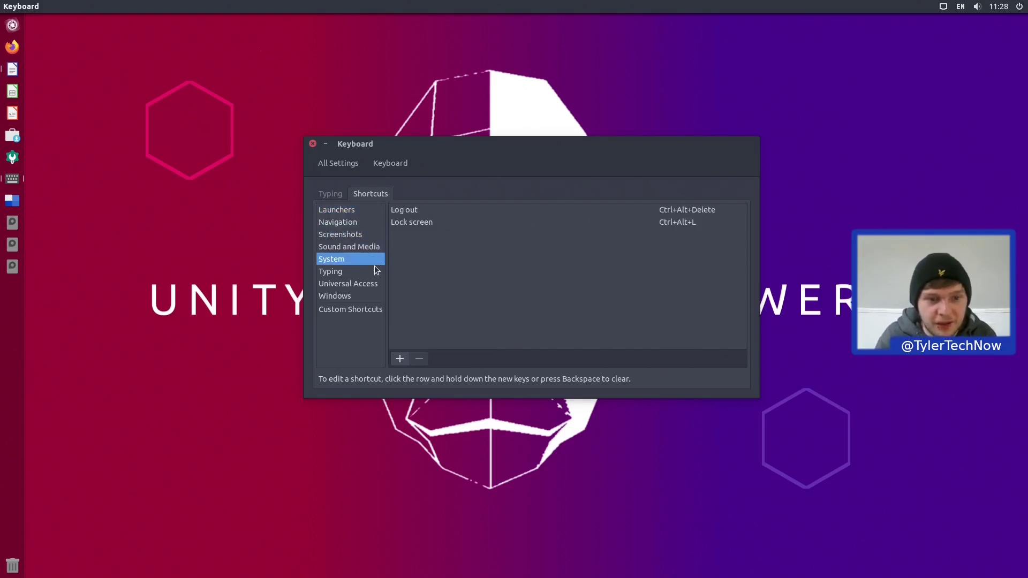
click(376, 272)
click(357, 236)
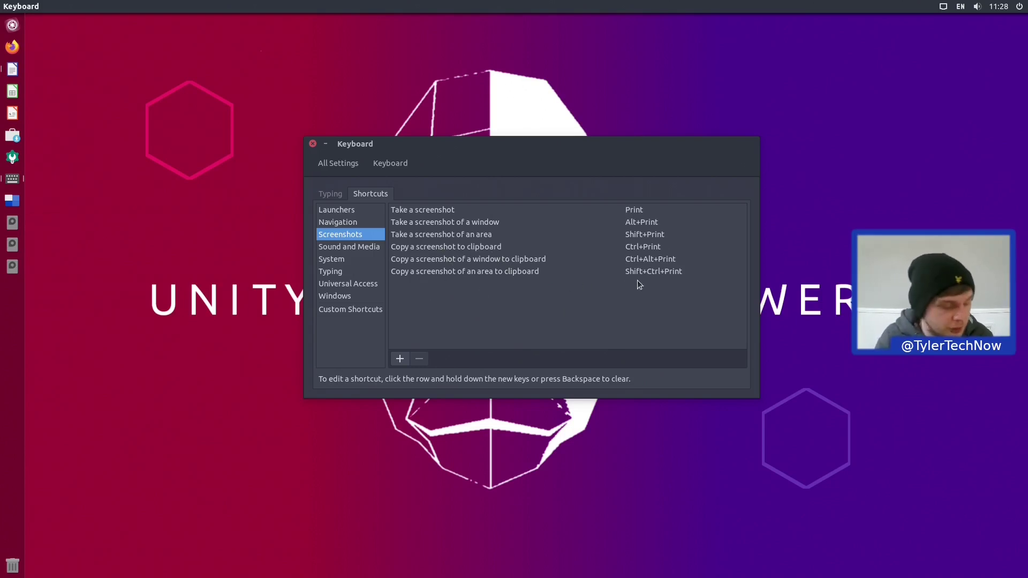
Take an area screenshot enclosing the Keyboard window, and close the Keyboard settings
key(shift+Print)
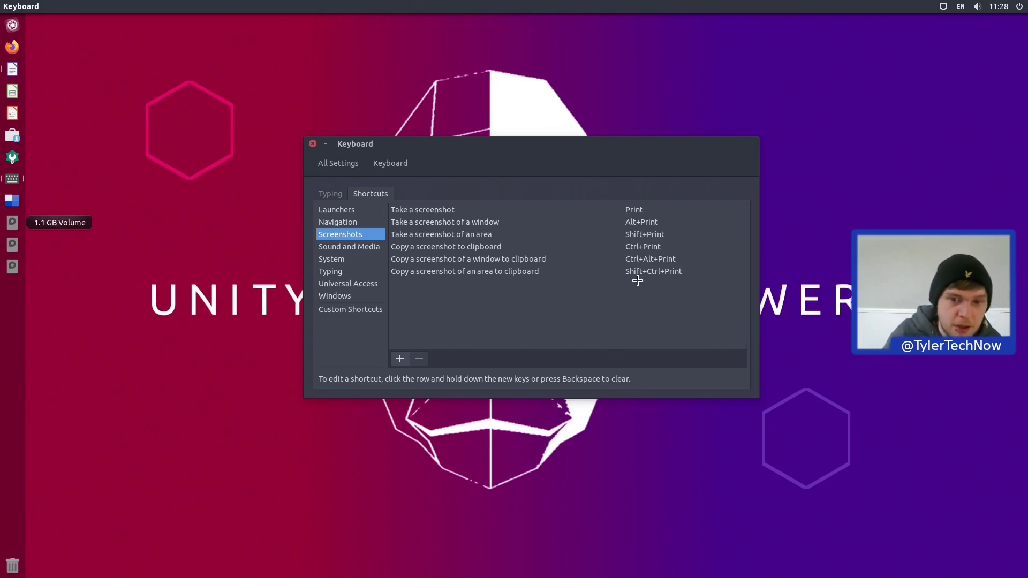
drag(275, 102, 881, 447)
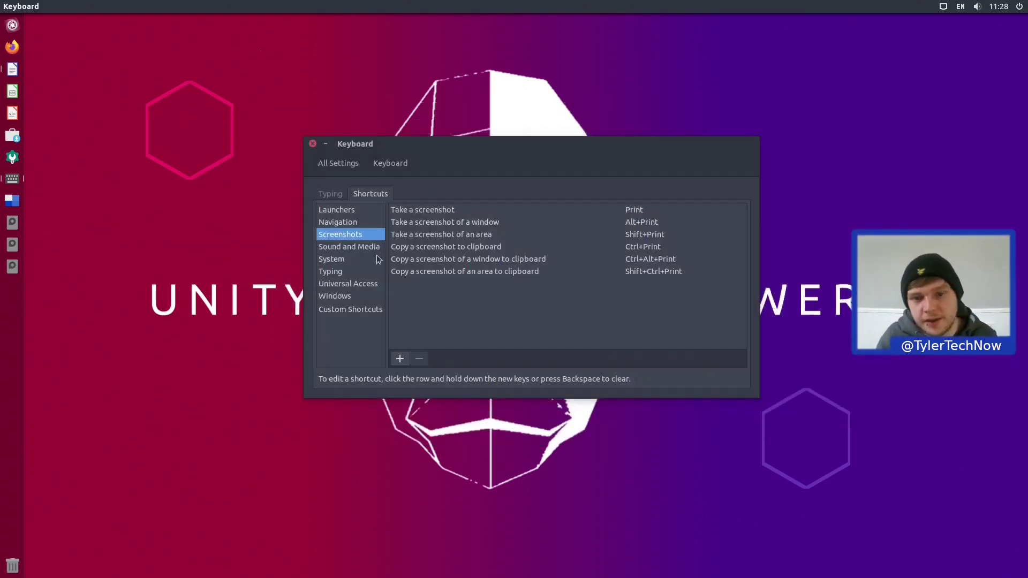
click(313, 144)
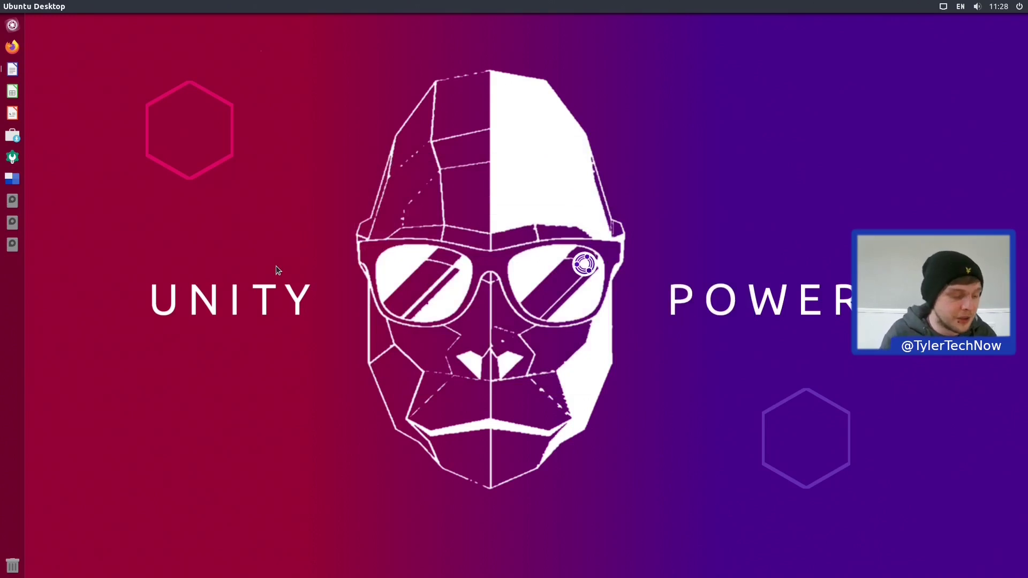
Search the Dash for syn, launch Synaptic Package Manager by authenticating with the account password, and maximize its window
key(super)
text(syn)
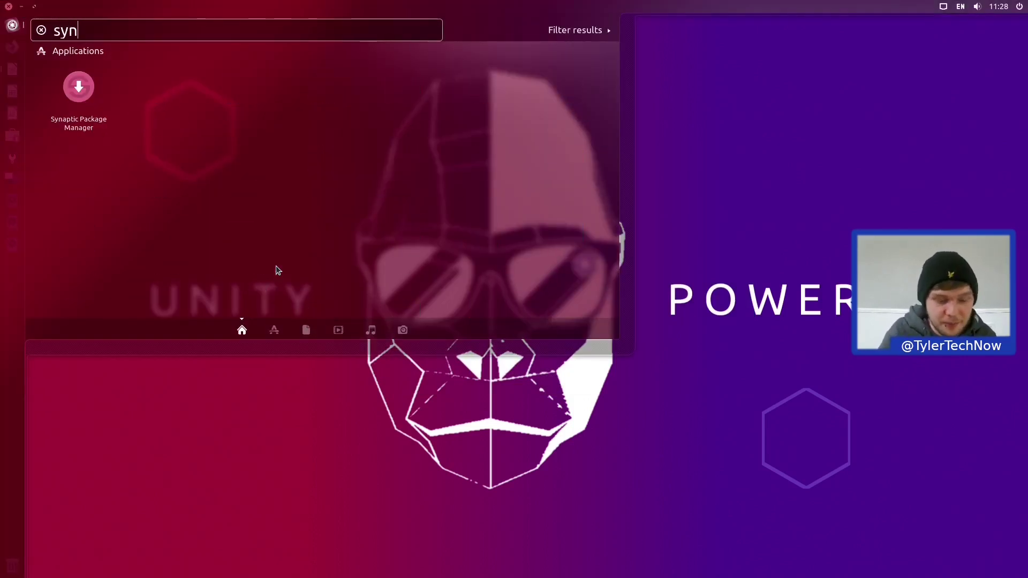
key(Return)
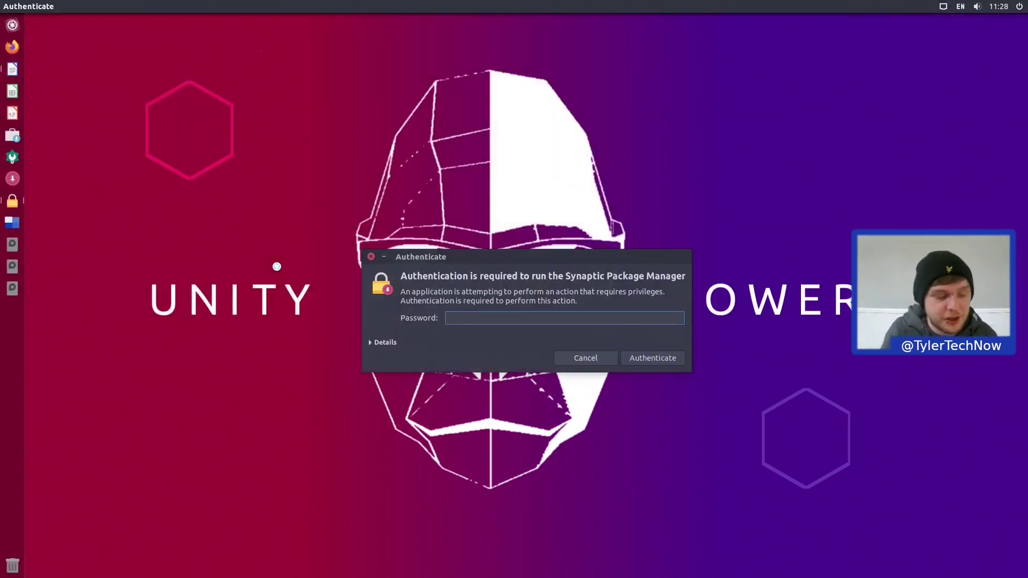
text(*******)
key(Return)
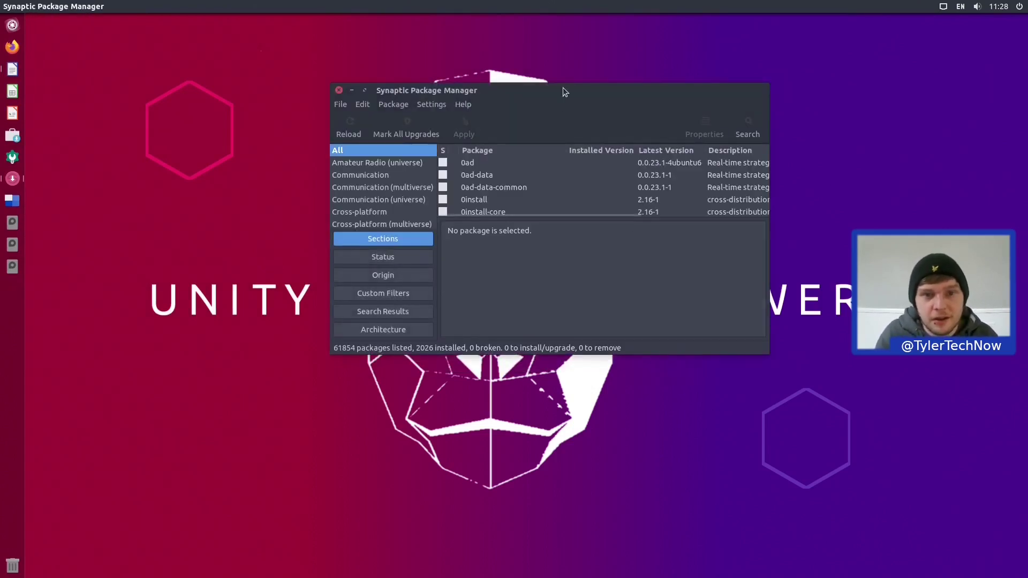
double_click(563, 91)
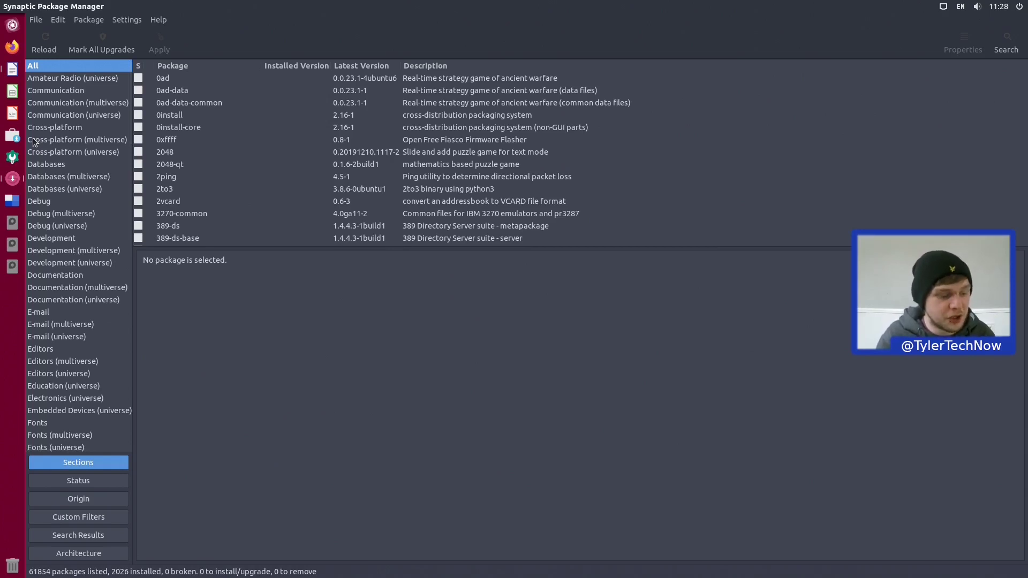
Launch Unity Tweak Tool from the Dash, turn on the launcher's auto-hide and check the auto-hide animation options
key(super)
text(twea)
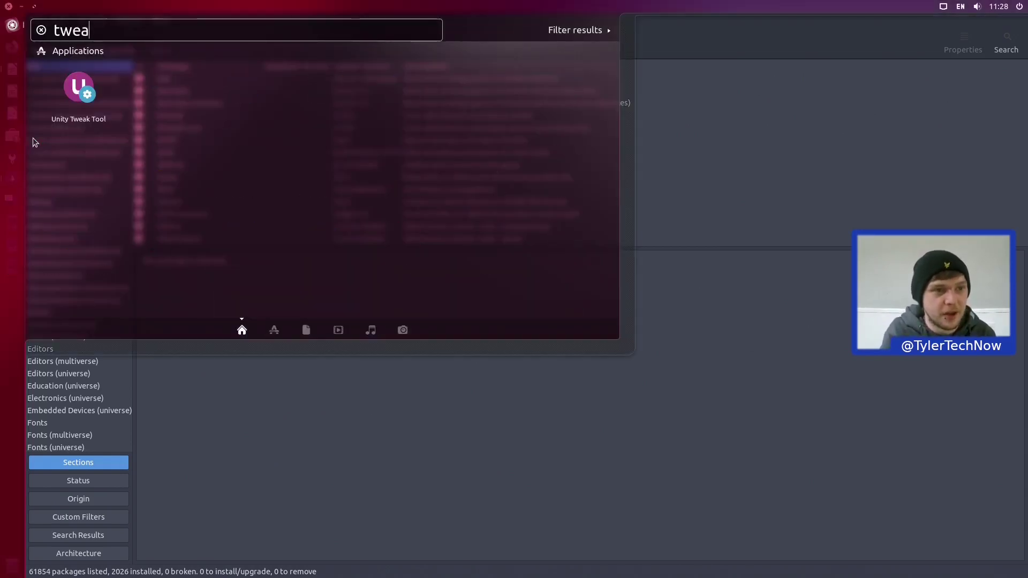
click(59, 90)
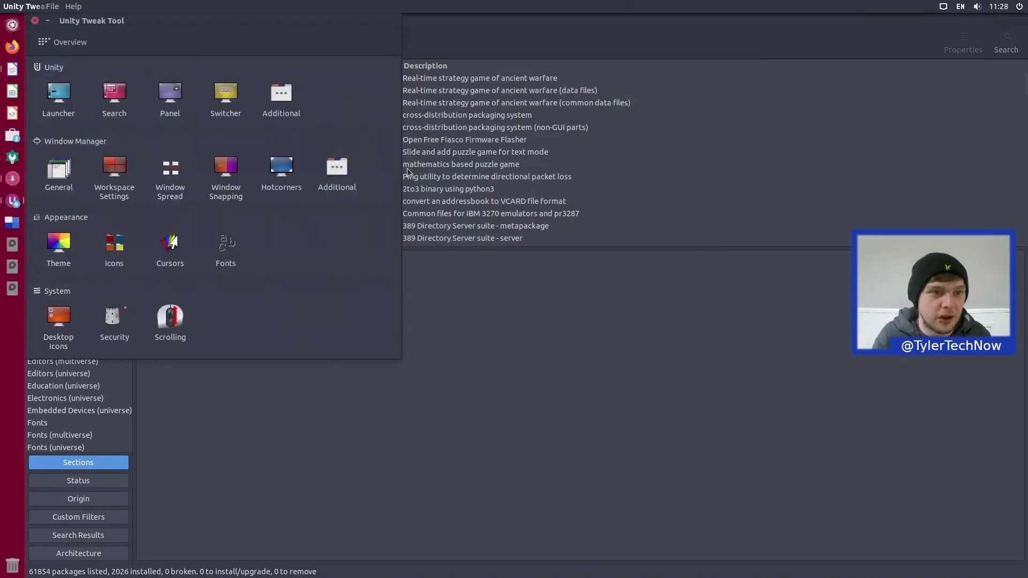
click(58, 95)
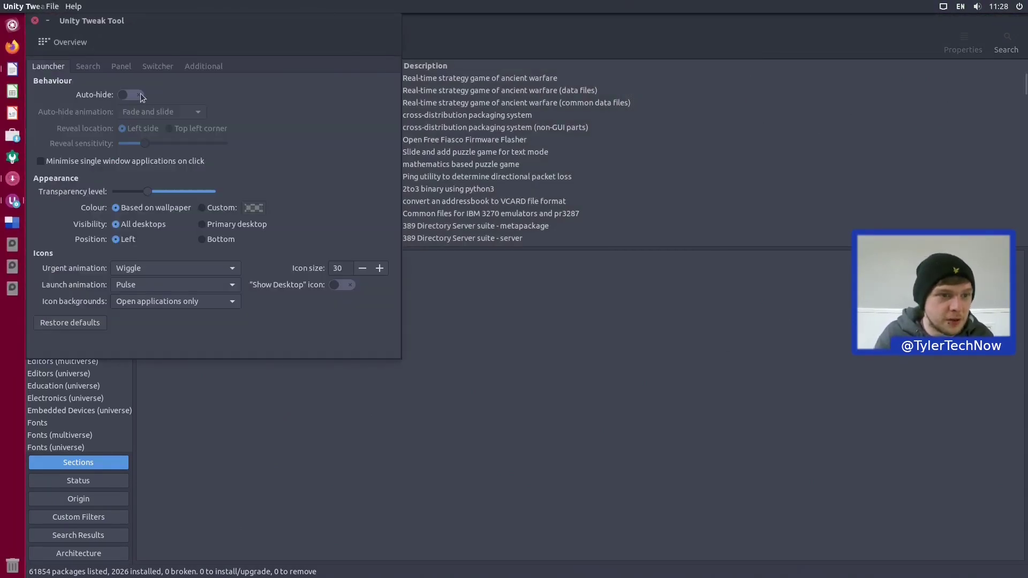
click(125, 93)
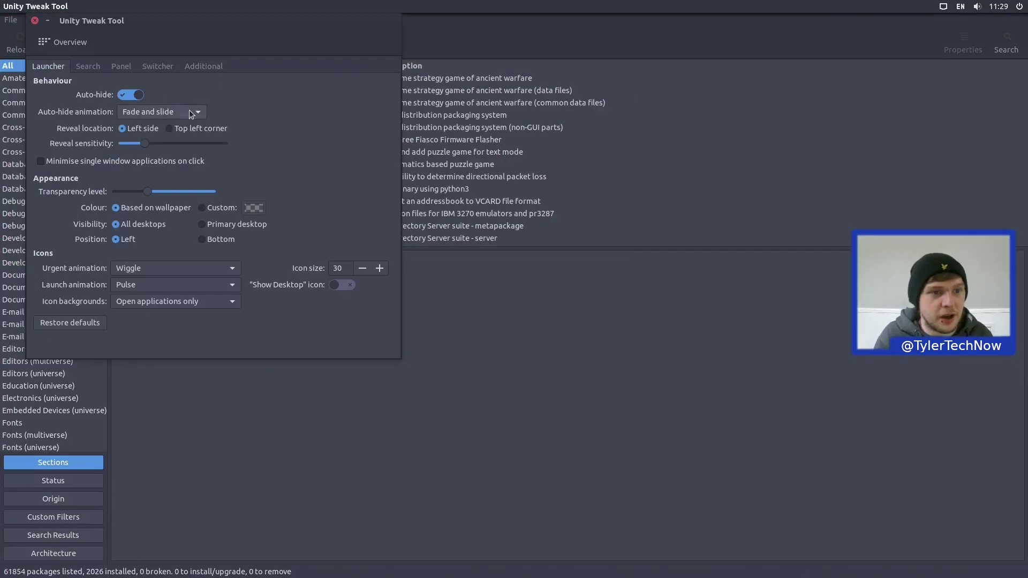
click(192, 112)
click(390, 130)
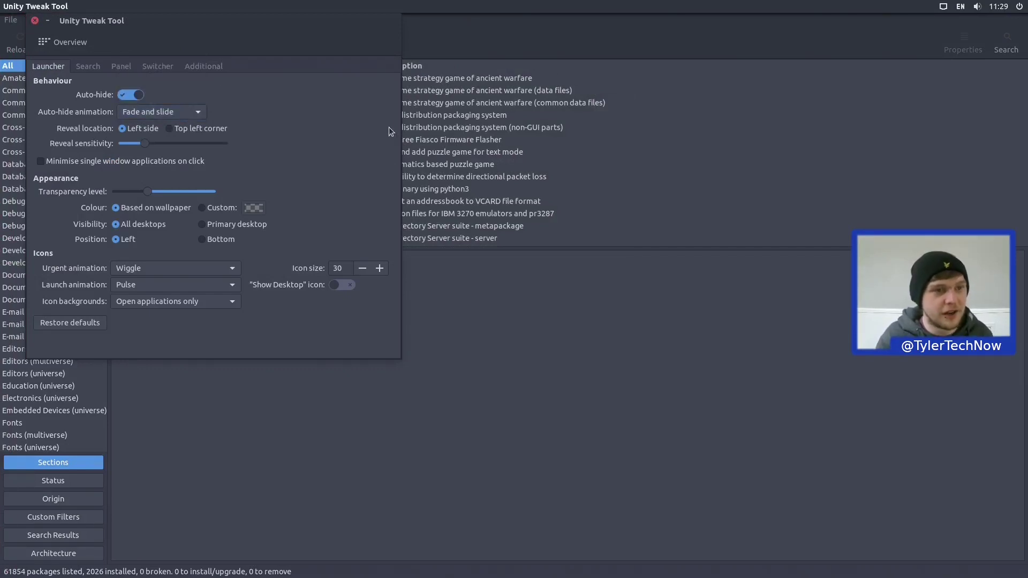
Move Unity Tweak Tool away from the screen edge, unmaximize Synaptic and try revealing the hidden launcher
drag(254, 25, 424, 62)
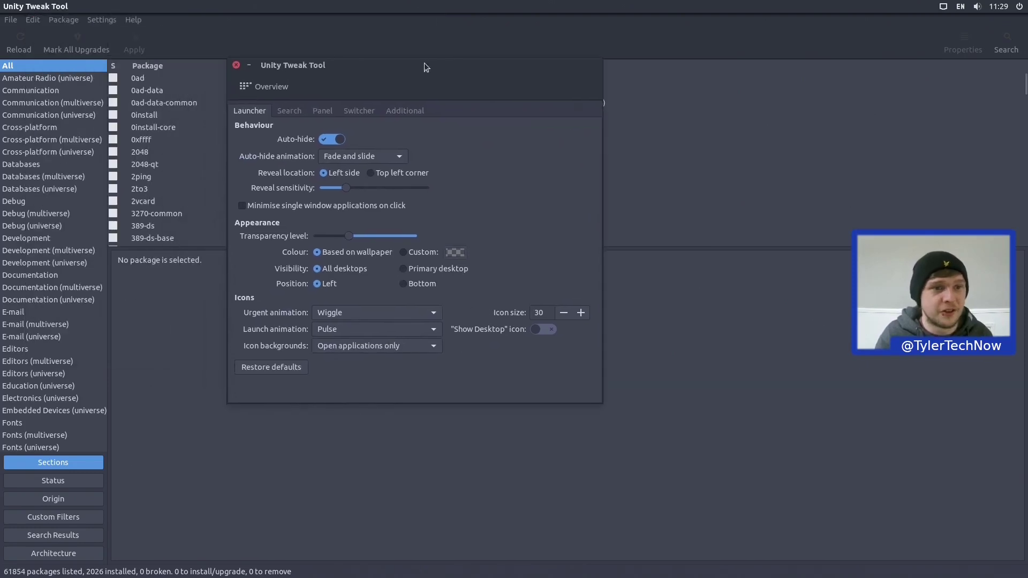
click(320, 23)
key(ctrl+super+Down)
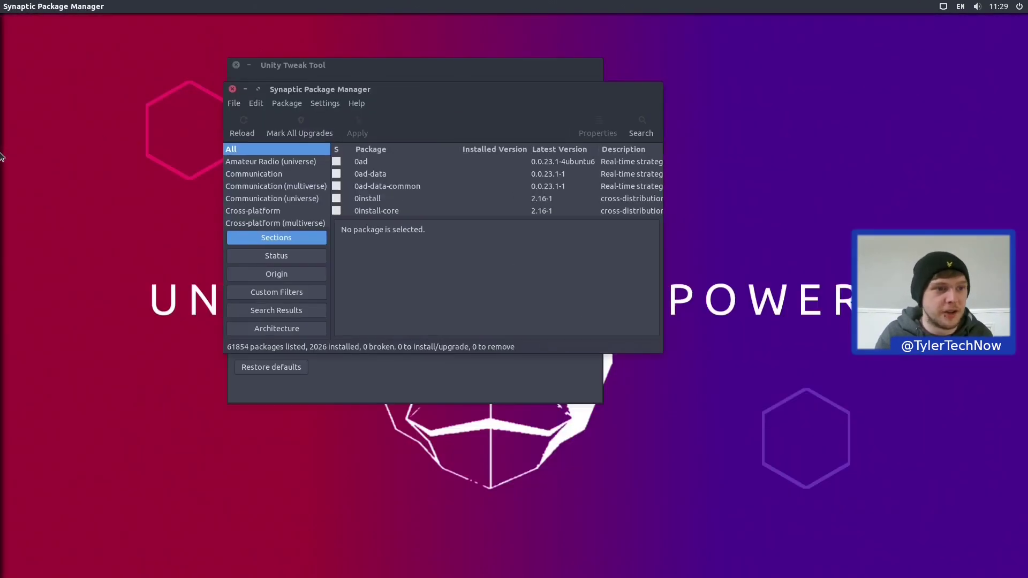
mouse_move(1, 156)
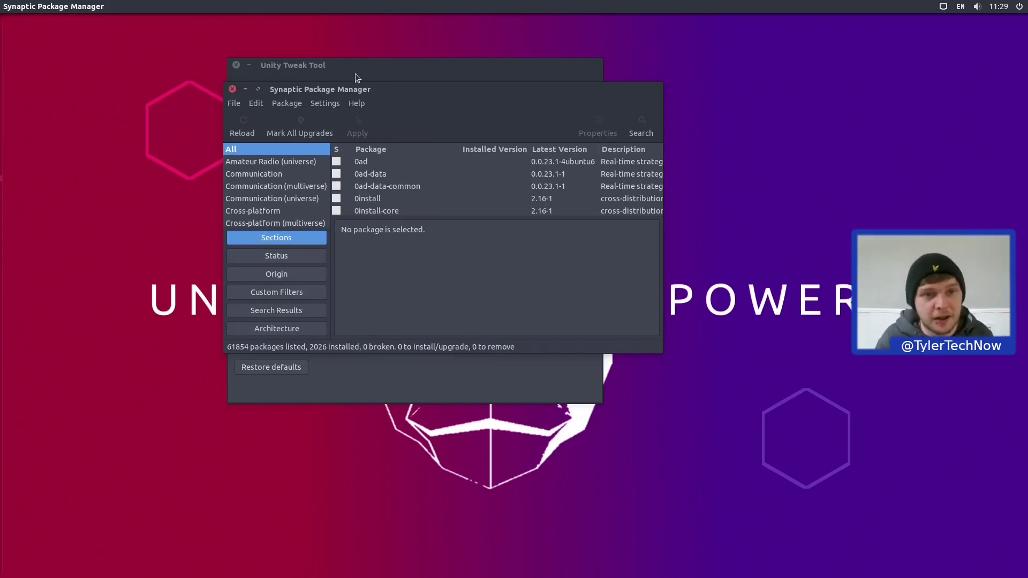
Turn off the launcher's auto-hide, close Unity Tweak Tool and maximize Synaptic Package Manager again
click(356, 69)
click(333, 139)
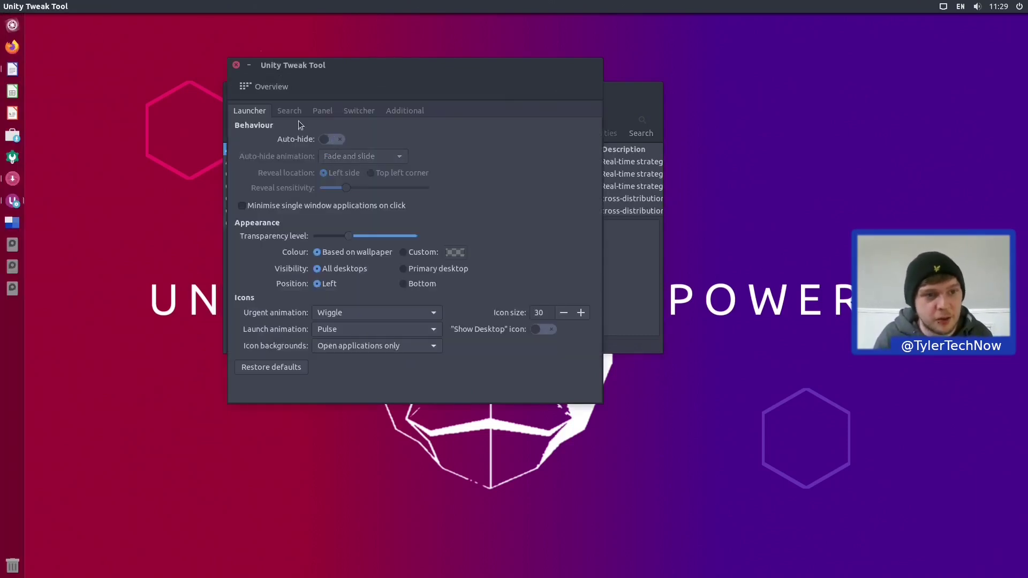
click(236, 65)
double_click(499, 88)
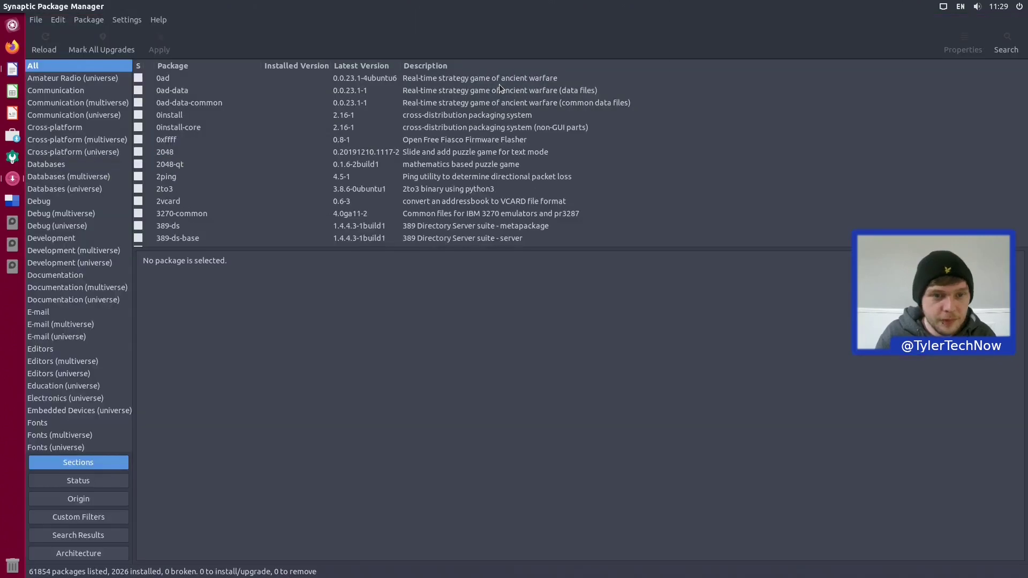
Search the packages for "gnome games" and mark aisleriot and gnome-sudoku for complete removal
click(1006, 43)
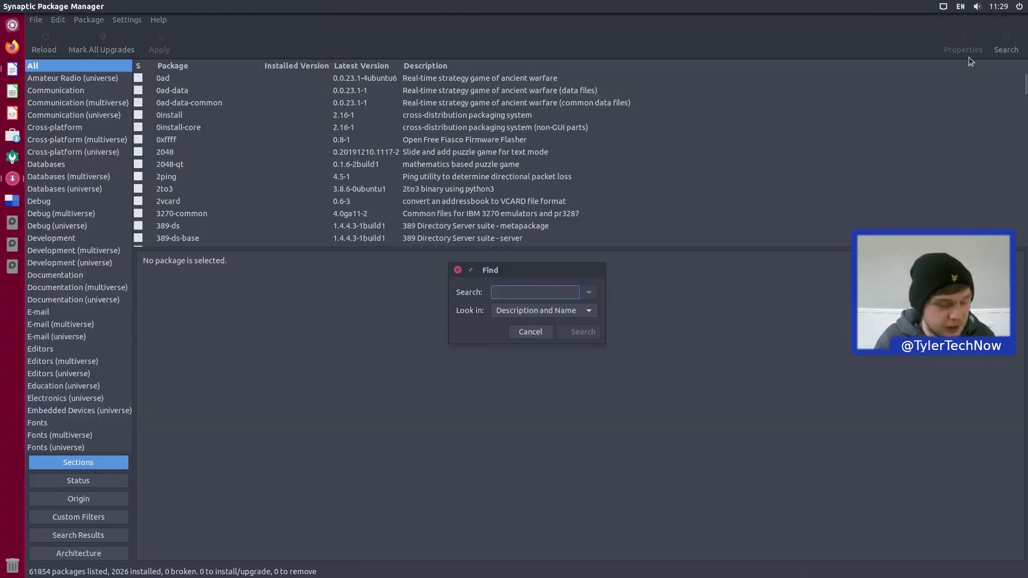
text(gnome-tweaks)
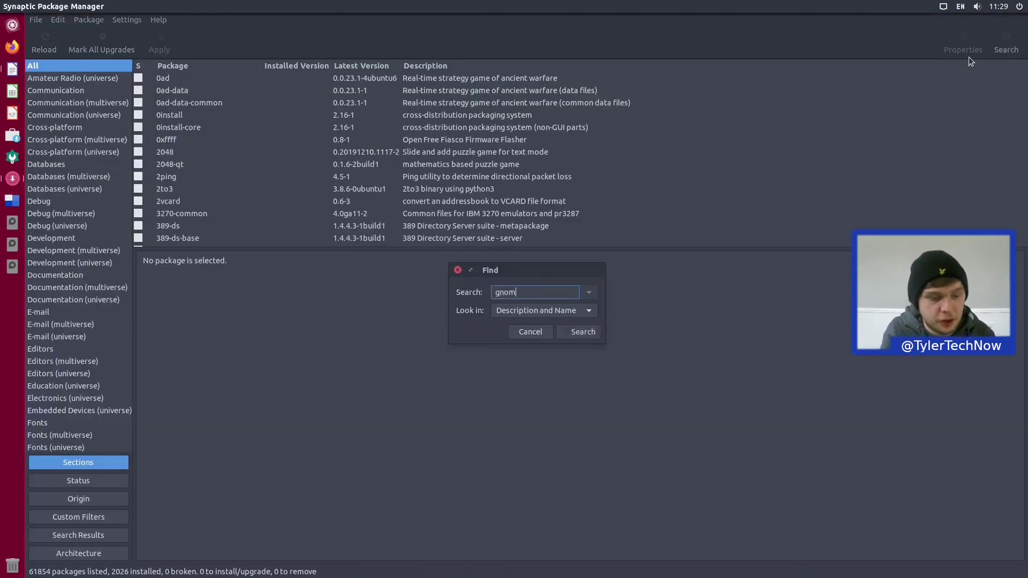
key(Return)
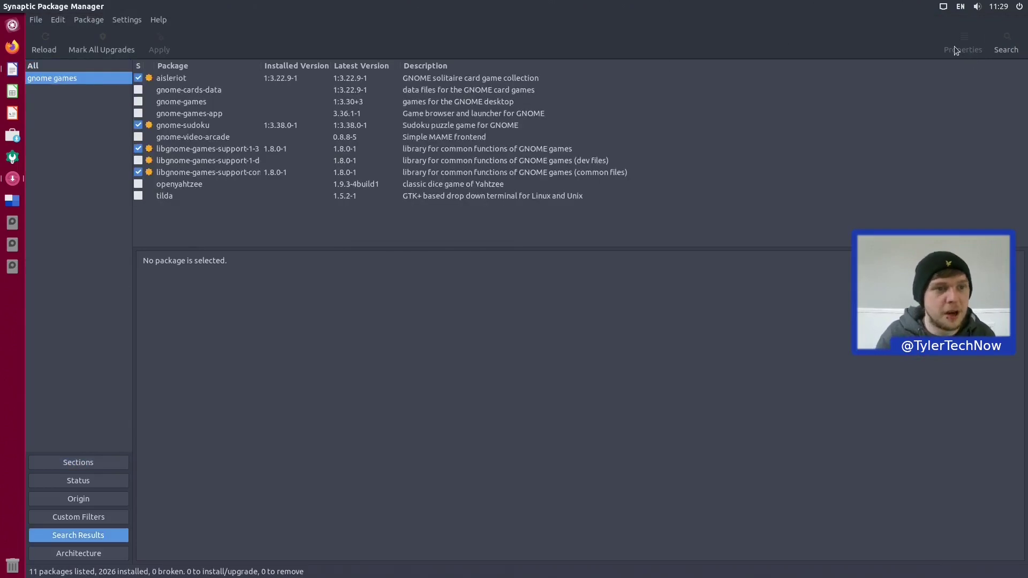
click(180, 79)
right_click(180, 79)
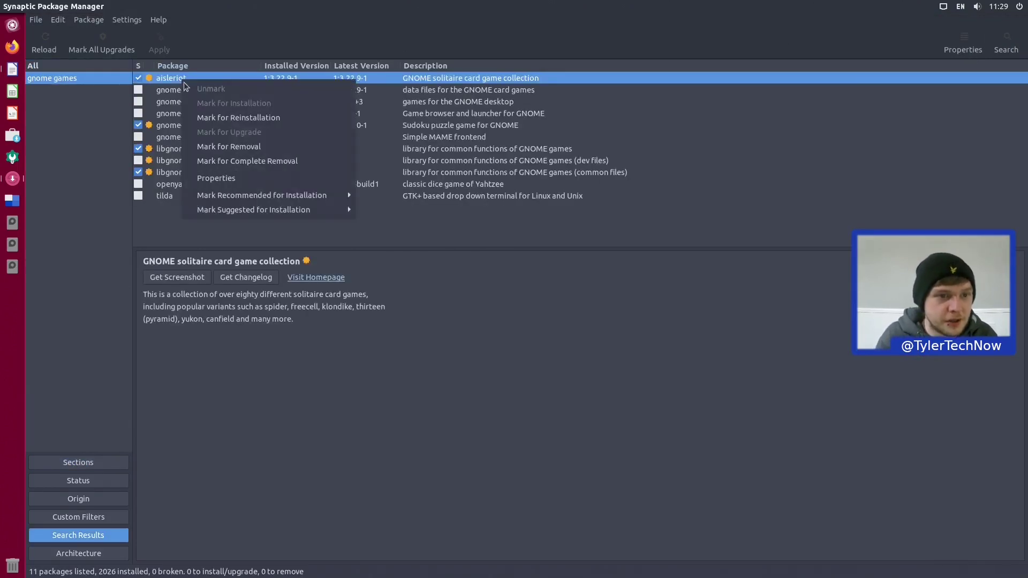
click(266, 159)
click(204, 127)
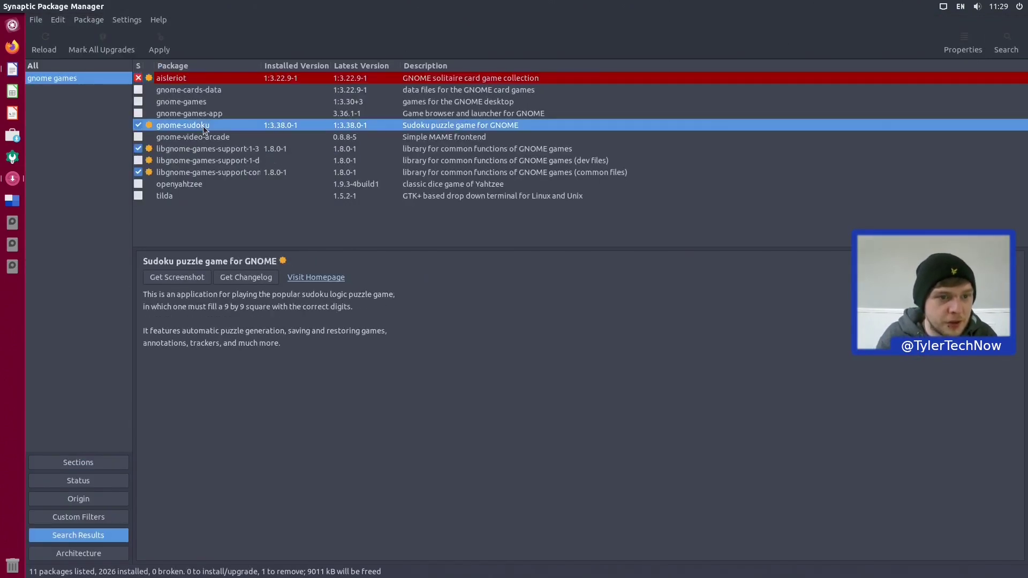
right_click(203, 127)
click(250, 208)
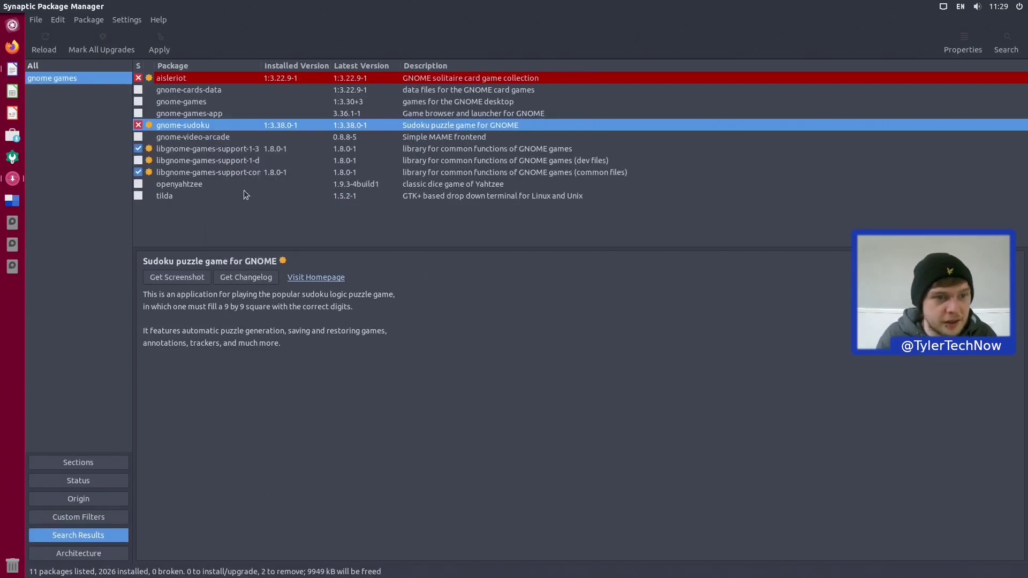
Mark libgnome-games-support-1-3 and its common-files package for complete removal, accepting the required removal of gnome-mines
right_click(193, 150)
click(260, 227)
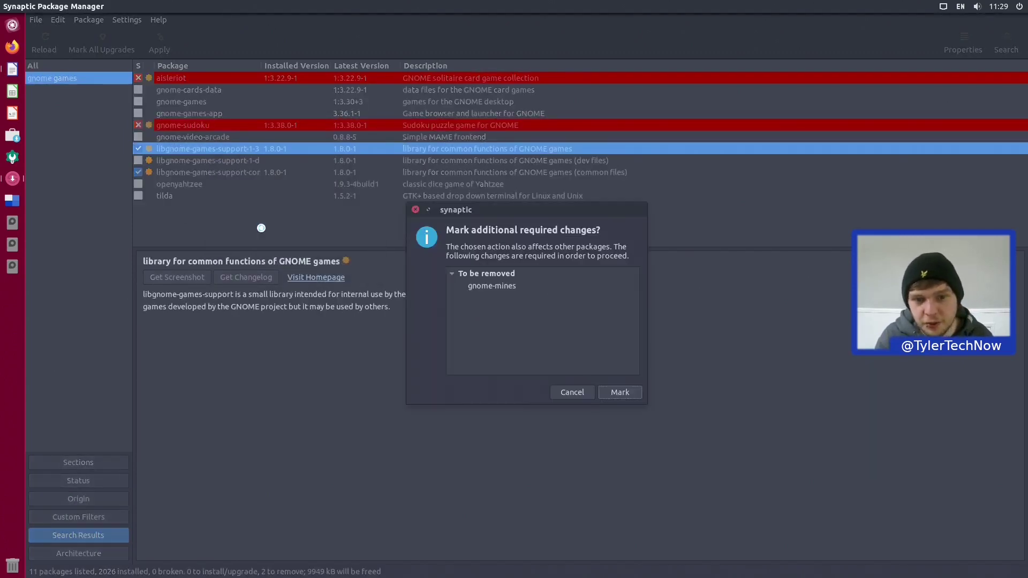
click(621, 393)
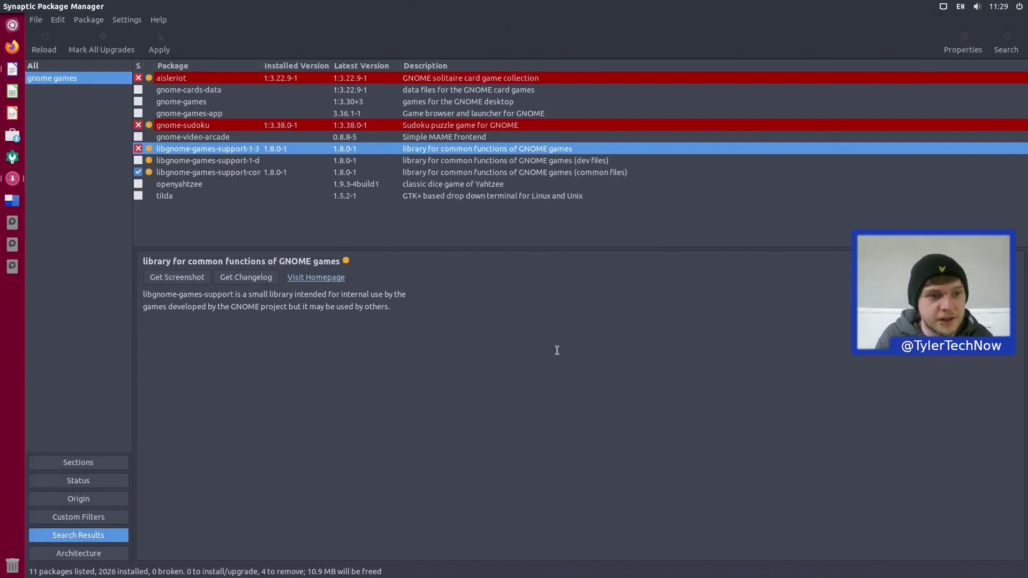
click(245, 170)
right_click(245, 170)
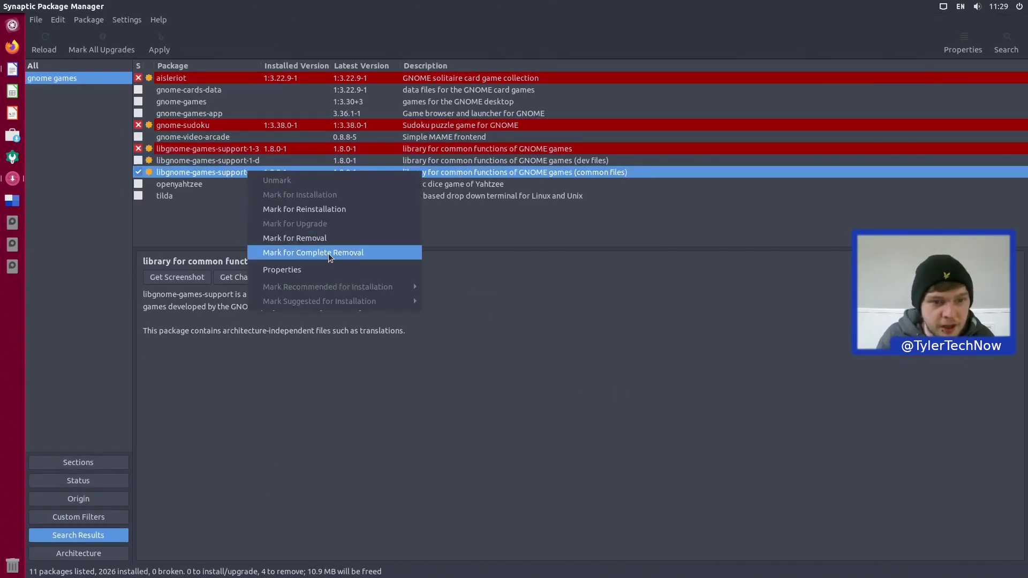
click(328, 252)
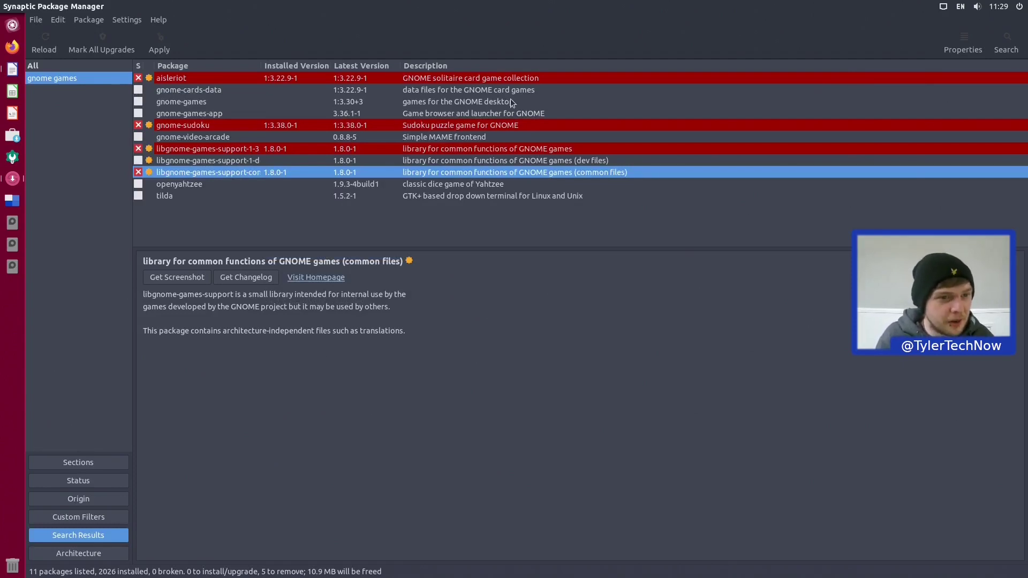
Search the packages for "flatpak" and mark the flatpak package for installation, accepting the required libostree-1-1
click(1004, 41)
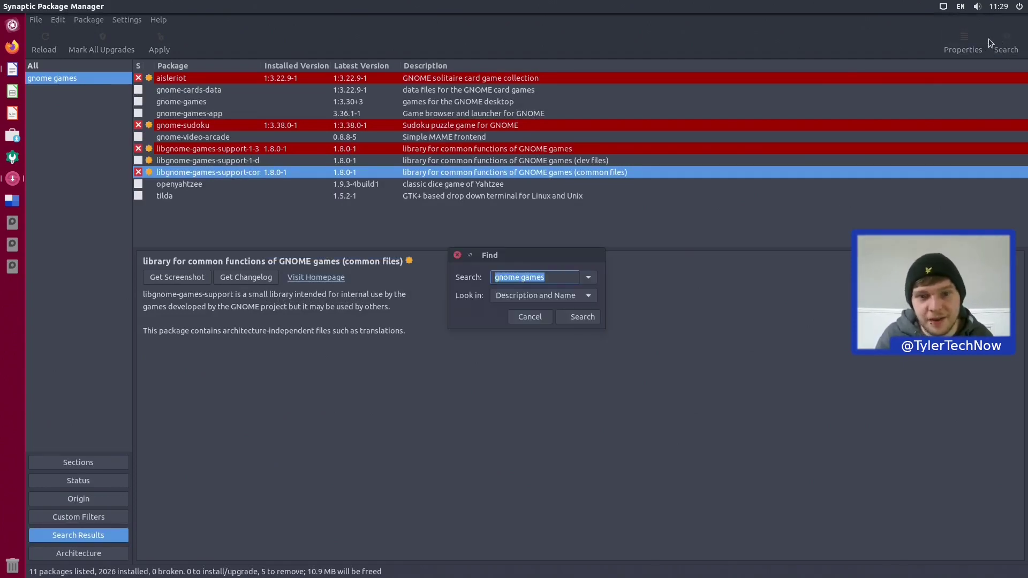
text(flatpak)
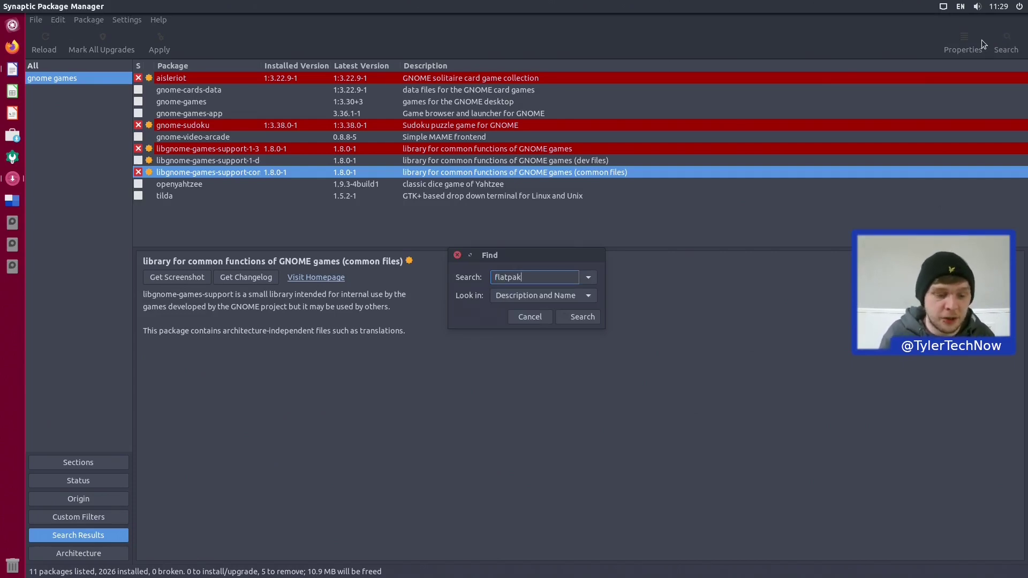
key(Return)
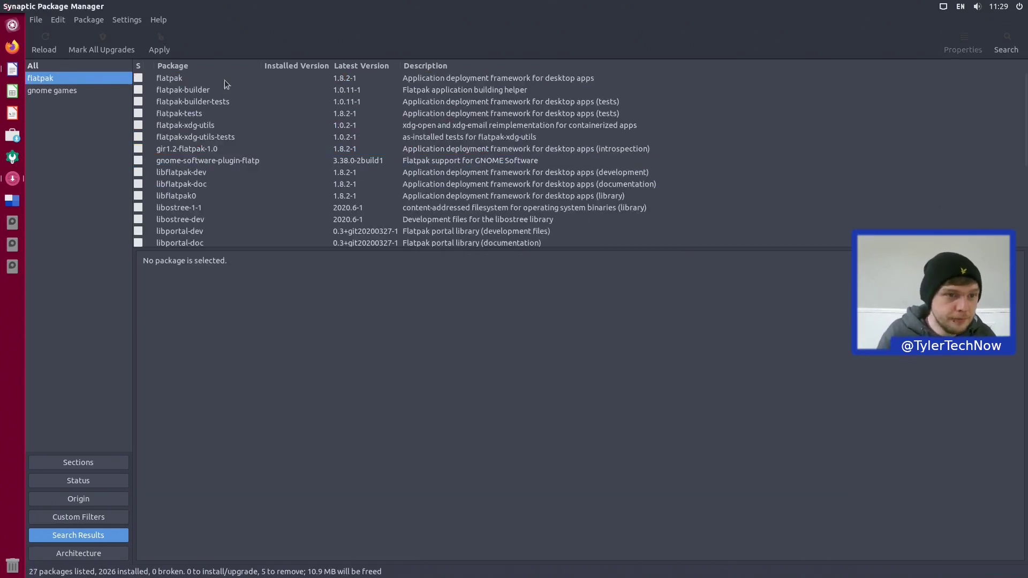
right_click(223, 79)
click(278, 100)
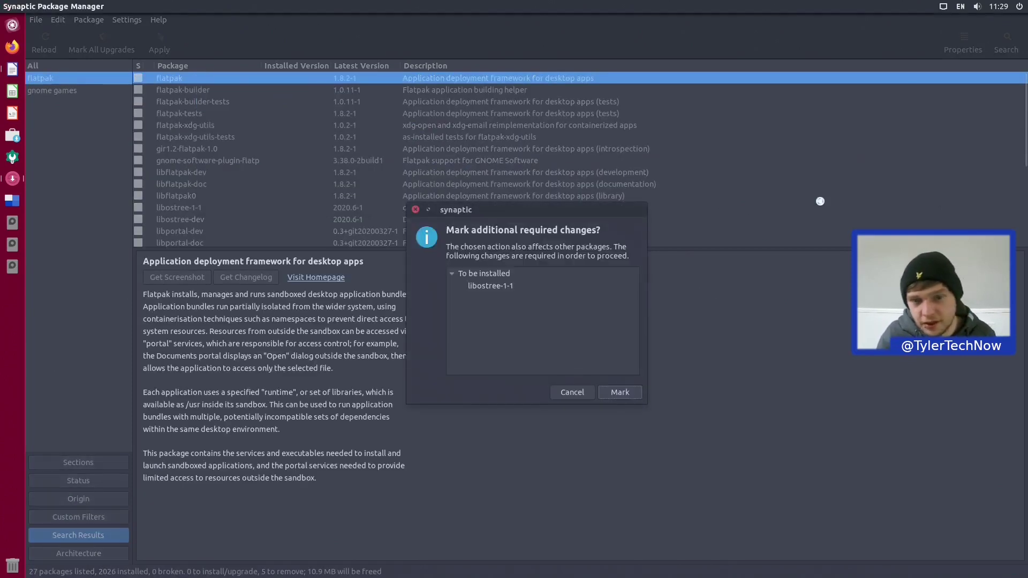
click(620, 392)
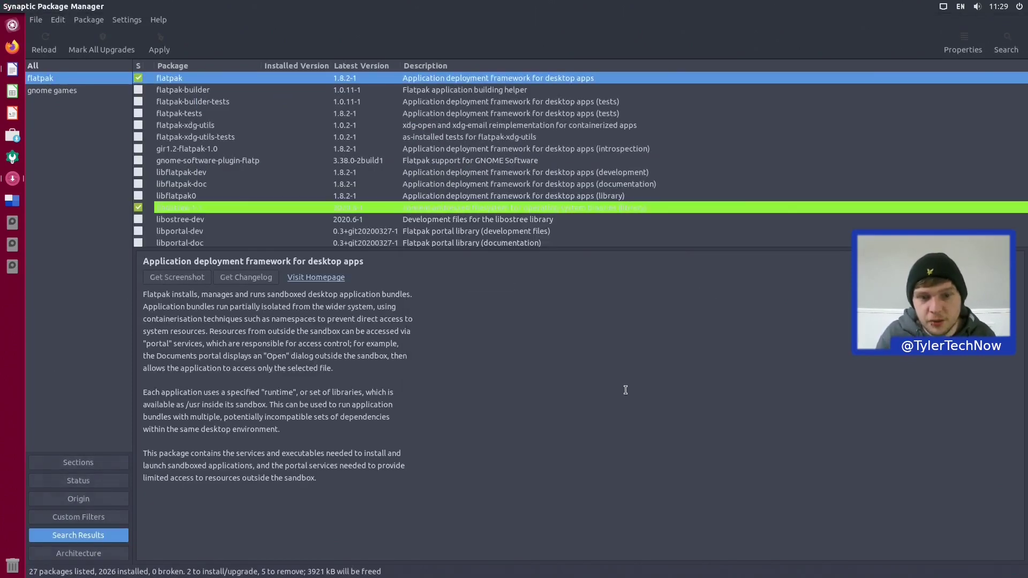
Search the packages for "gimp" and mark the gimp package for installation, accepting its additional required packages
click(1001, 41)
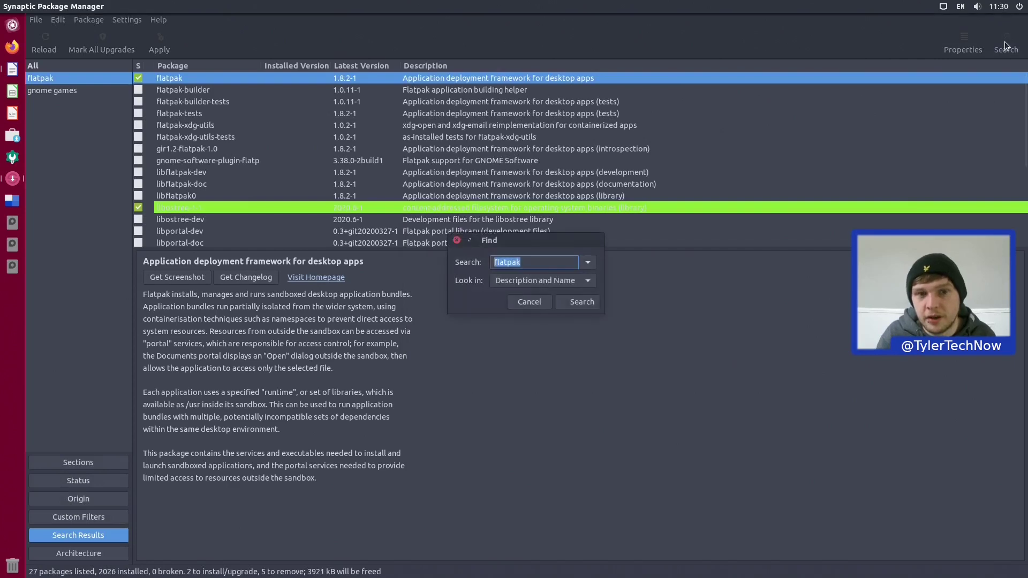
text(gnome)
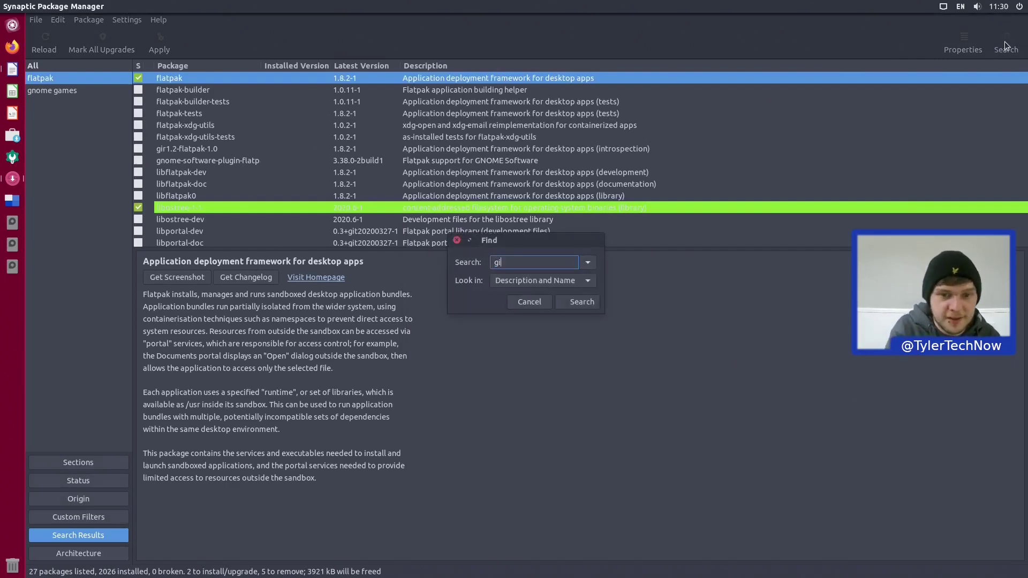
key(Return)
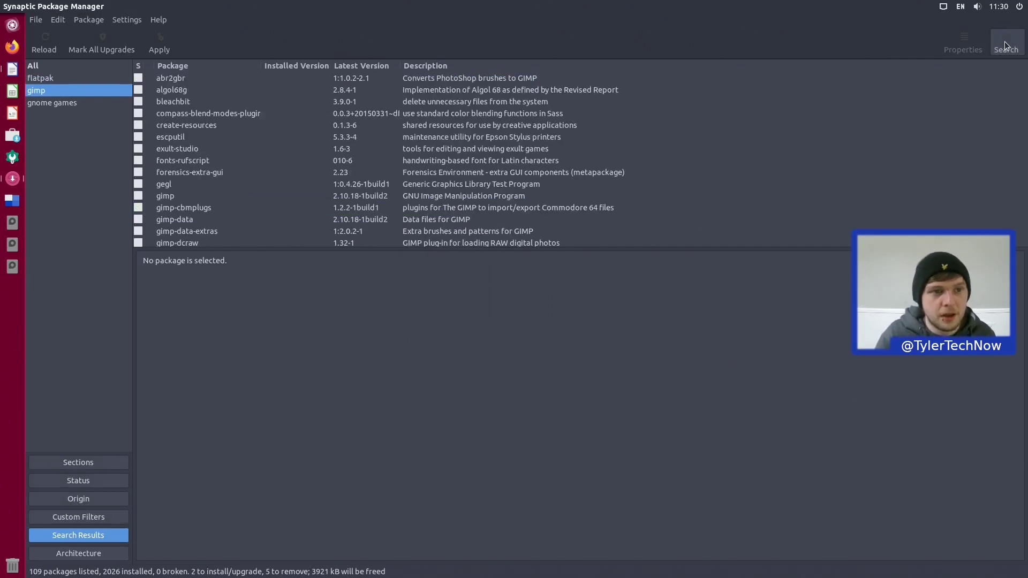
click(181, 197)
right_click(181, 197)
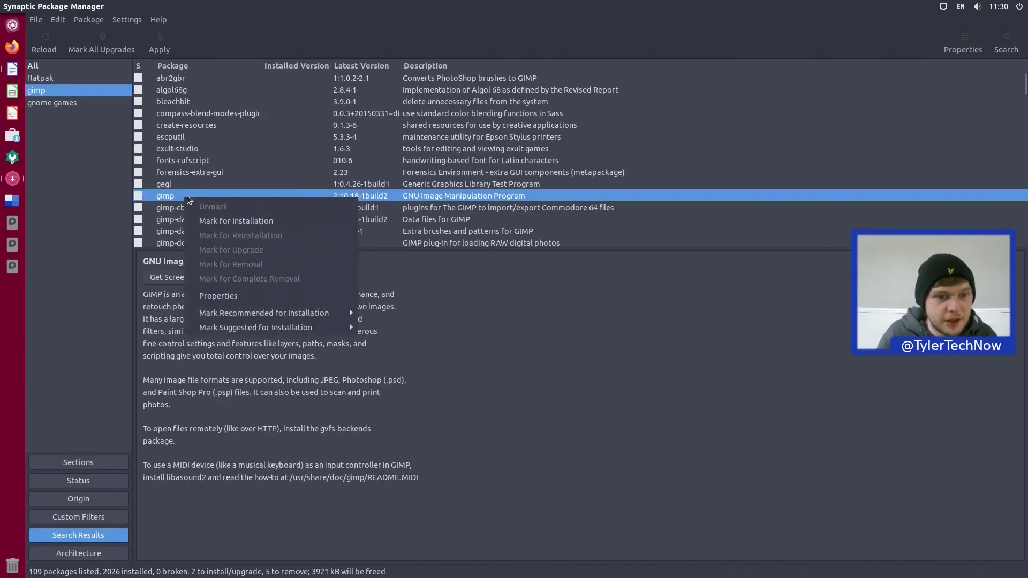
click(246, 223)
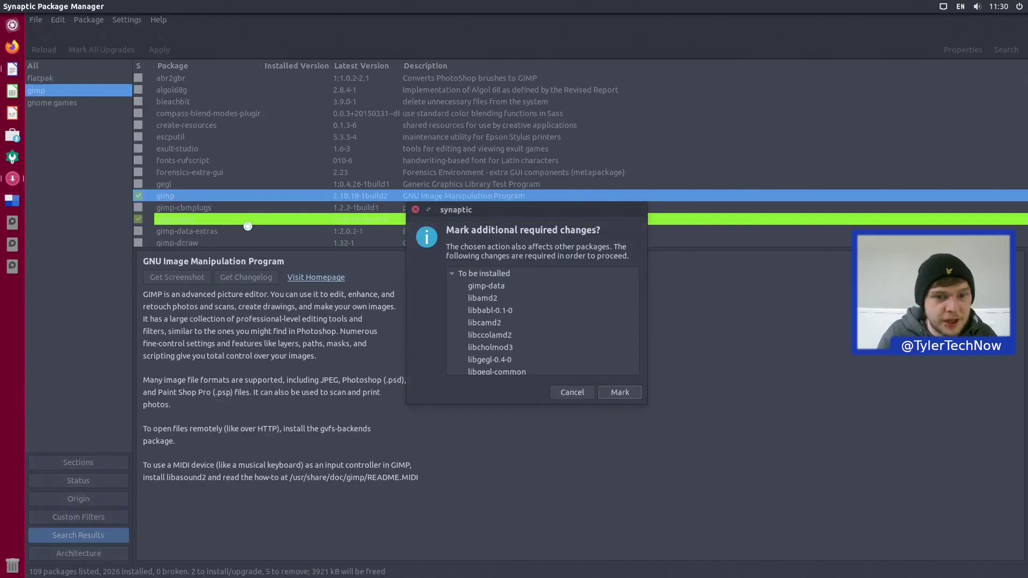
click(621, 392)
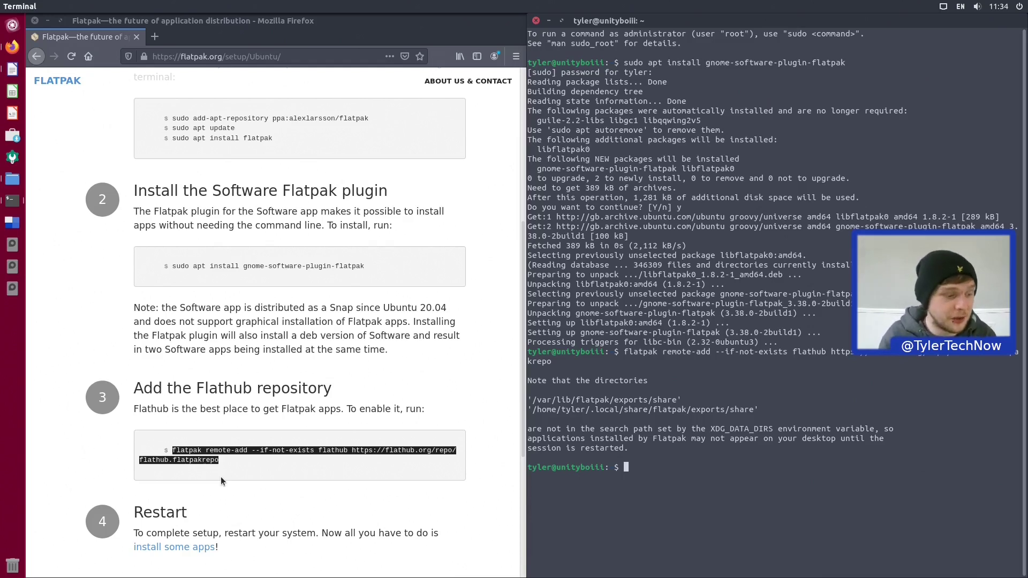
key(alt)
key(Escape)
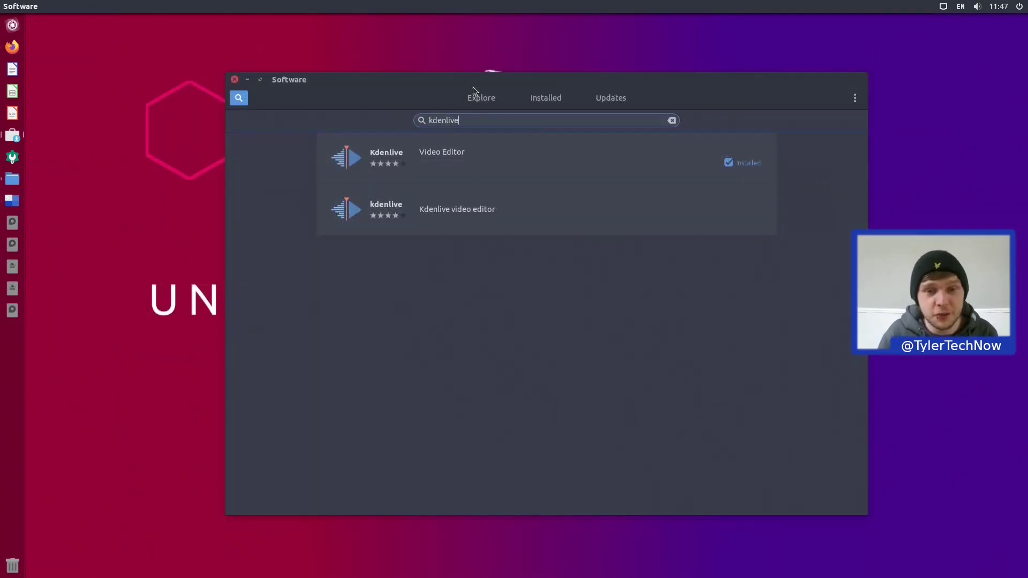
Compare the available sources for the installed Kdenlive entry and the second kdenlive entry in the Software search results
click(516, 173)
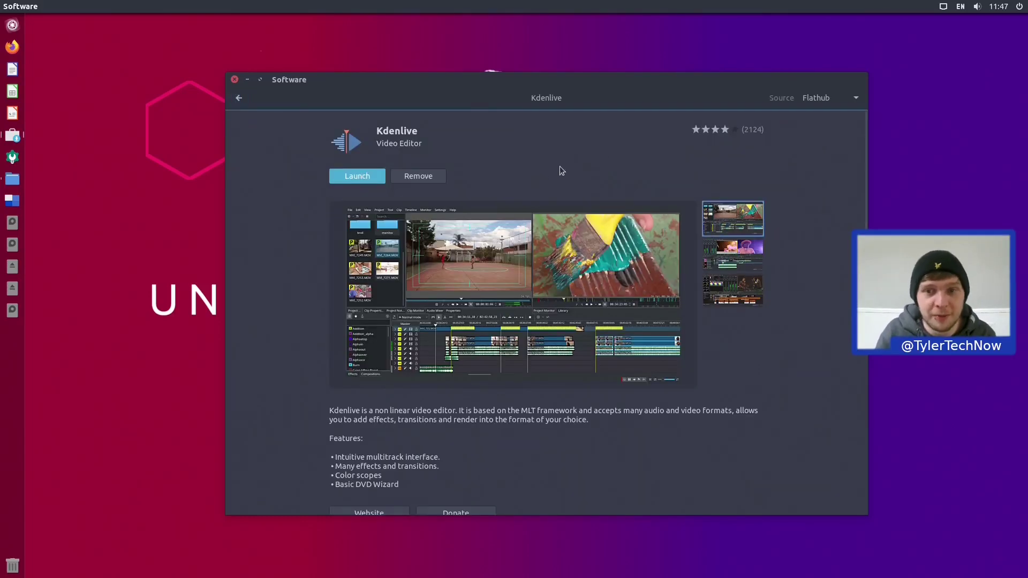
click(834, 103)
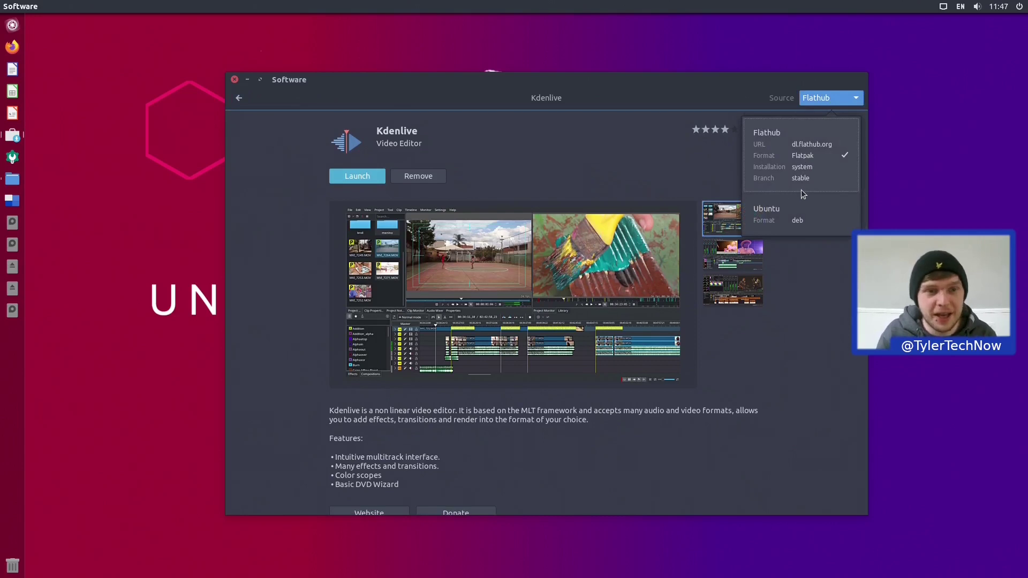
click(239, 97)
click(239, 97)
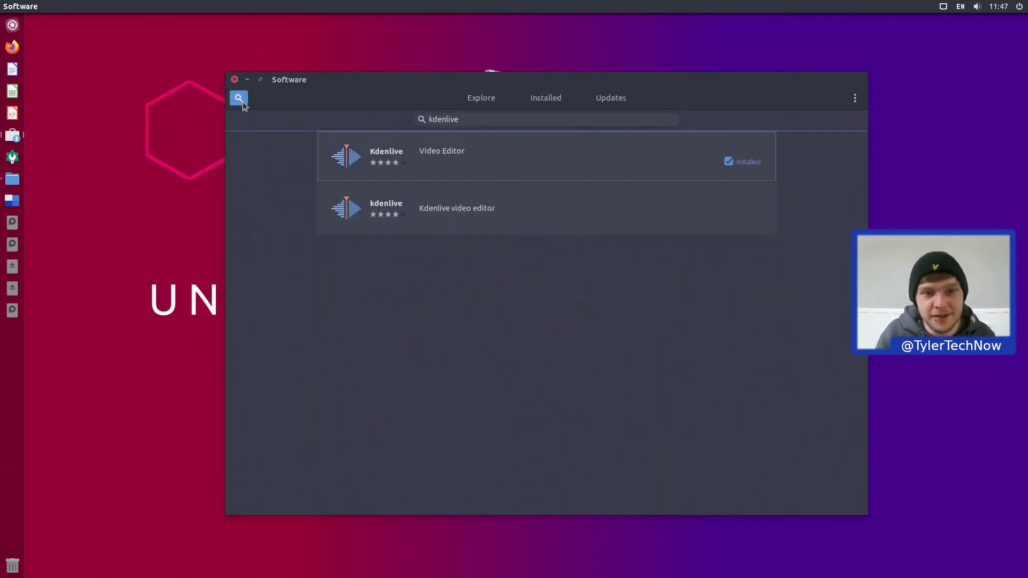
click(501, 210)
click(812, 102)
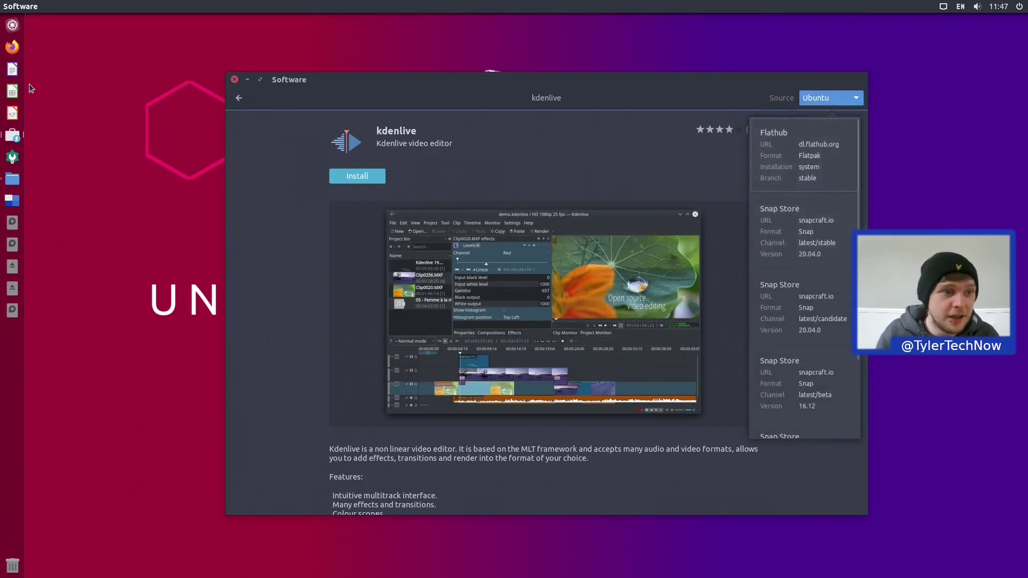
Open discord-0.0.12.deb from the Downloads folder in the package installer and install the package
click(12, 179)
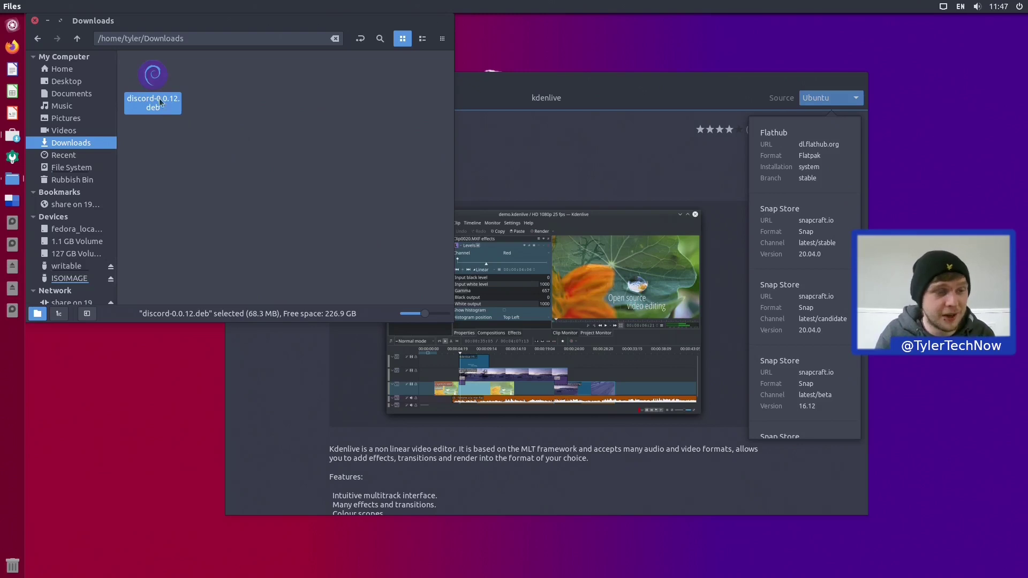
double_click(157, 79)
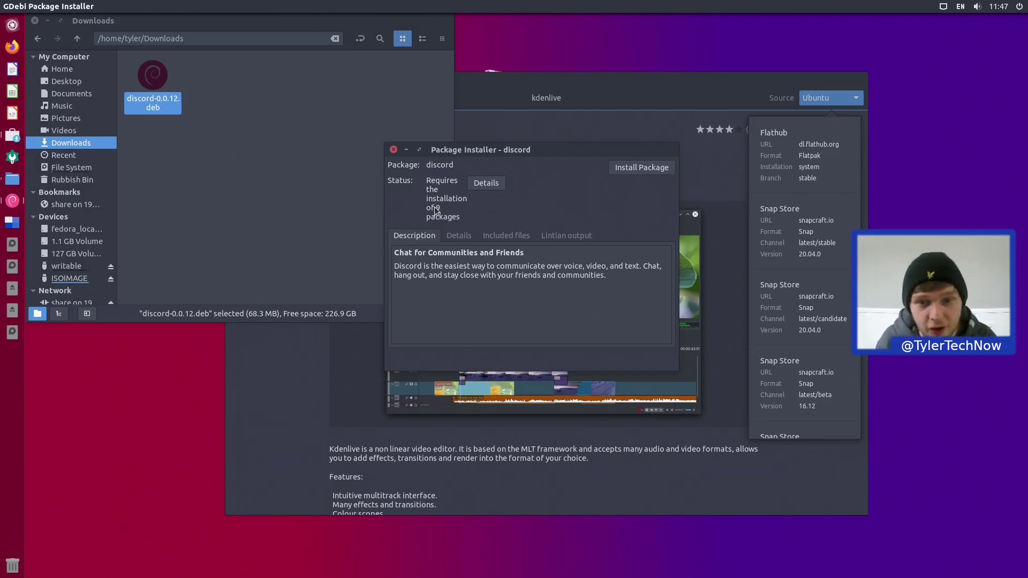
click(636, 172)
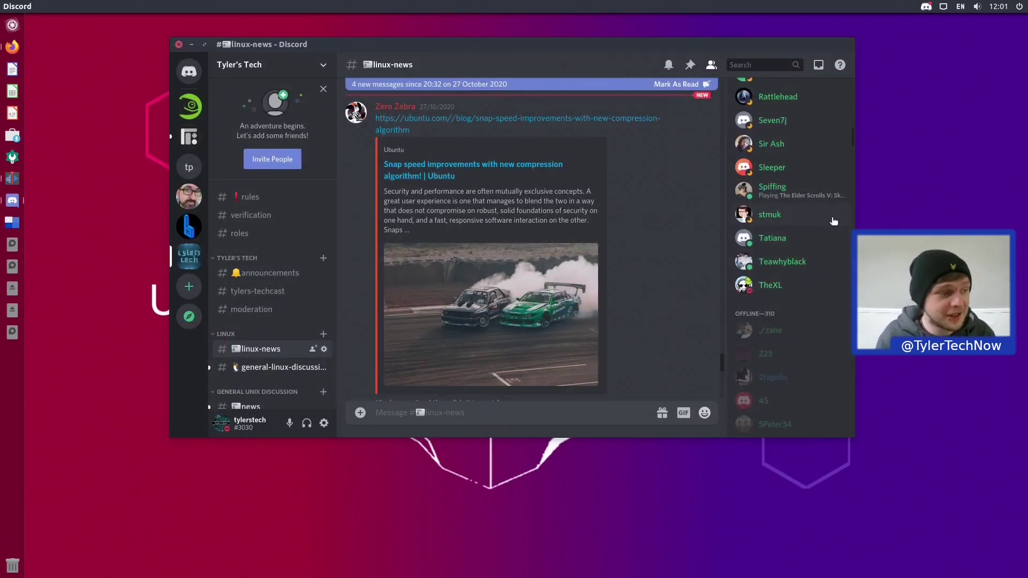
Close the Discord window after viewing the server's member list, and inspect the menu of its tray indicator
scroll(829, 219, up, 12)
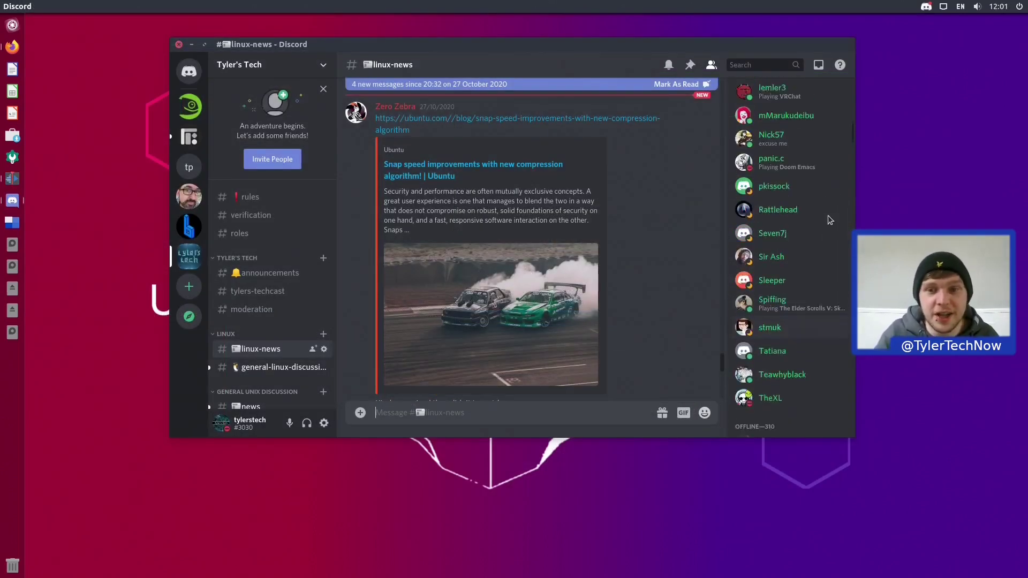
scroll(828, 219, up, 3)
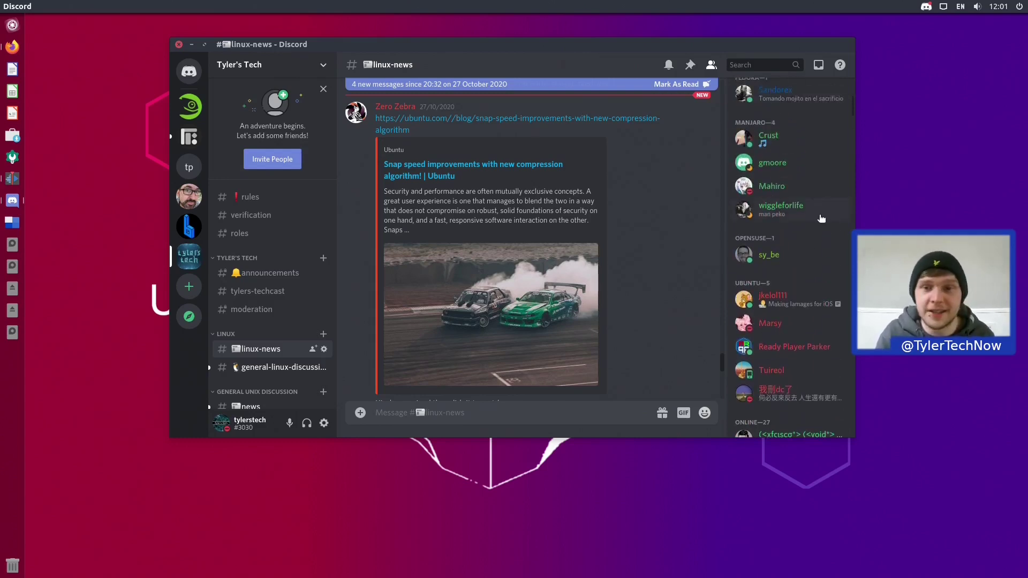
click(179, 44)
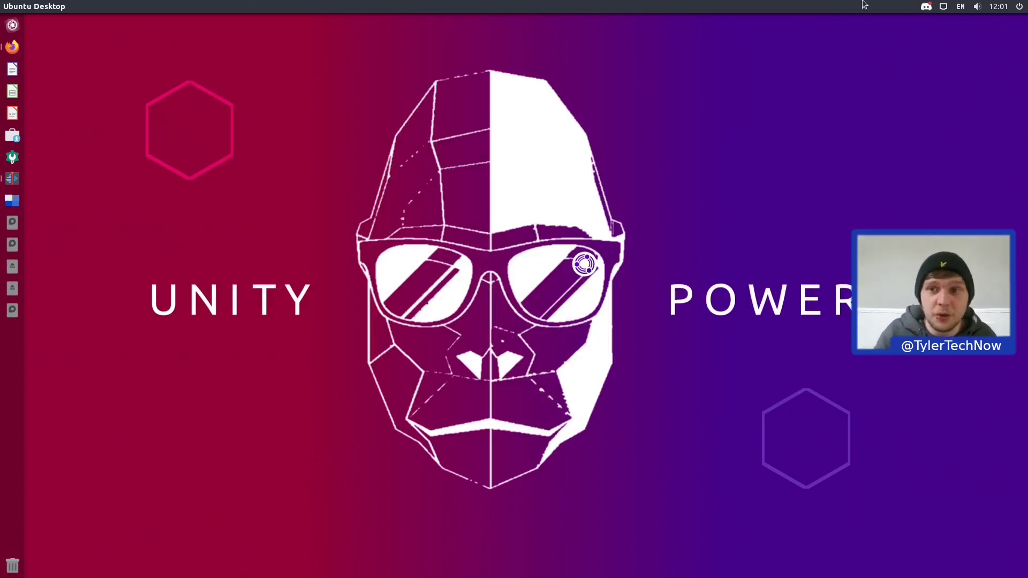
click(942, 7)
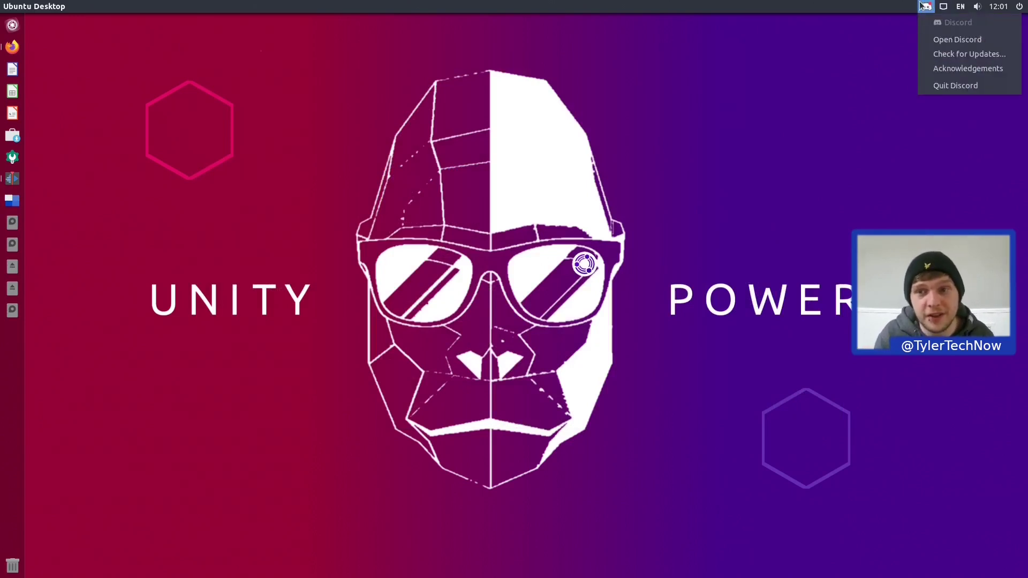
click(647, 211)
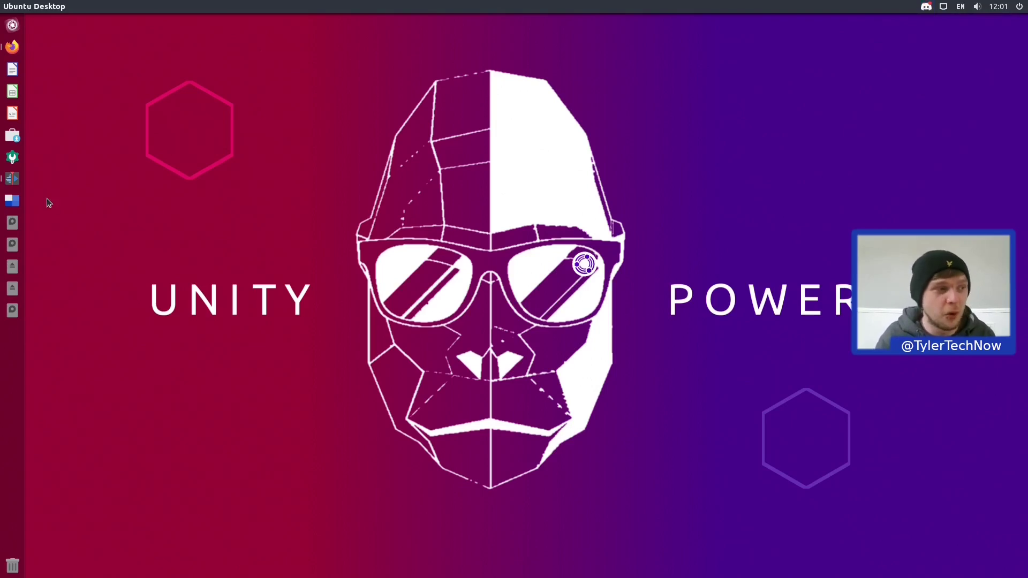
Switch to Kdenlive, add the Volume (keyframable) effect to the 1.mp4 audio clip through the HUD command search, and minimize the window
click(16, 179)
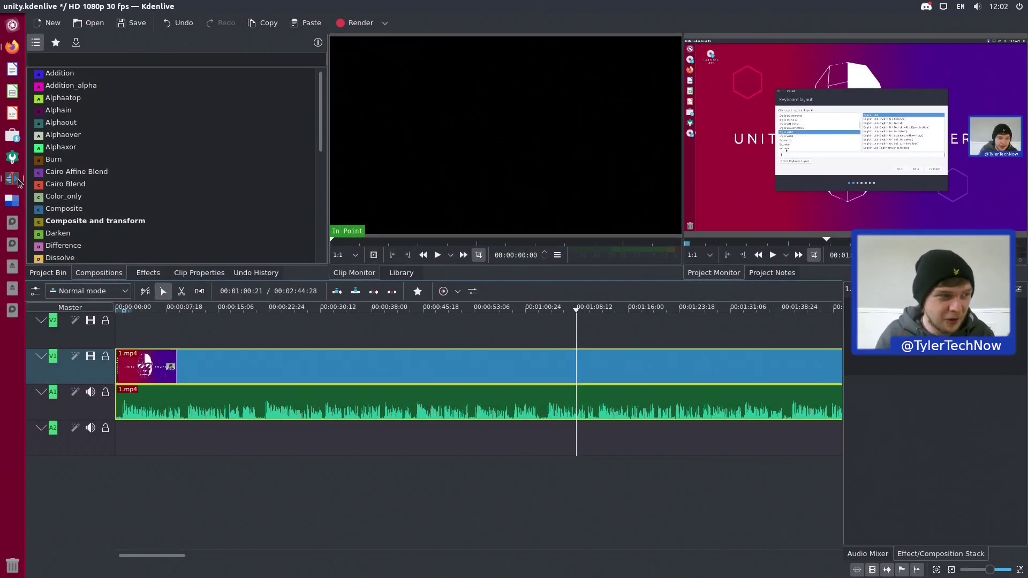
click(391, 403)
key(ctrl+alt+i)
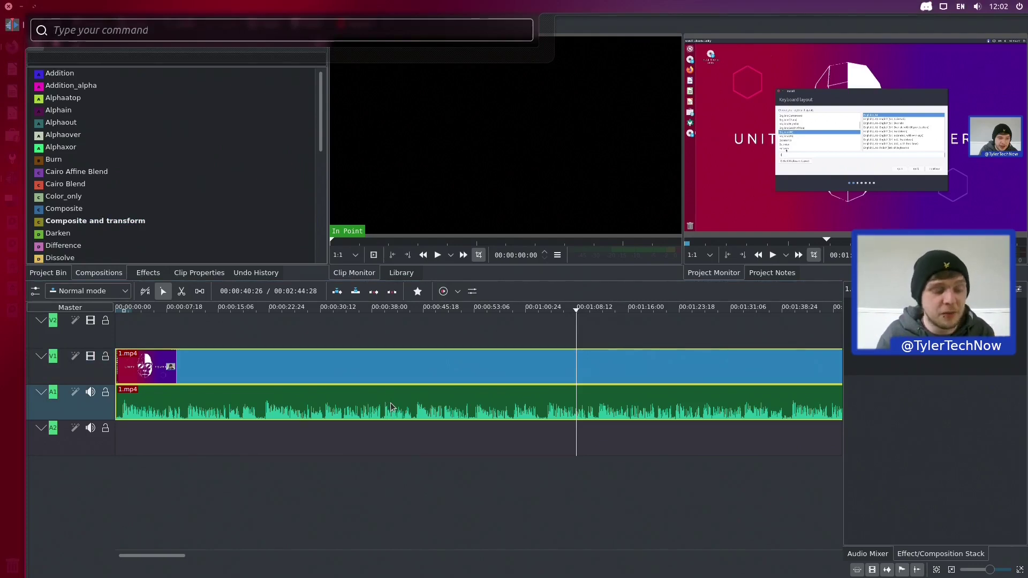
text(vol)
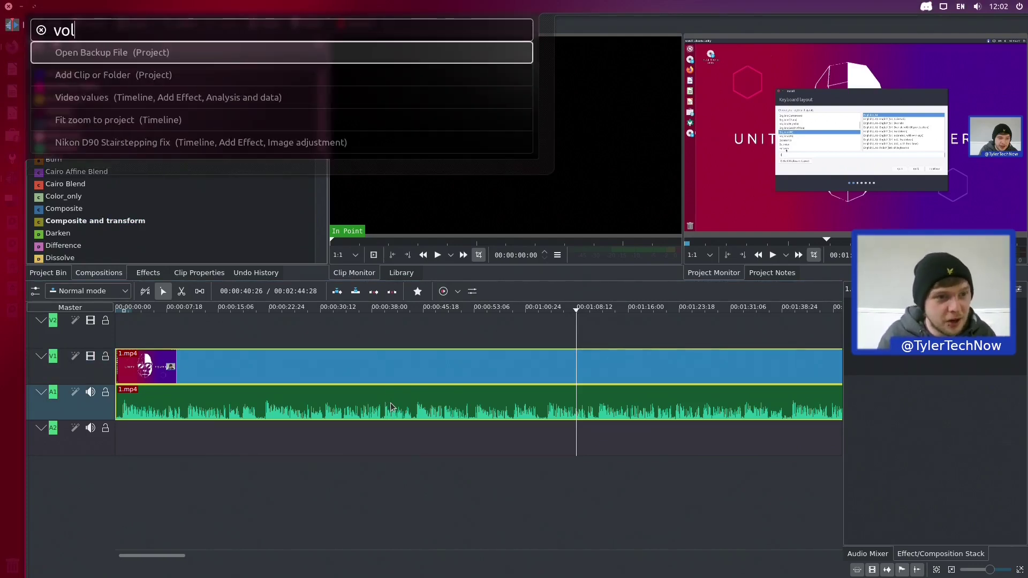
text(u)
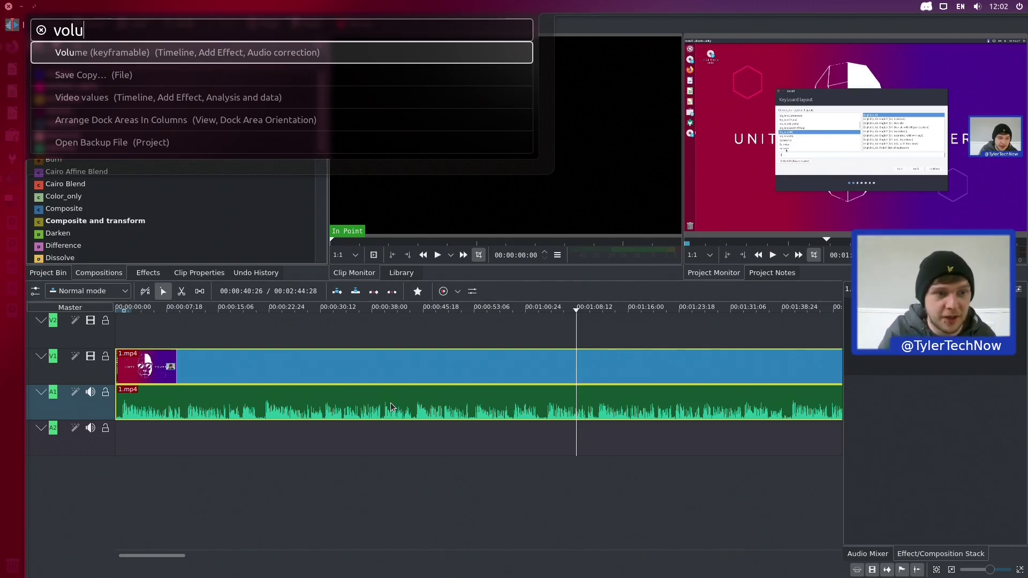
key(Return)
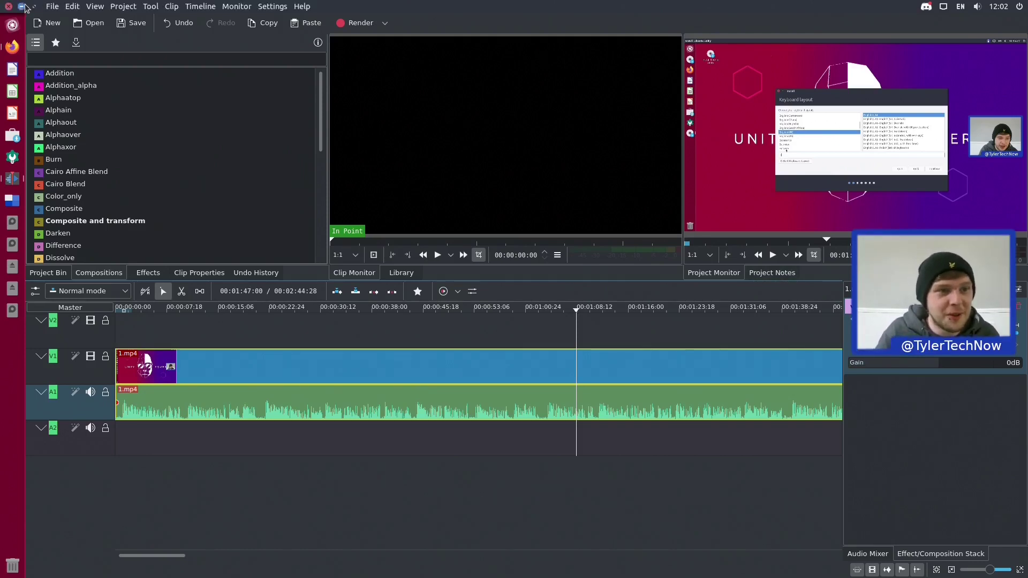
click(22, 6)
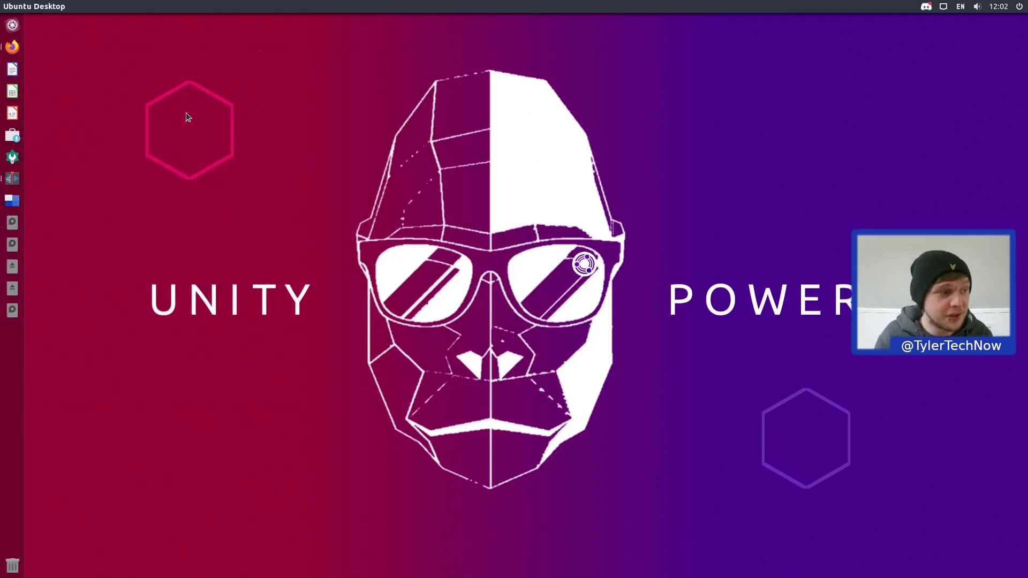